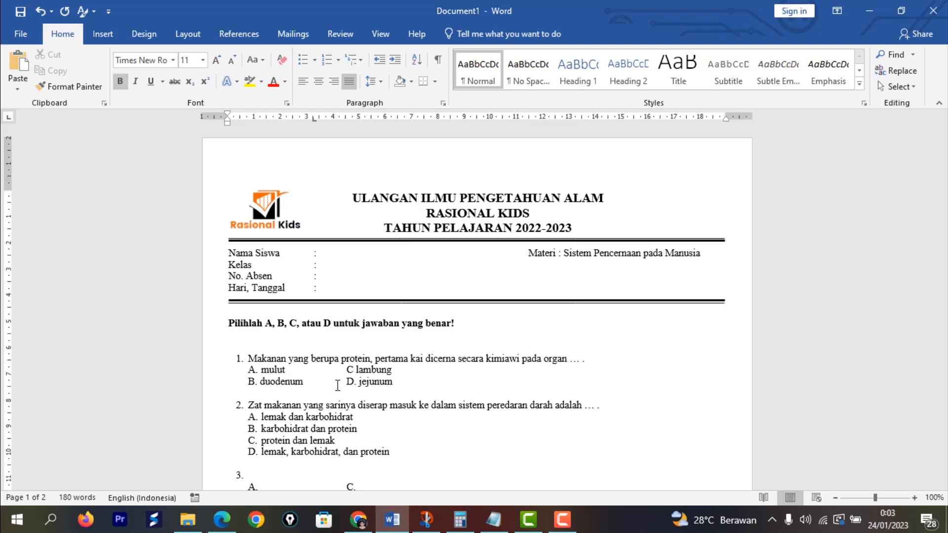
scroll(338, 385, "down", 3)
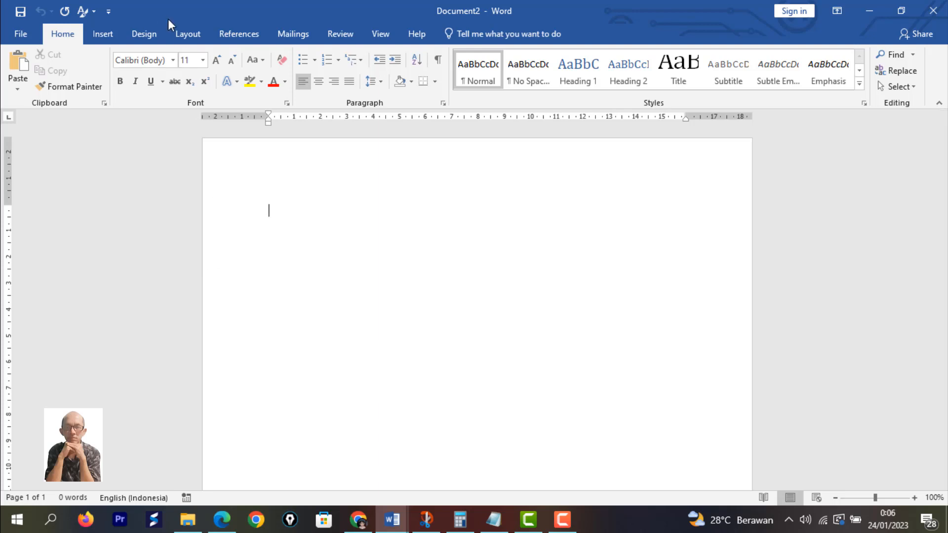
Step: Open the custom margin settings for the blank document and set the left margin to 1 cm
left_click(188, 34)
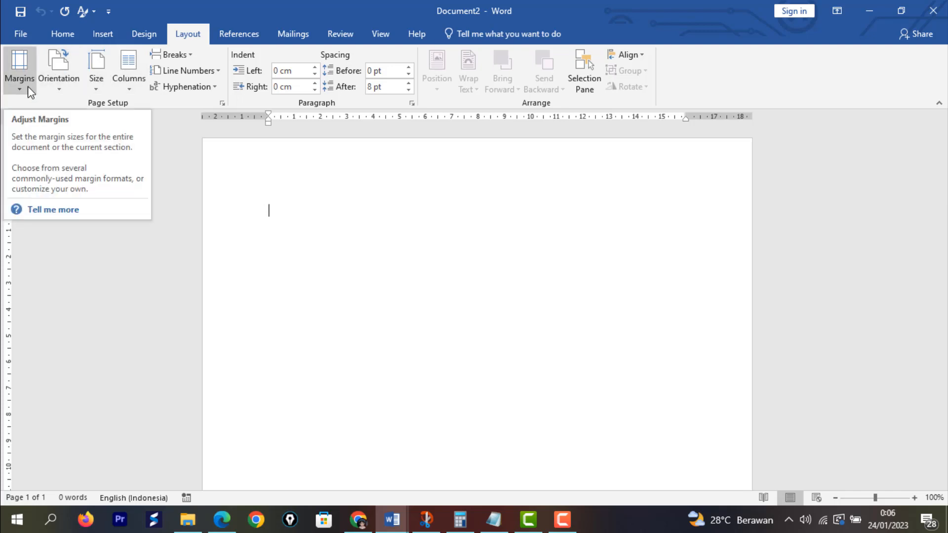
left_click(27, 87)
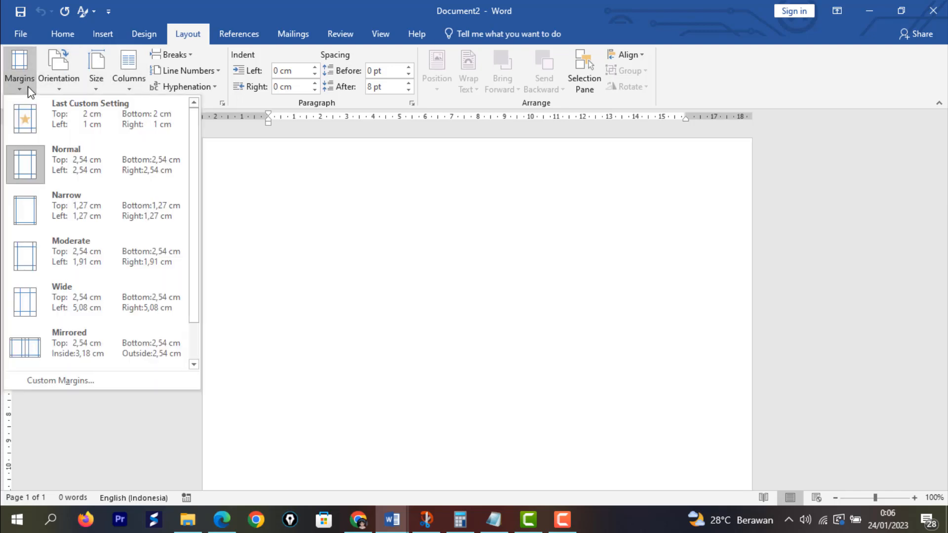
left_click(54, 381)
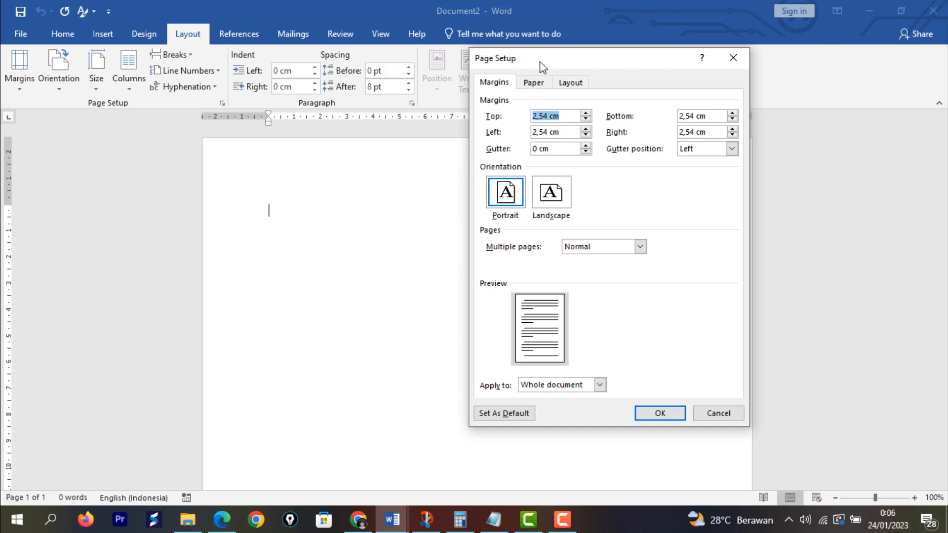
left_click_drag(571, 68, 401, 104)
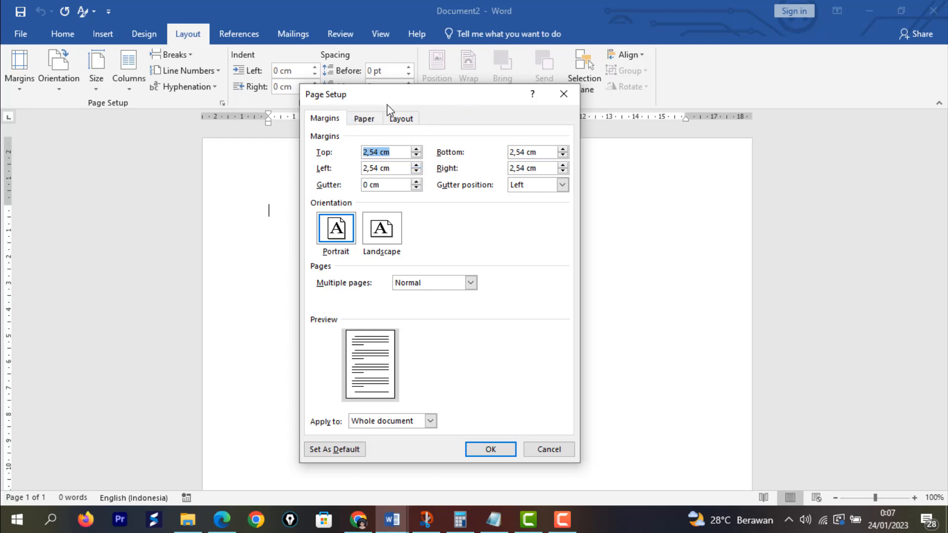
left_click(417, 172)
left_click(416, 172)
left_click(417, 171)
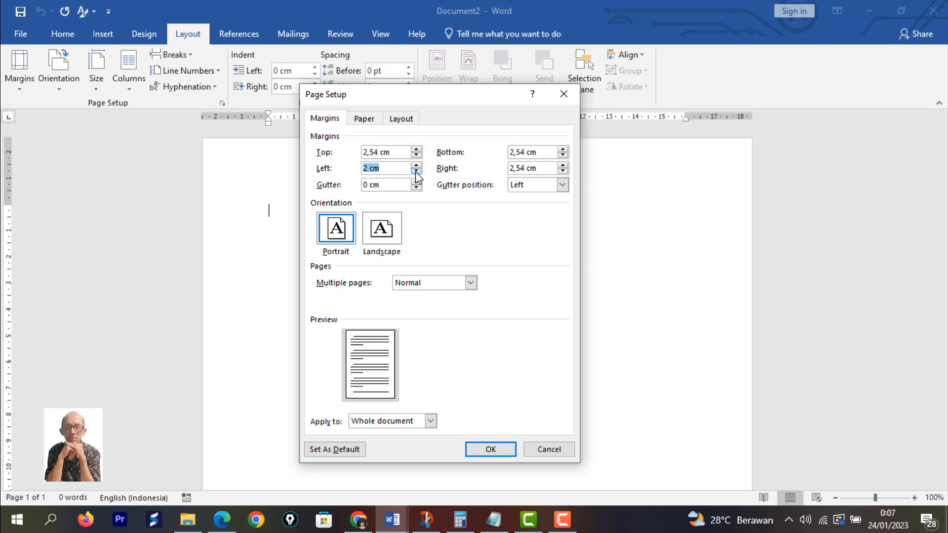
left_click(416, 171)
left_click(416, 172)
left_click(416, 171)
left_click(417, 172)
left_click(417, 171)
left_click(416, 171)
left_click(416, 171)
left_click(416, 171)
left_click(416, 172)
left_click(416, 171)
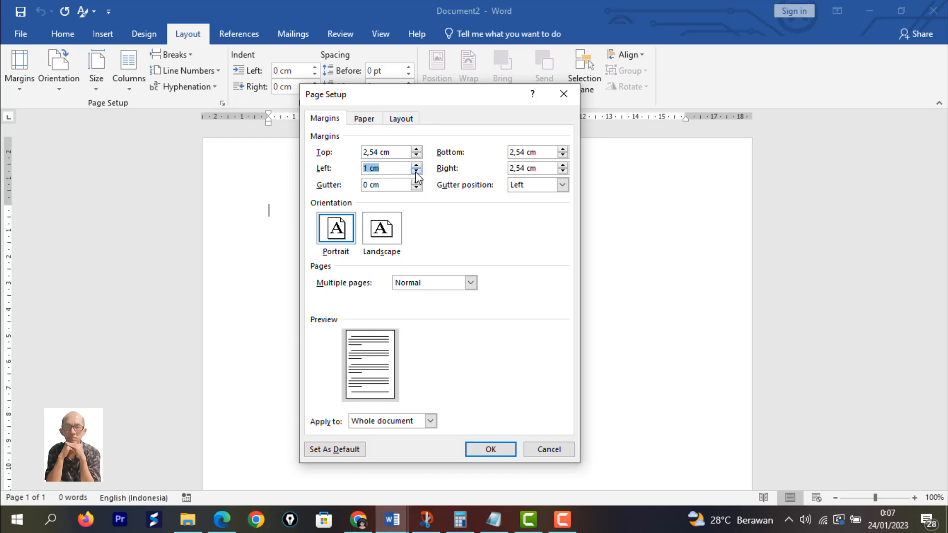
Step: Set the right page margin to 1 cm
left_click(563, 171)
left_click(564, 170)
left_click(563, 170)
left_click(564, 171)
left_click(564, 170)
left_click(564, 170)
left_click(564, 171)
left_click(564, 170)
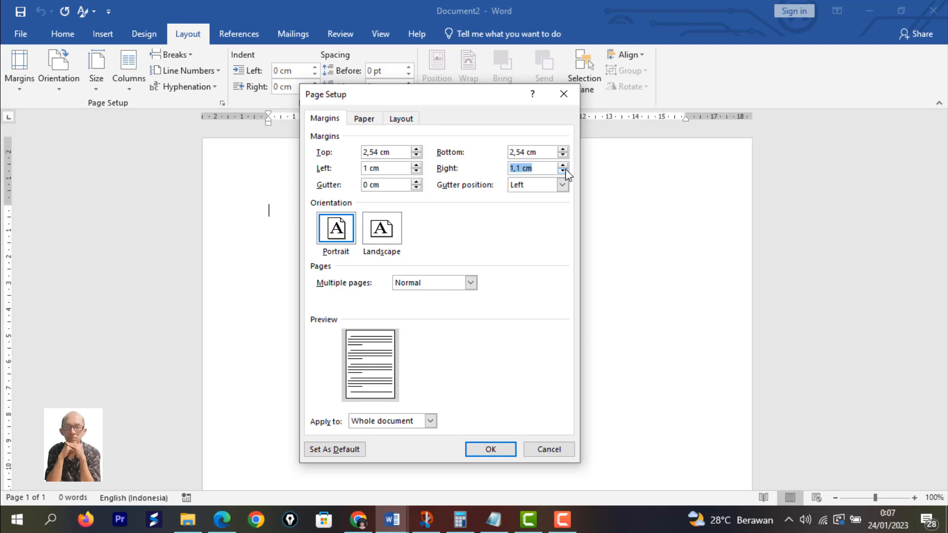
left_click(563, 171)
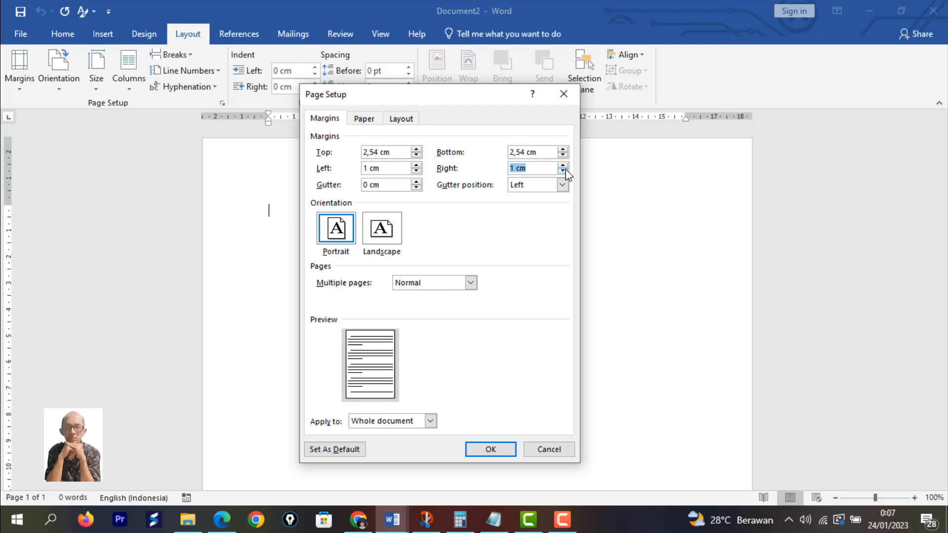
Step: Set the top and bottom page margins to 2 cm each
left_click(416, 156)
left_click(416, 156)
left_click(416, 156)
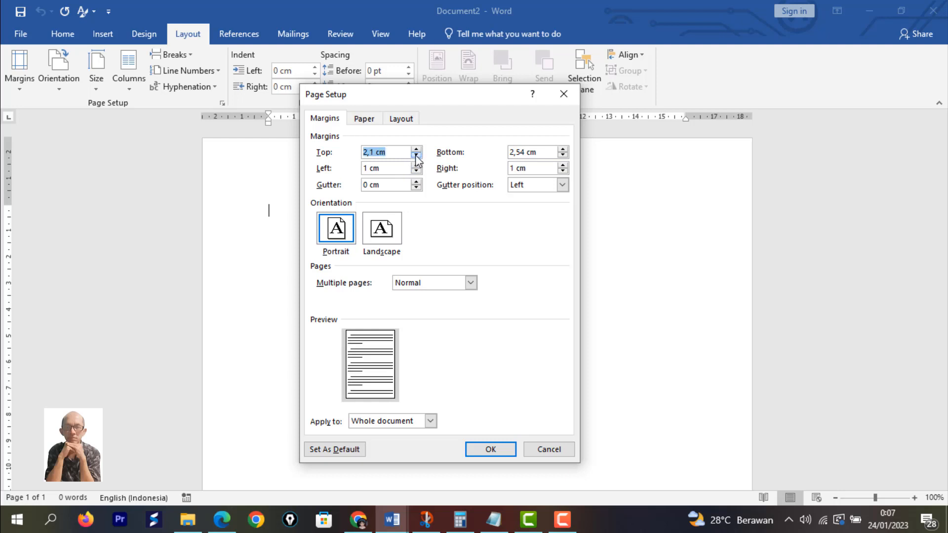
left_click(416, 156)
left_click(562, 157)
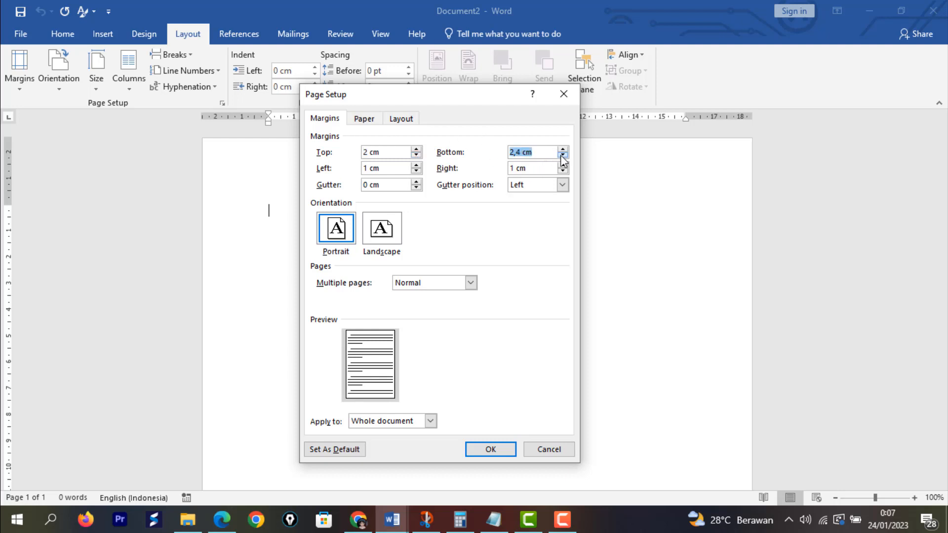
left_click(563, 156)
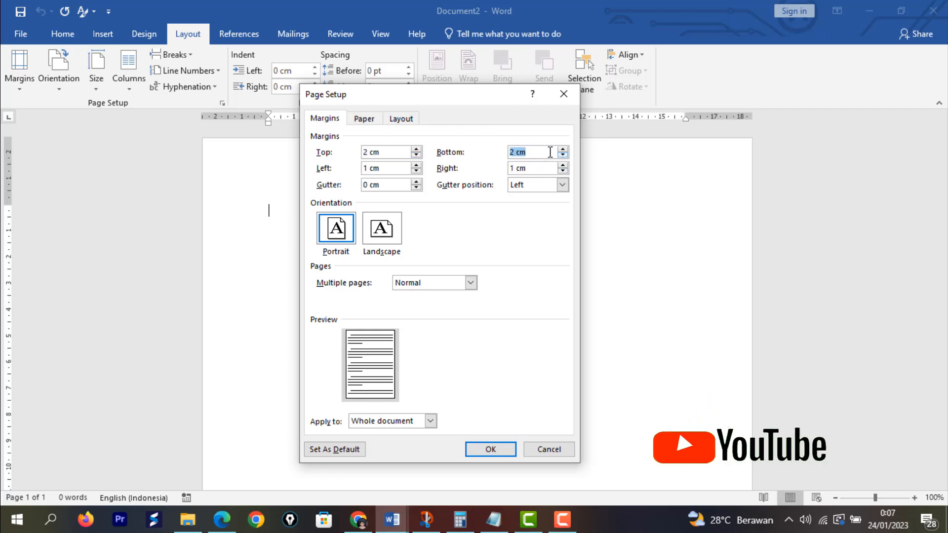
Step: Check that the paper size is A4 and apply the page setup to the whole document
left_click(362, 120)
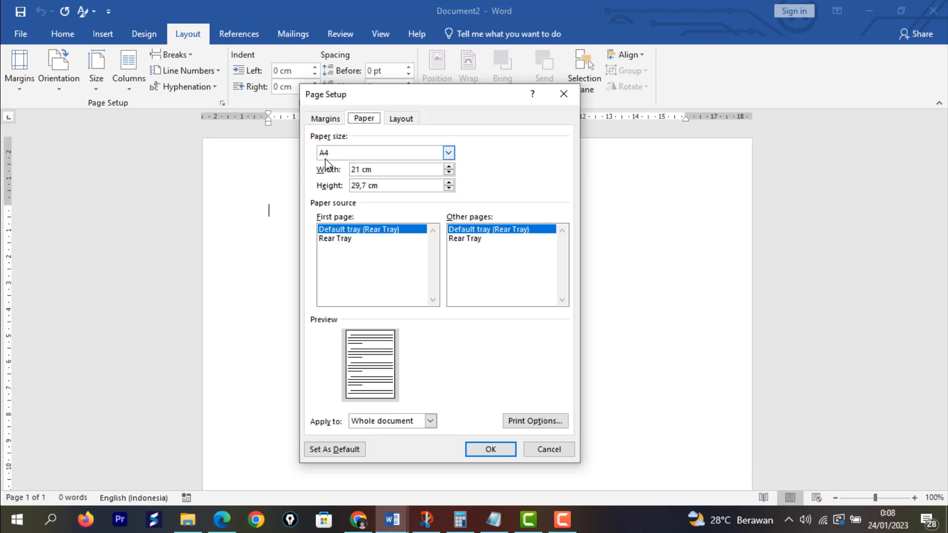
left_click(448, 155)
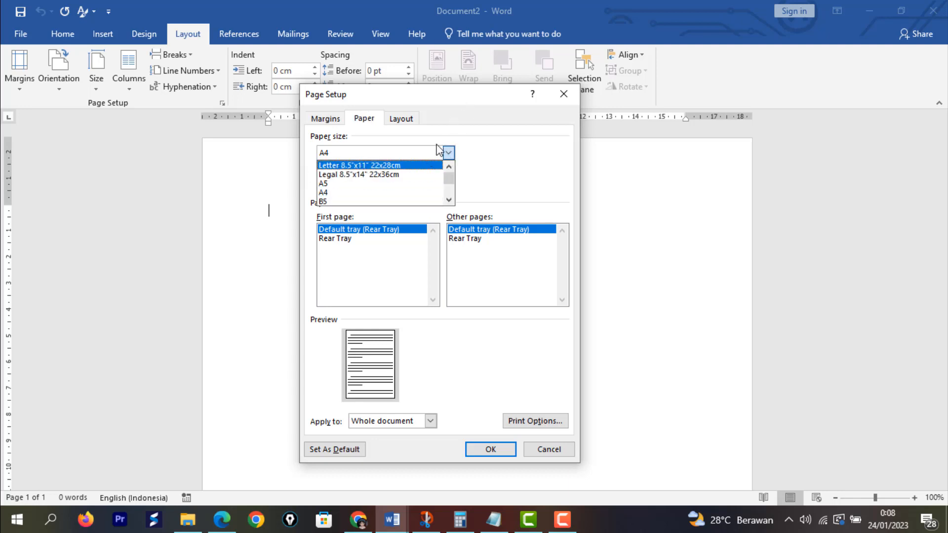
left_click(420, 105)
left_click(326, 118)
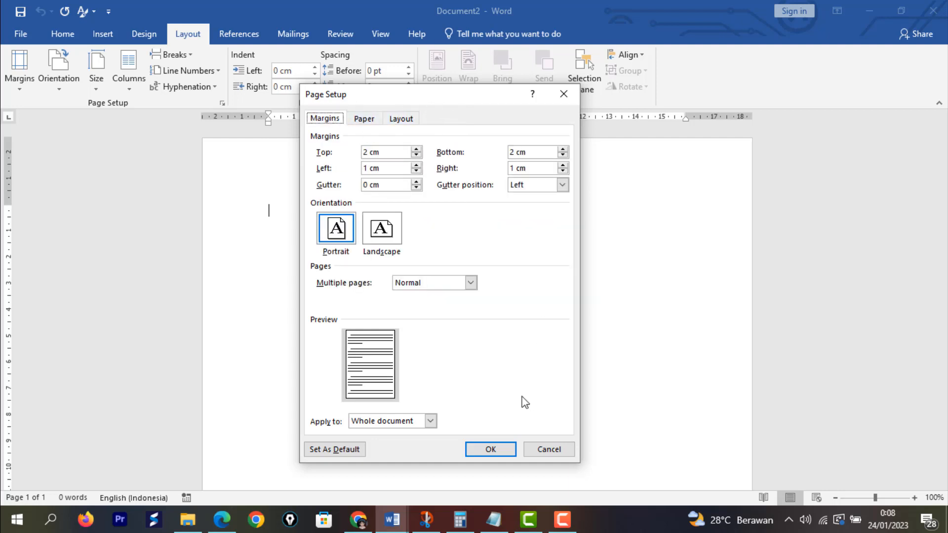
left_click(491, 449)
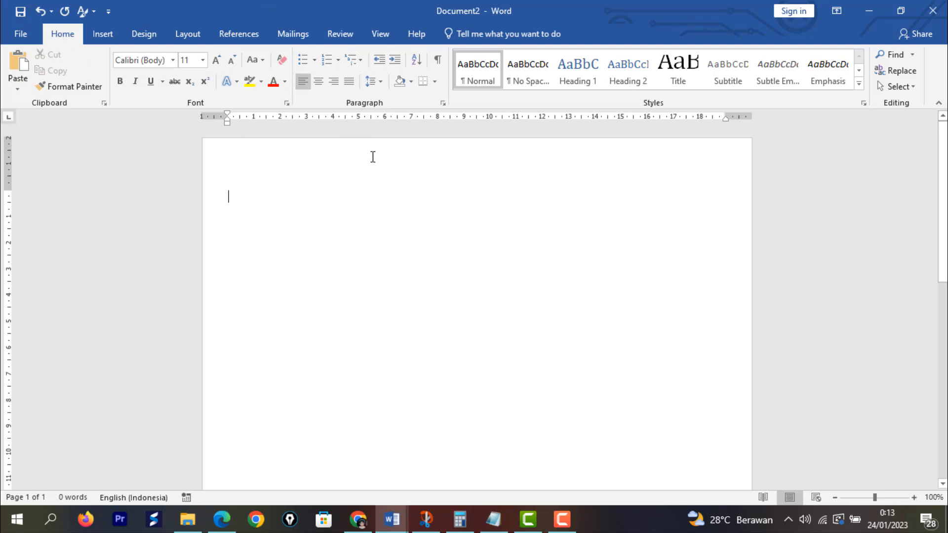
Step: Set the line spacing to 1,0 and remove the spacing after the paragraph
left_click(382, 82)
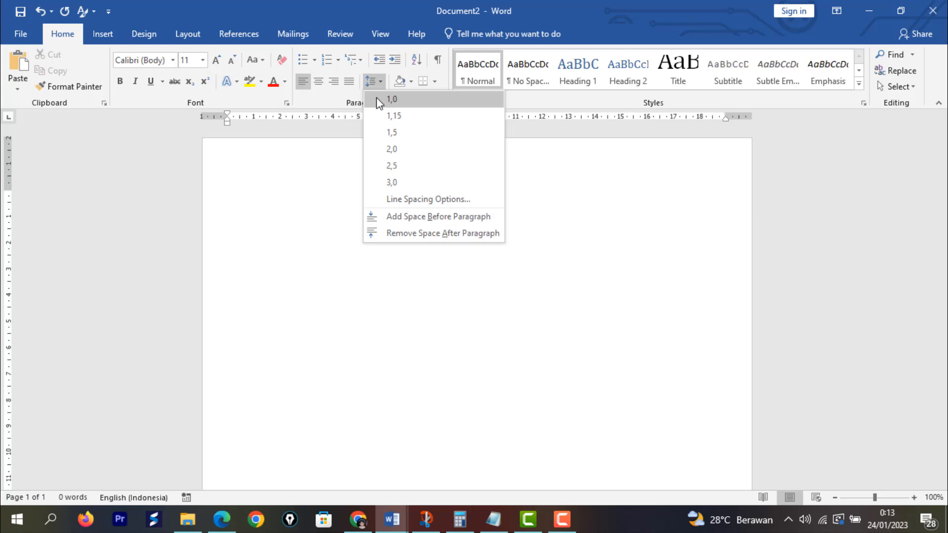
left_click(376, 98)
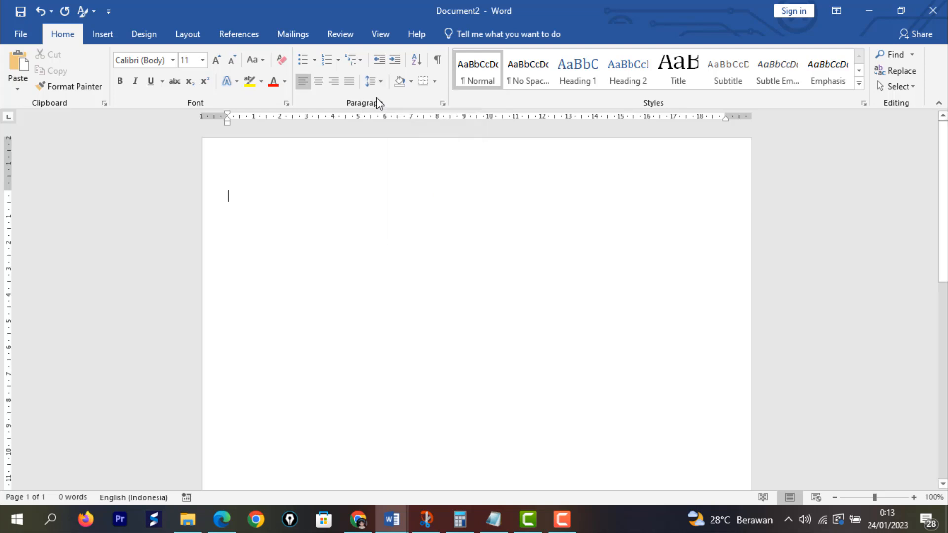
left_click(381, 81)
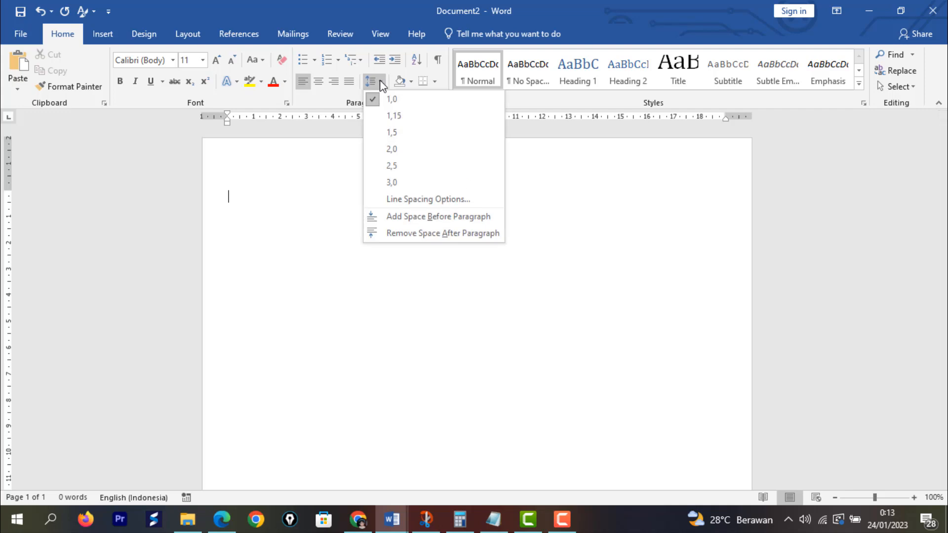
left_click(399, 200)
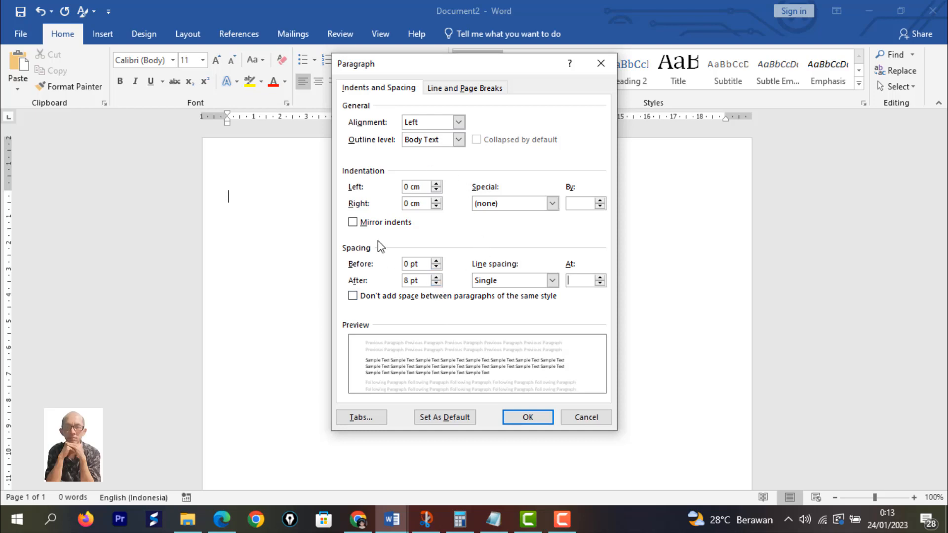
left_click(436, 283)
left_click(528, 417)
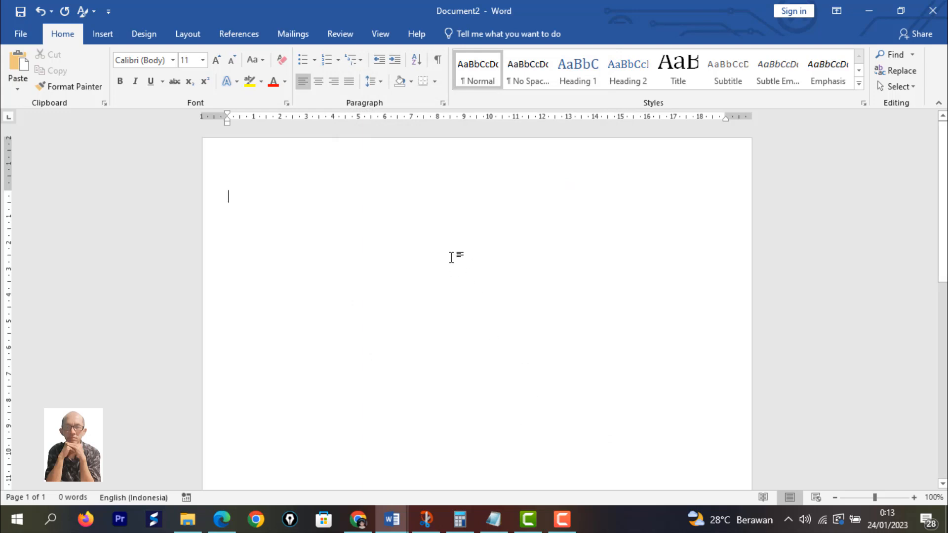
Step: Set the font to Times New Roman and justify the empty paragraph
left_click(349, 82)
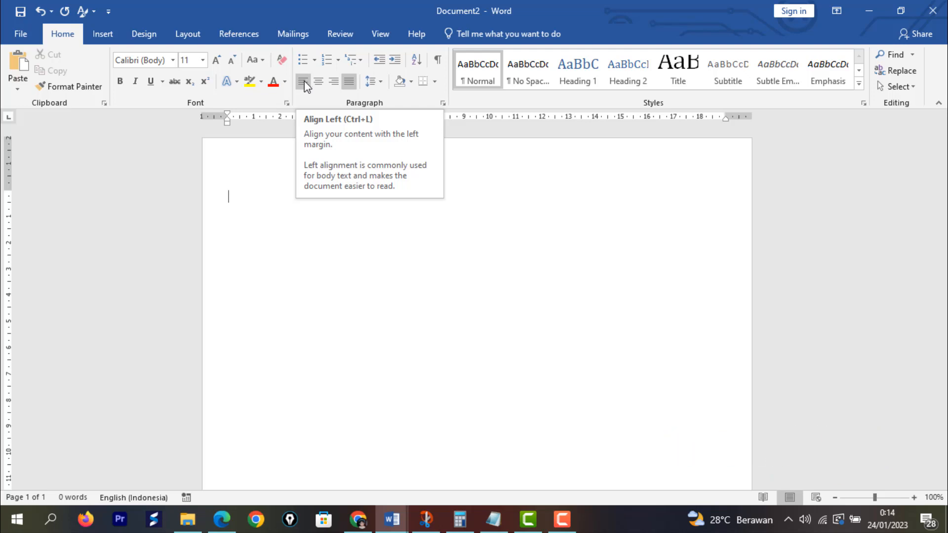
left_click(318, 82)
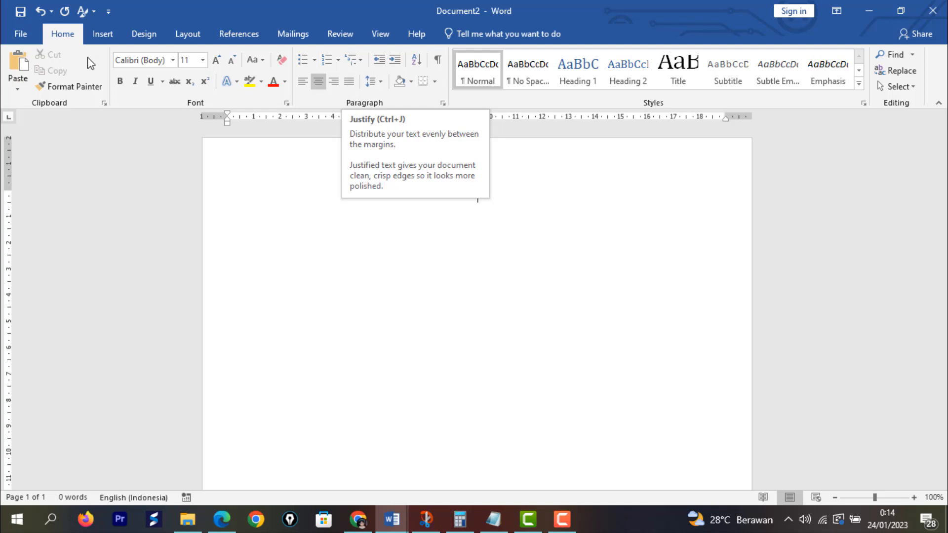
left_click(173, 61)
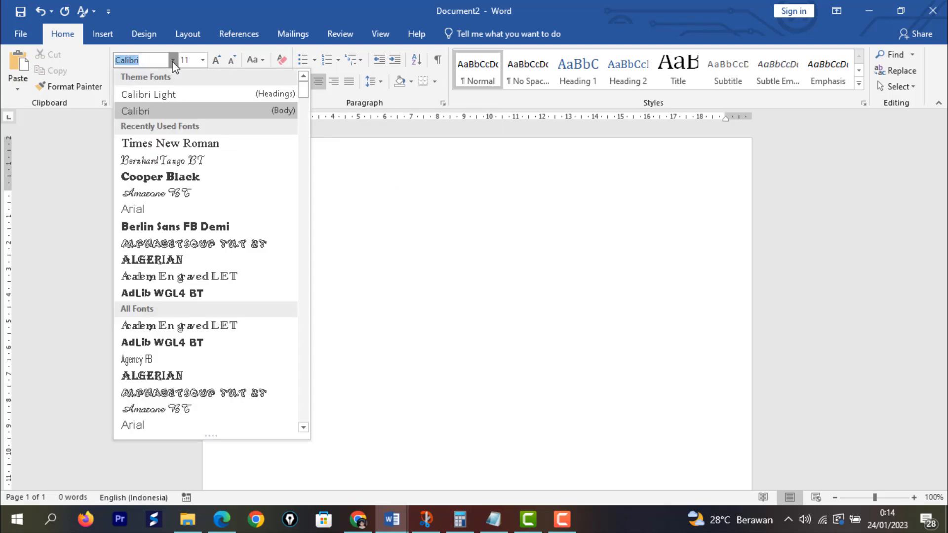
left_click(178, 143)
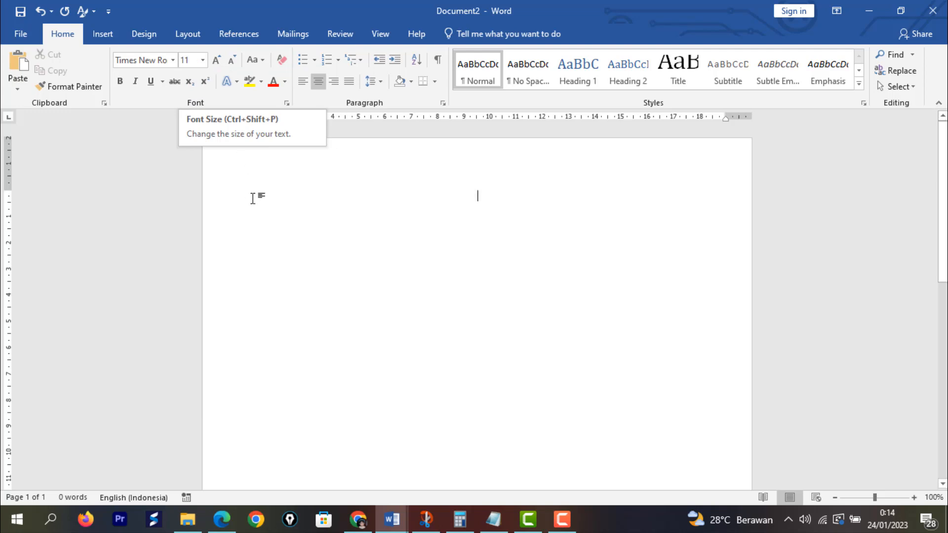
left_click(348, 83)
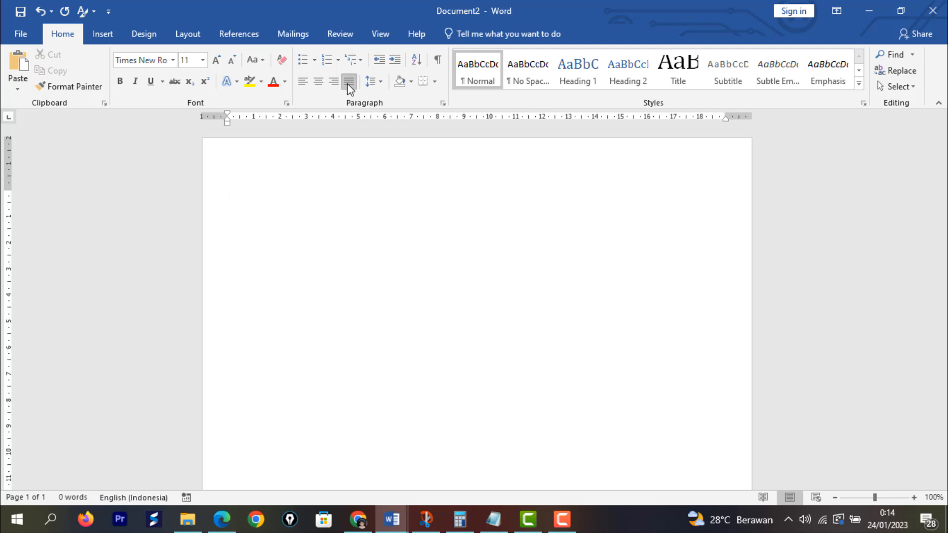
Step: Write the first heading line "ULANGAN ILMU PENGETAHUAN ALAM" and begin a new line
type("ULANGAN")
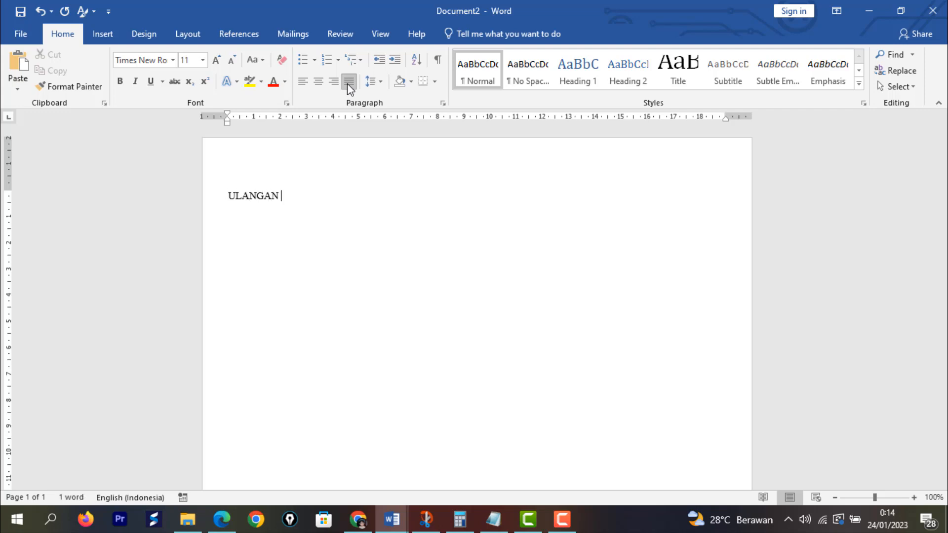
type(" ILMU")
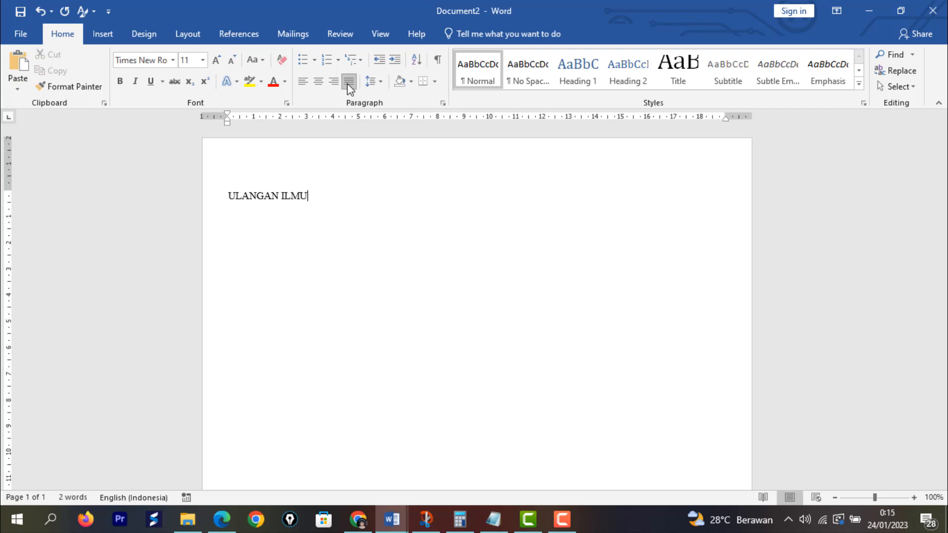
type(" PENGETA")
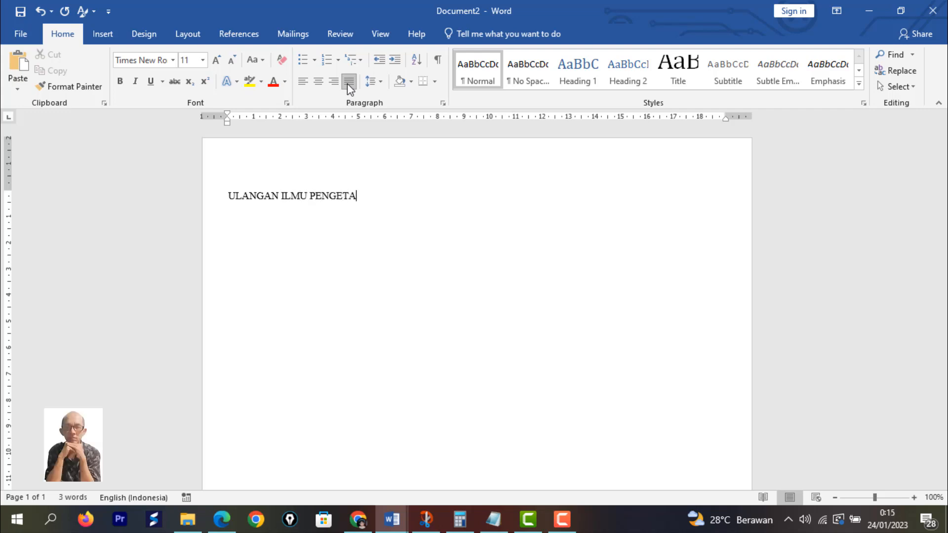
type("HAUAN AI")
type("AM")
key("Return")
Step: Add the heading lines "SANGGAR PENDIDIKAN RASIONAL KIDS" and "TAHUN PELAJARAN 2022-2023" below the first one
type("SANGGAR")
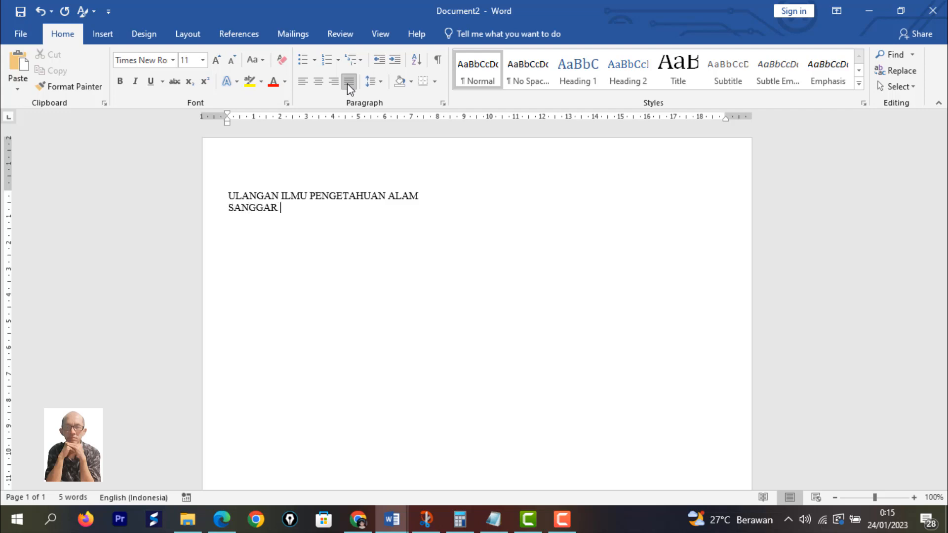
type(" PENDIDIKAN")
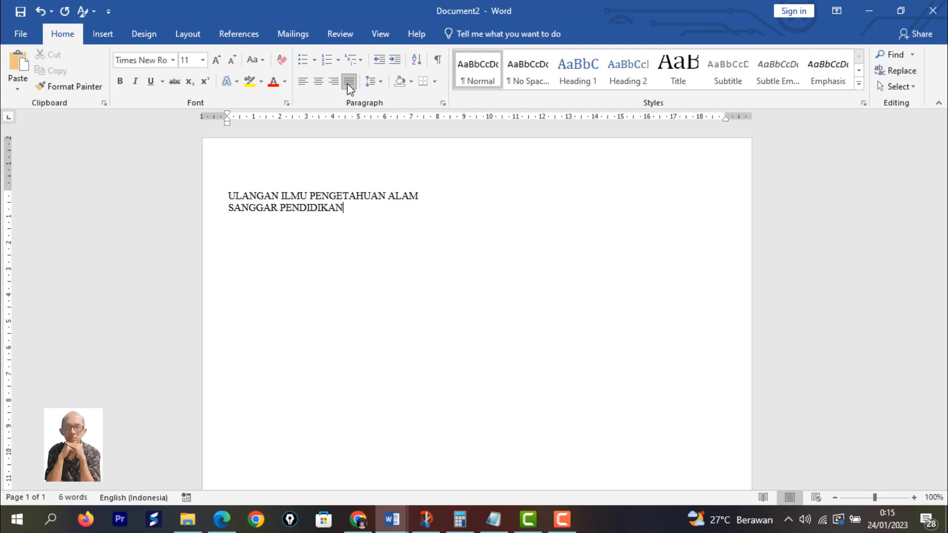
type(" RASIONAL KIDS")
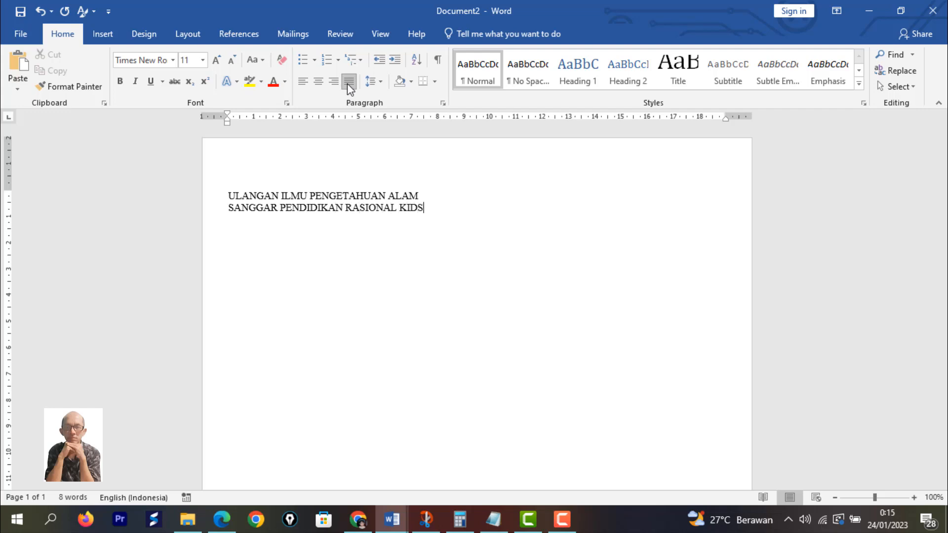
key("Return")
type("TAH")
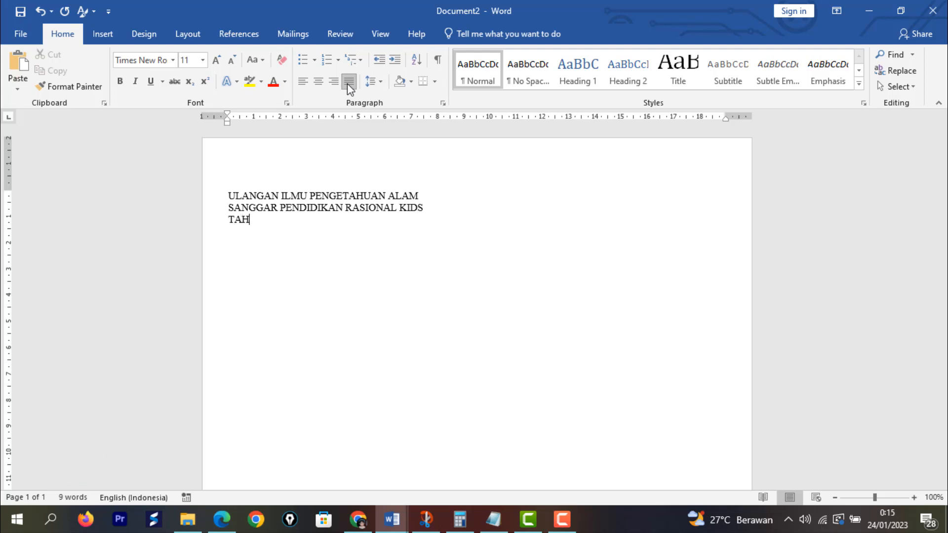
type("UN PELAJARAN")
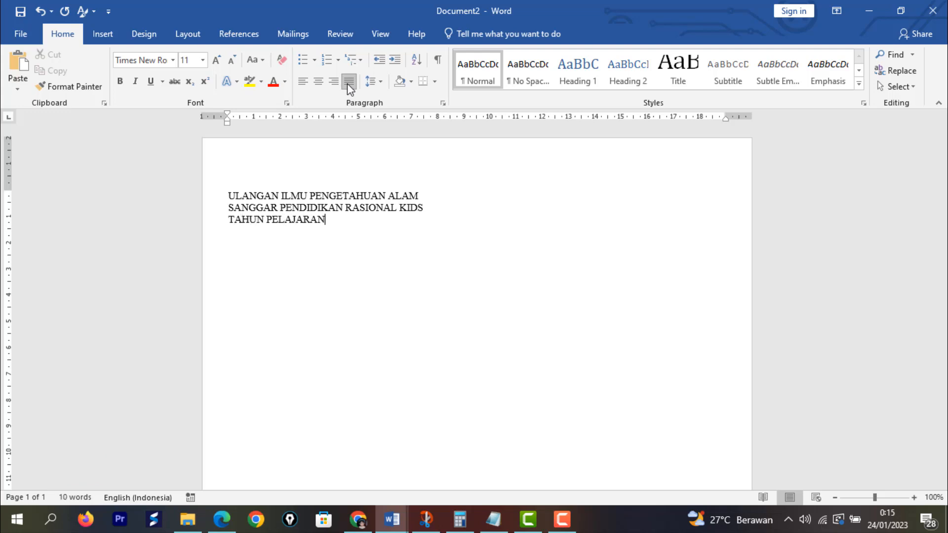
type(" 2022-2023")
Step: Add the field "Nama Siswa" below the heading, with a left tab stop at about 3 cm for its colon
key("Return")
type("Nama ")
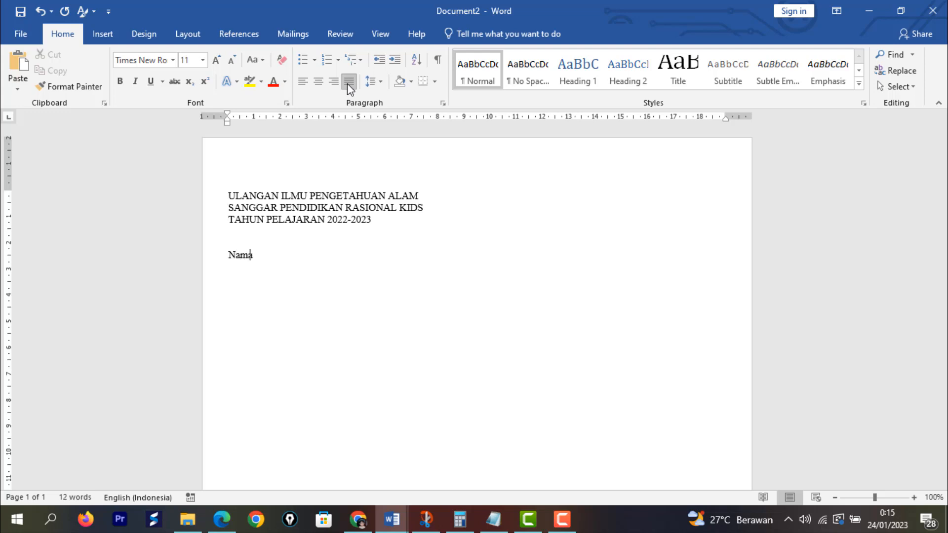
type("Siswa")
left_click_drag(319, 121, 305, 125)
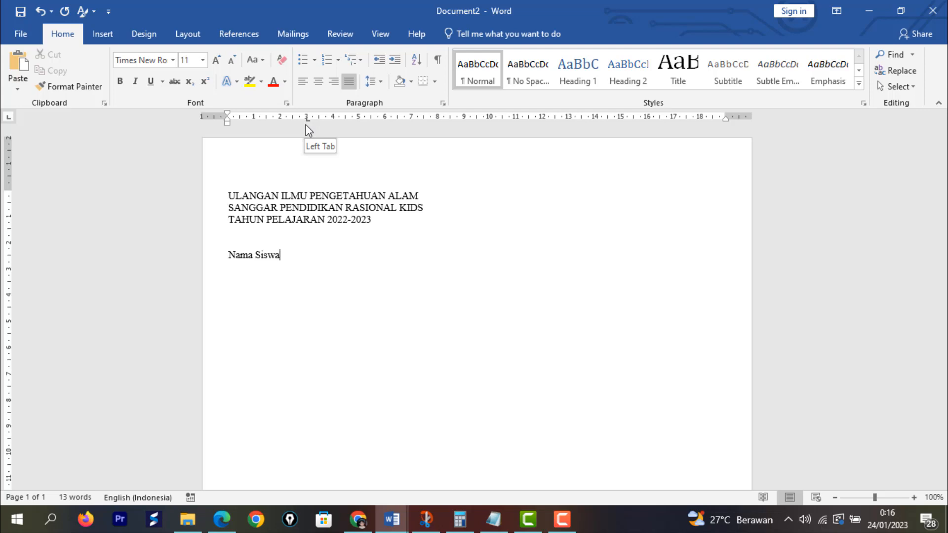
key("Tab")
Step: Add the fields "Kelas" and "Absen" on separate lines below "Nama Siswa", each with a colon at the tab stop
key("Return")
type("Kelas")
key("Tab")
type(":")
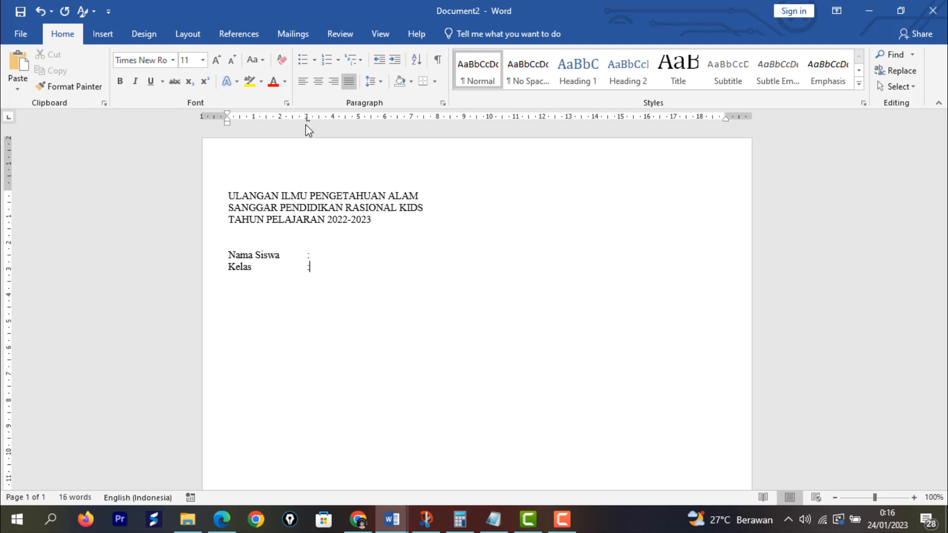
key("Return")
type("Hari,")
key("BackSpace")
key("BackSpace")
key("BackSpace")
key("BackSpace")
type("Absen")
key("Tab")
type(":")
Step: Add the field "Hari, Tanggal" below "Absen" with its colon at the tab stop
key("Return")
type("Hari, Tanggaa")
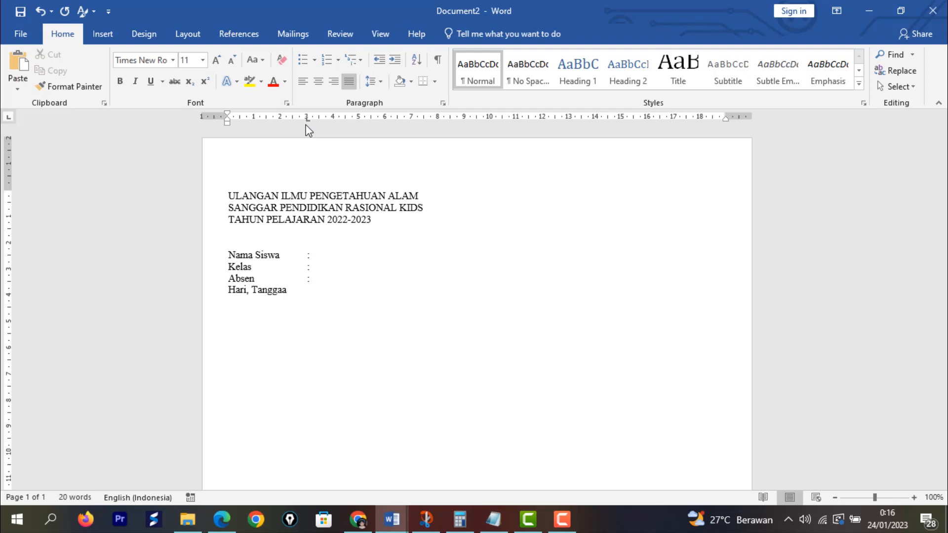
key("BackSpace")
type("l :")
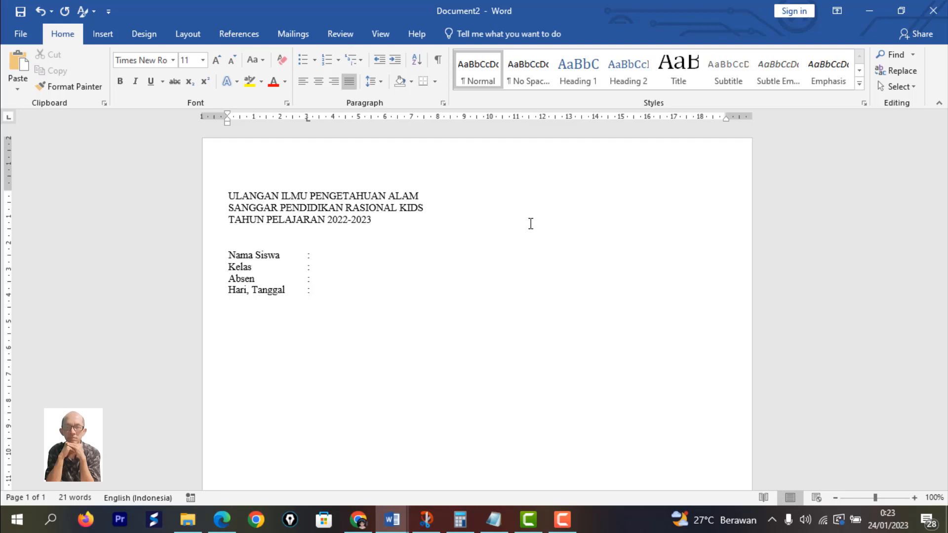
Step: Write the instruction line "Pilihlah A, B, C, atau D untuk jawaban yang benar!" below the student fields
type("Pilihlah ")
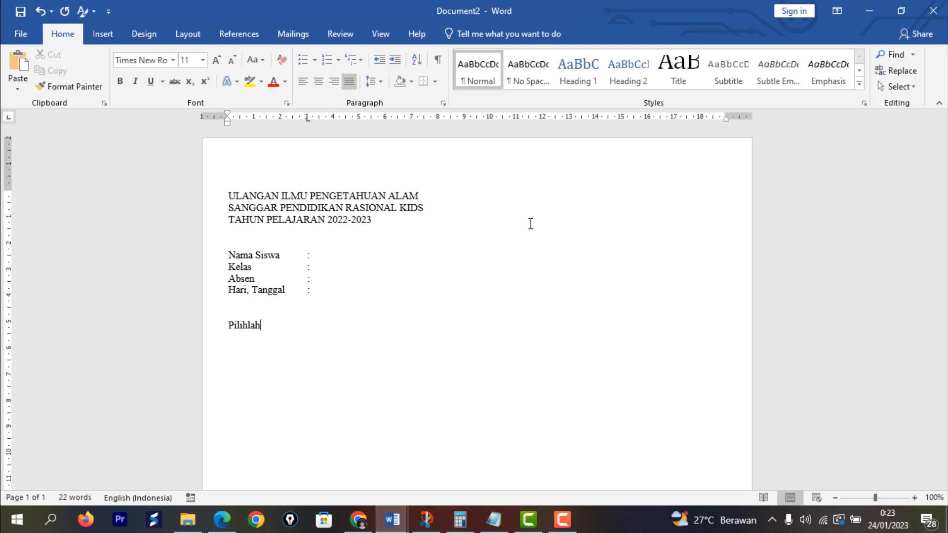
type("A, B, C, atau D untuk ")
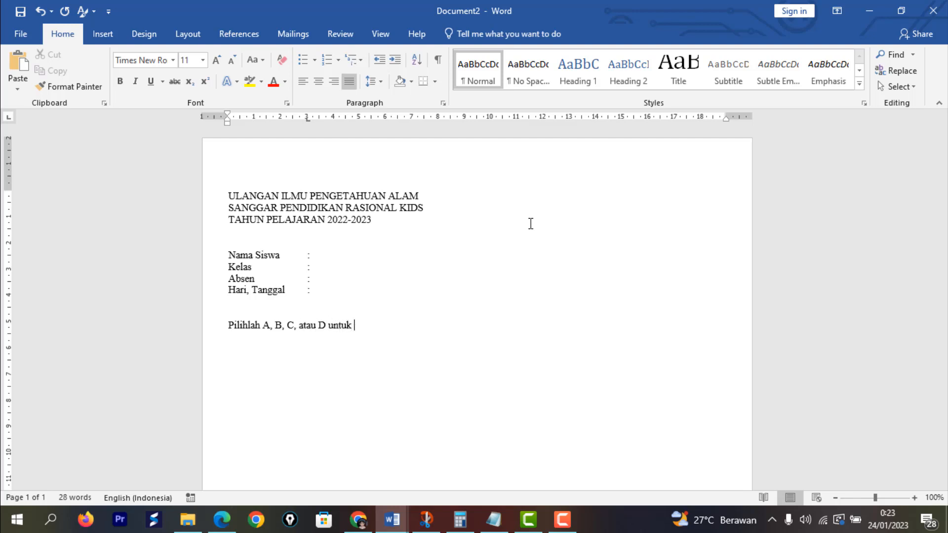
type("jawaban ya")
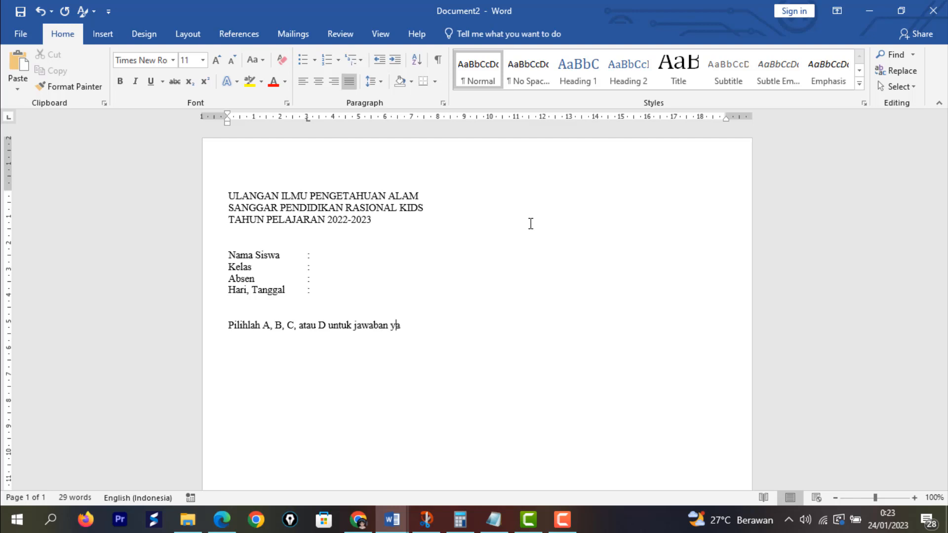
type("ng benar!")
Step: Add question number "1." below the instruction and set its hanging indent to about 0.75 cm
key("Return")
type("1.")
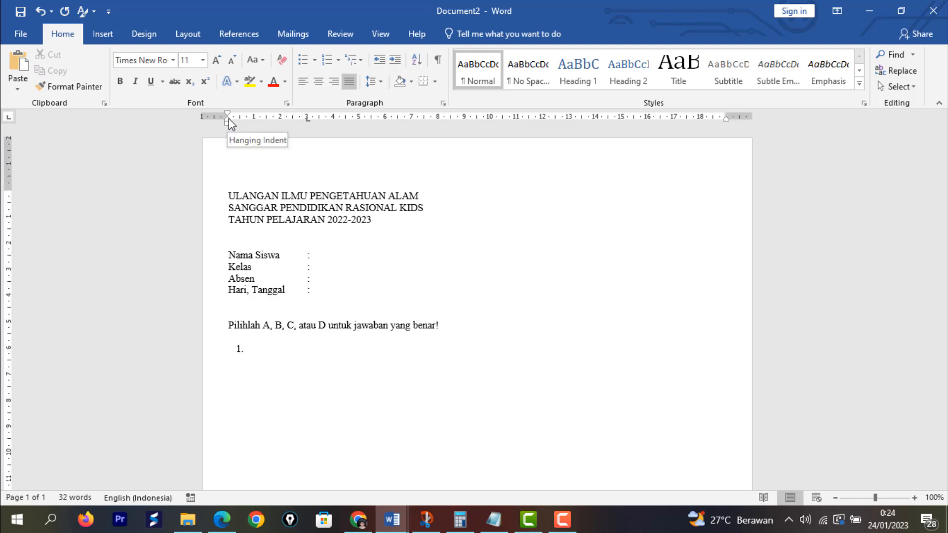
left_click_drag(229, 118, 247, 123)
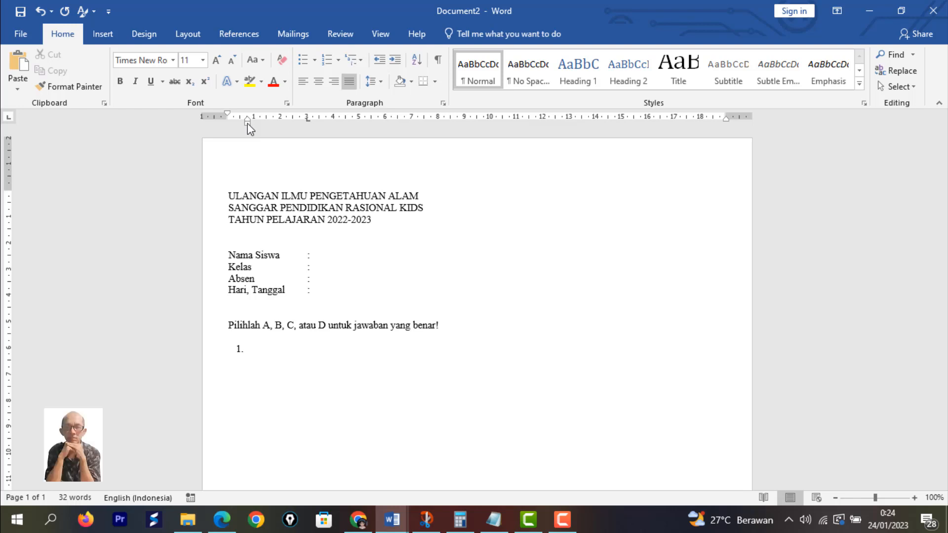
Step: Add answer option "A." under question 1, aligned by a first-line indent of about 0.75 cm with no leading tab
key("Return")
key("Tab")
type("A.")
left_click_drag(228, 115, 246, 117)
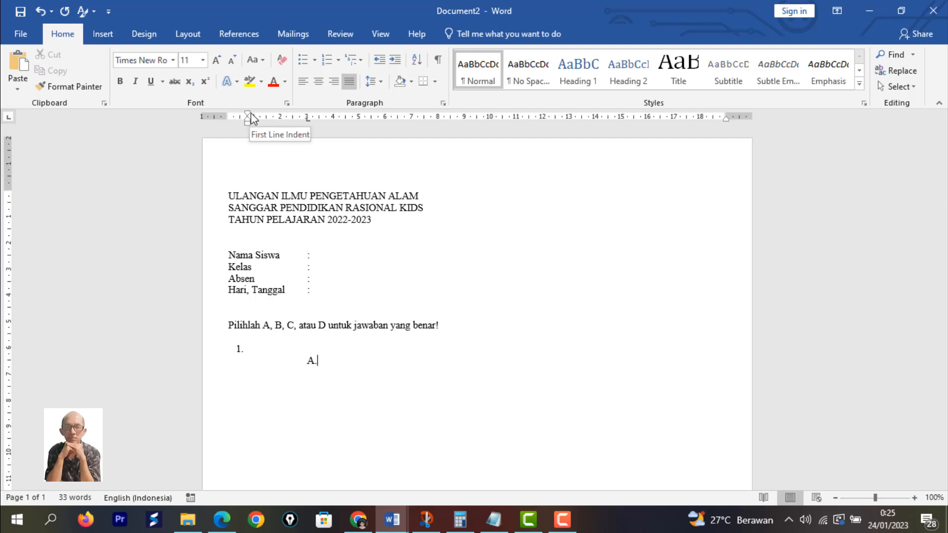
left_click(307, 361)
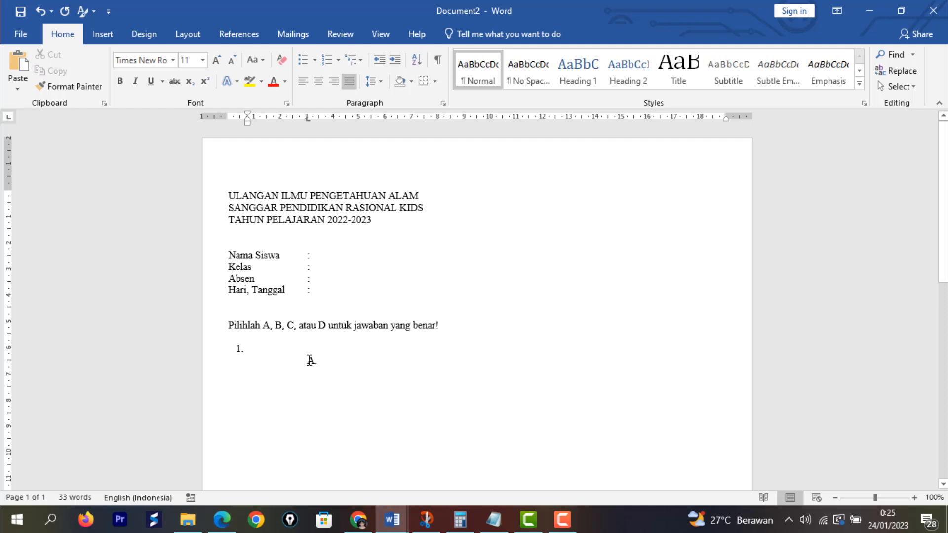
key("BackSpace")
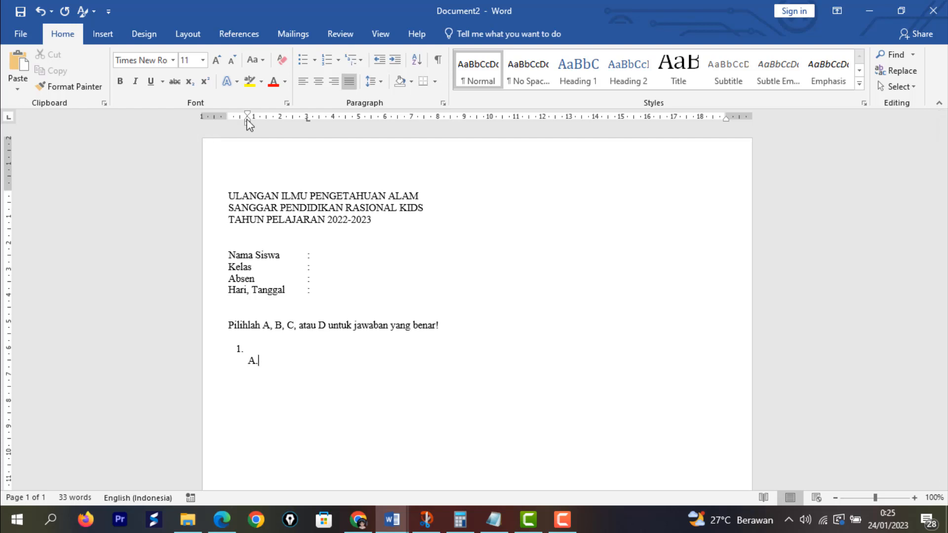
Step: Set option A's hanging indent to about 1.25 cm and replace its tab stop with one at about 4.5 cm
left_click_drag(247, 120, 258, 120)
left_click_drag(309, 122, 346, 123)
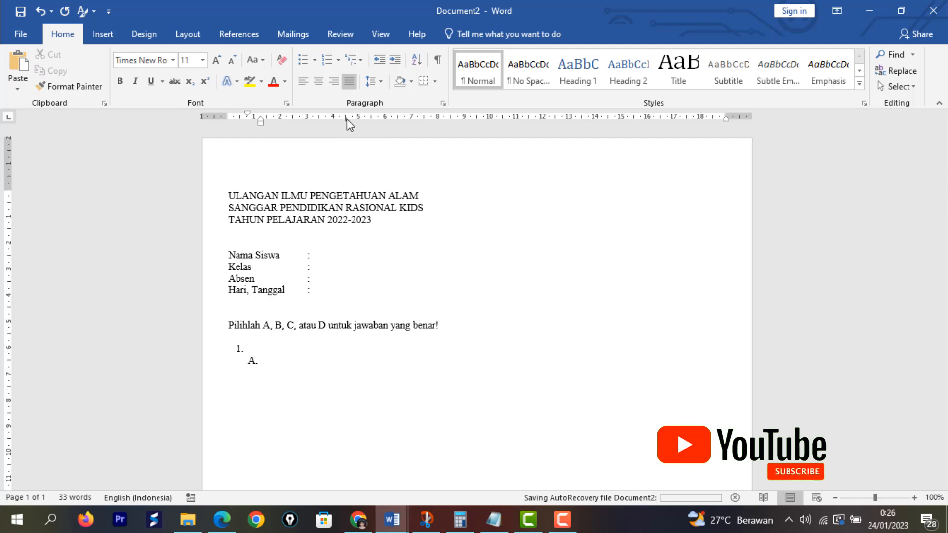
left_click(347, 119)
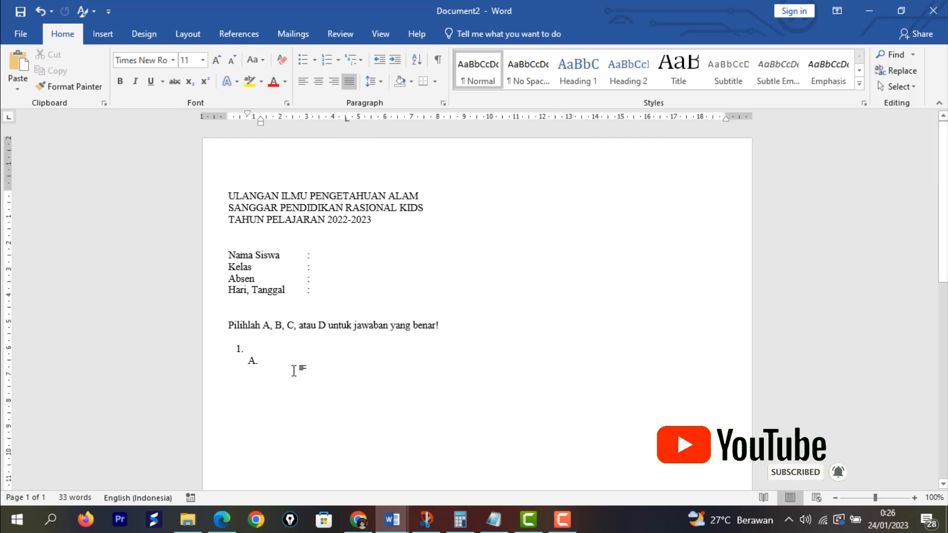
Step: Complete question 1's options in two columns, with "C." beside A and "B." and "D." on the line below
key("Tab")
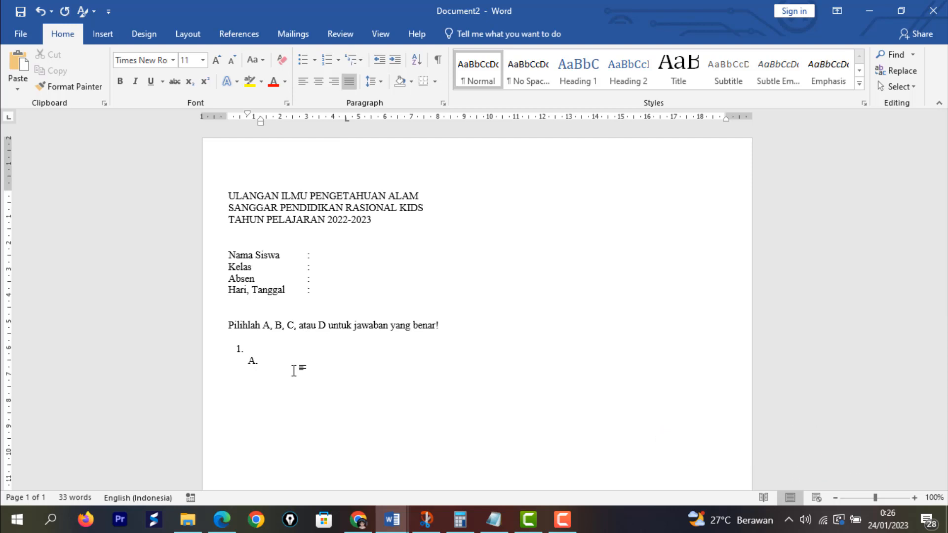
type("C.")
key("Return")
type("B.")
key("Tab")
type("D.")
Step: Add question number "2." with the first-line indent at 0 and a hanging indent of about 0.75 cm
left_click_drag(250, 114, 229, 121)
type("2.")
left_click_drag(229, 124, 250, 124)
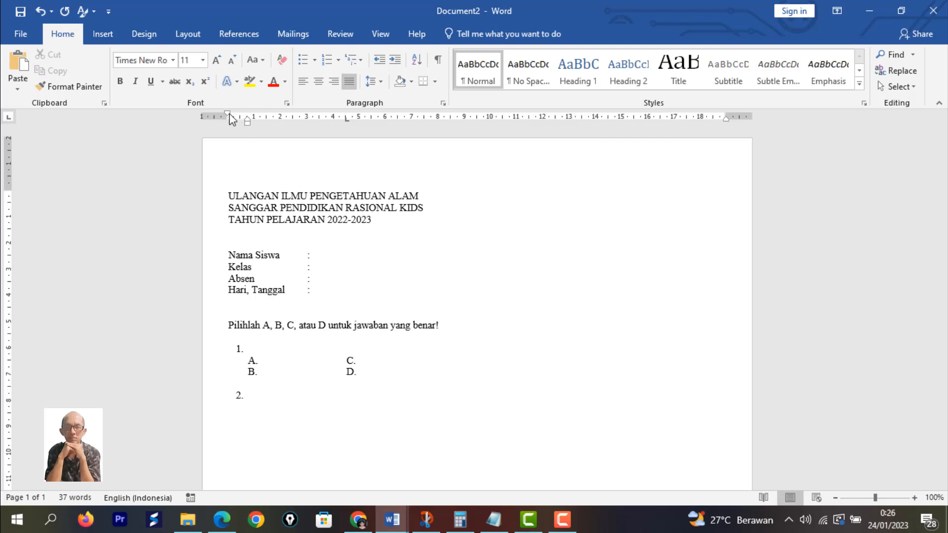
Step: Add option "A." under question 2 with a first-line indent of about 0.75 cm and a hanging indent of about 1.25 cm
left_click_drag(229, 114, 248, 116)
type("A.")
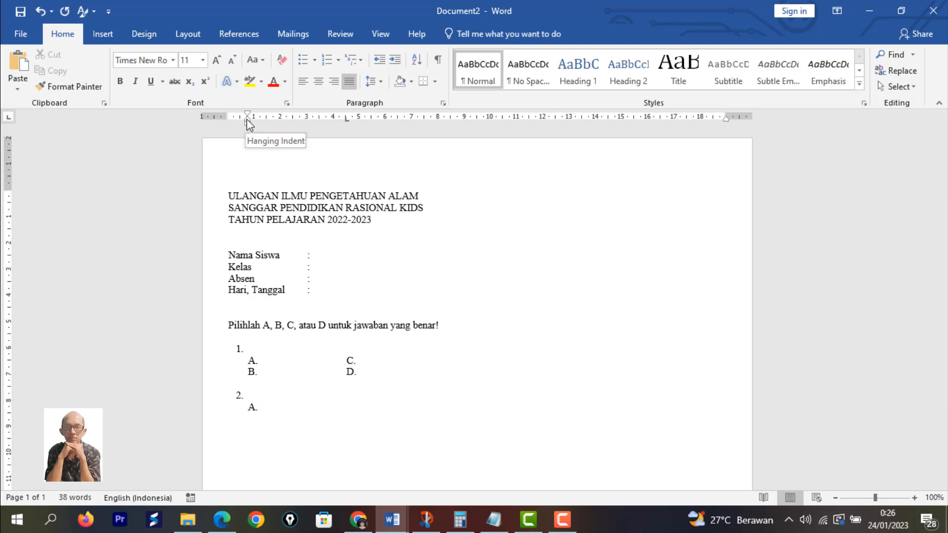
left_click_drag(249, 124, 263, 124)
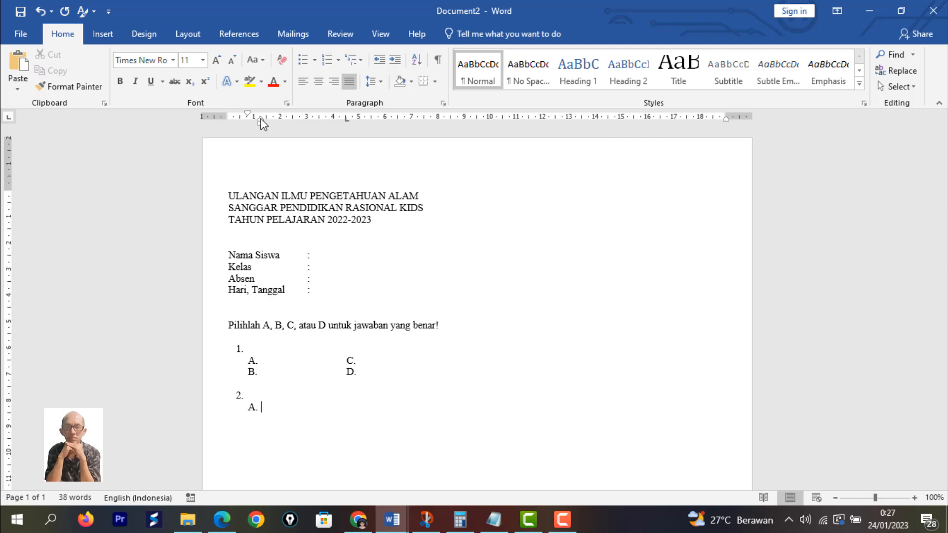
Step: Add options "B.", "C." and "D." on separate lines below option A of question 2
key("Return")
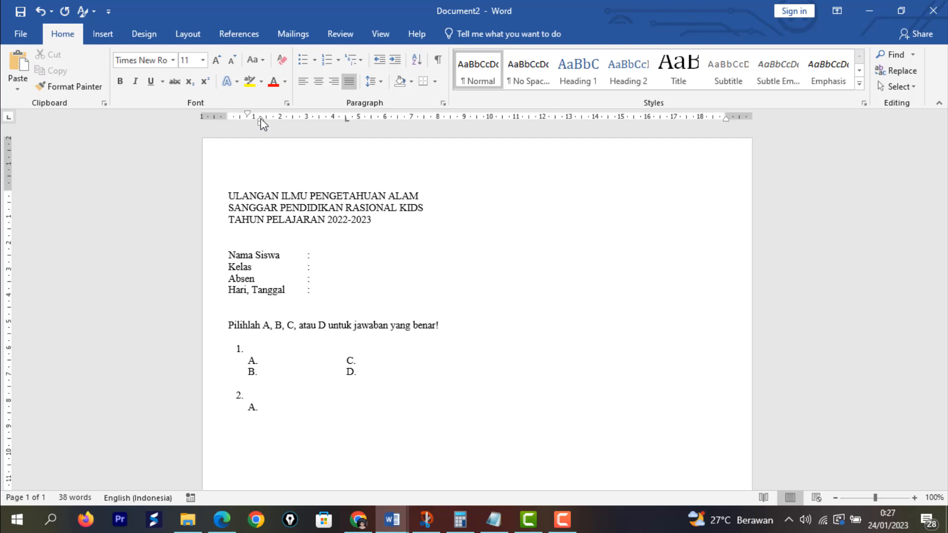
type("B.")
key("Return")
type("C.")
key("Return")
type("D.")
key("Return")
Step: Copy the question 2 block, including its options A to D
scroll(343, 379, "down", 2)
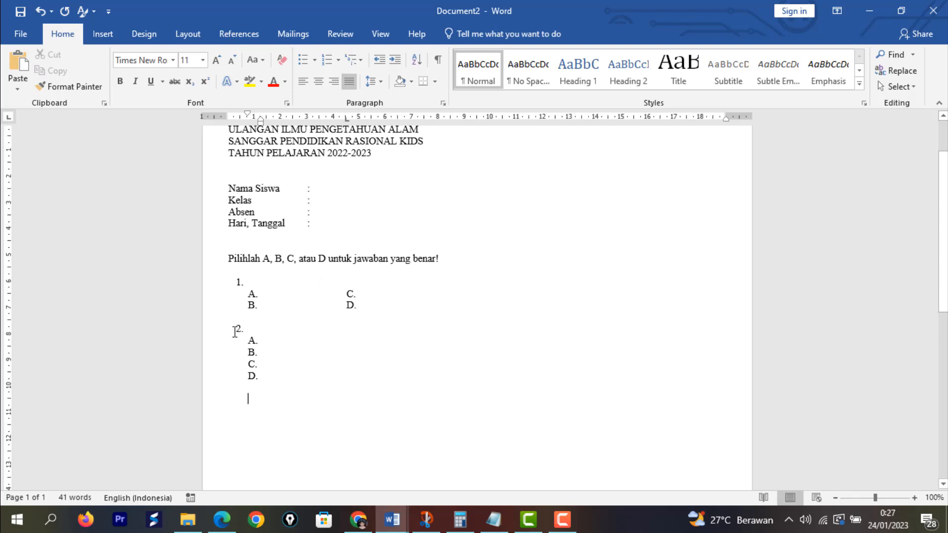
left_click_drag(236, 329, 268, 376)
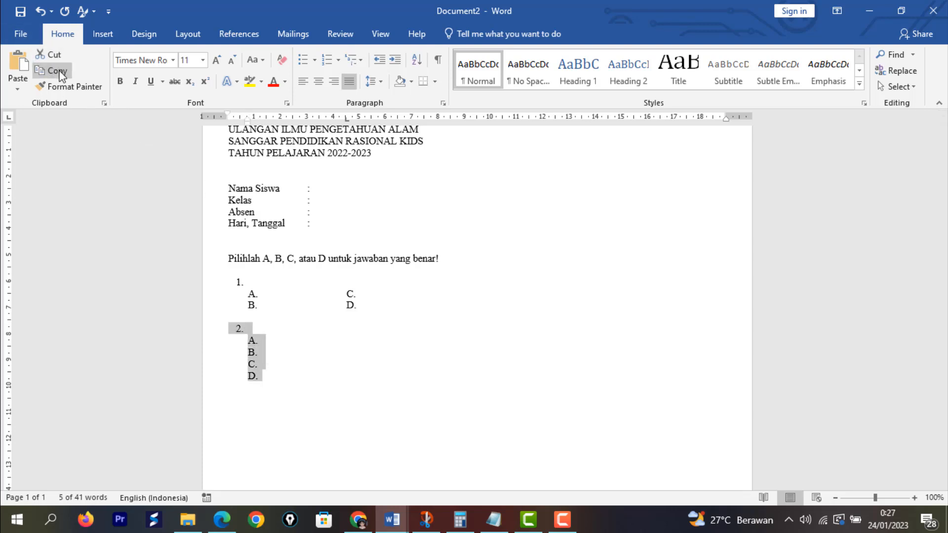
left_click(55, 71)
left_click(267, 376)
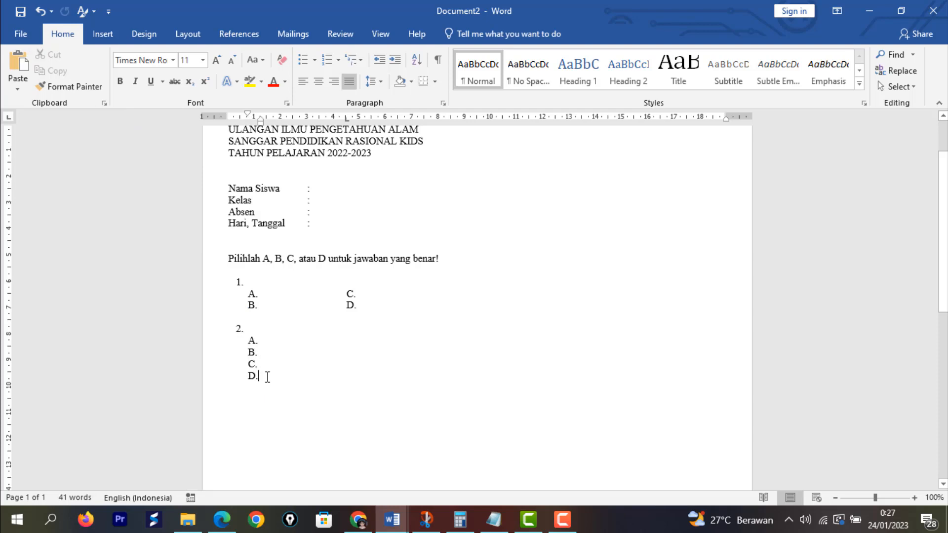
Step: Add question number "3." below question 2 with the first-line indent at 0 and a hanging indent of about 0.75 cm
key("Return")
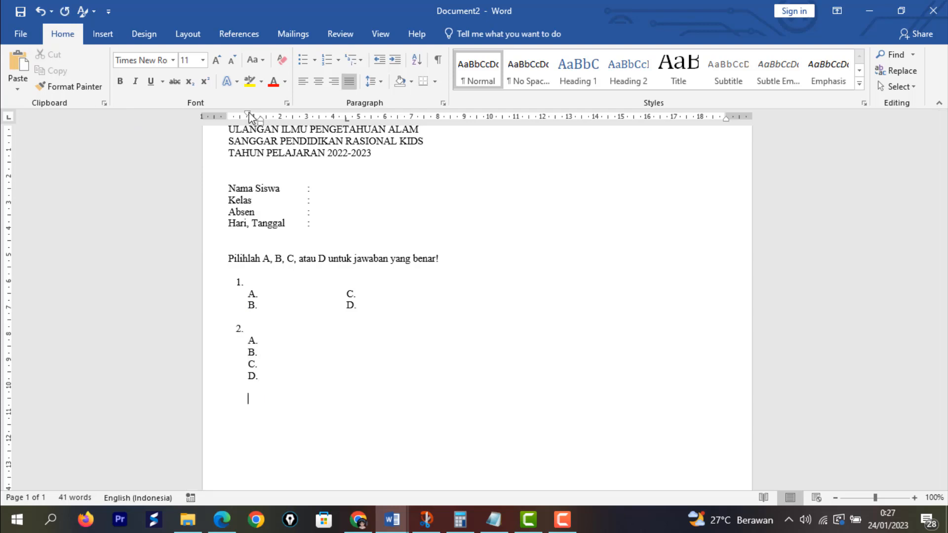
mouse_move(248, 115)
left_mouse_down()
mouse_move(228, 114)
mouse_move(256, 123)
mouse_move(232, 127)
mouse_move(206, 113)
mouse_move(227, 120)
left_mouse_up()
type("3.")
key("Tab")
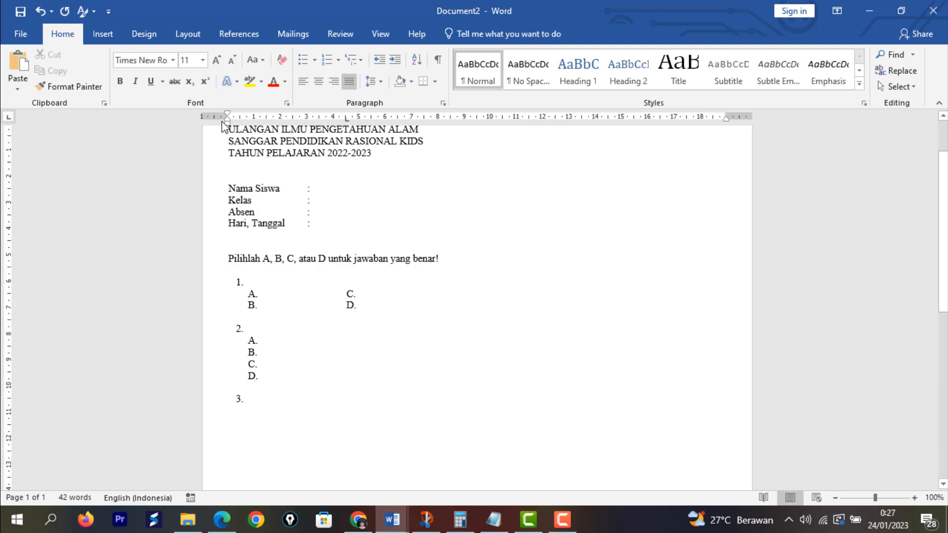
left_click_drag(227, 121, 248, 124)
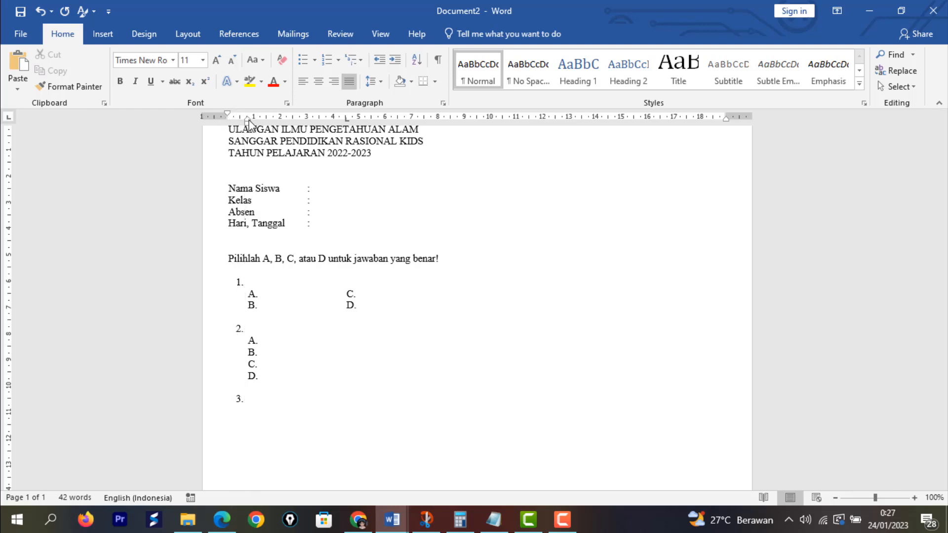
Step: Add question numbers "4." through "10." on separate lines below question 3
key("Return")
type("4. ")
type("  5.")
key("Return")
type("6.")
key("Return")
type("7.")
key("Return")
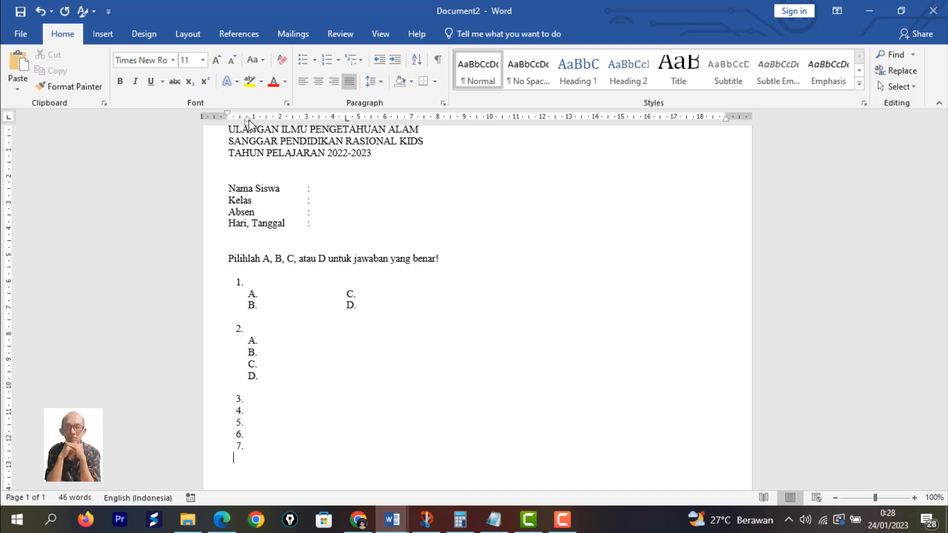
type("8.")
key("Return")
type("9.")
type("10")
type(".")
key("Return")
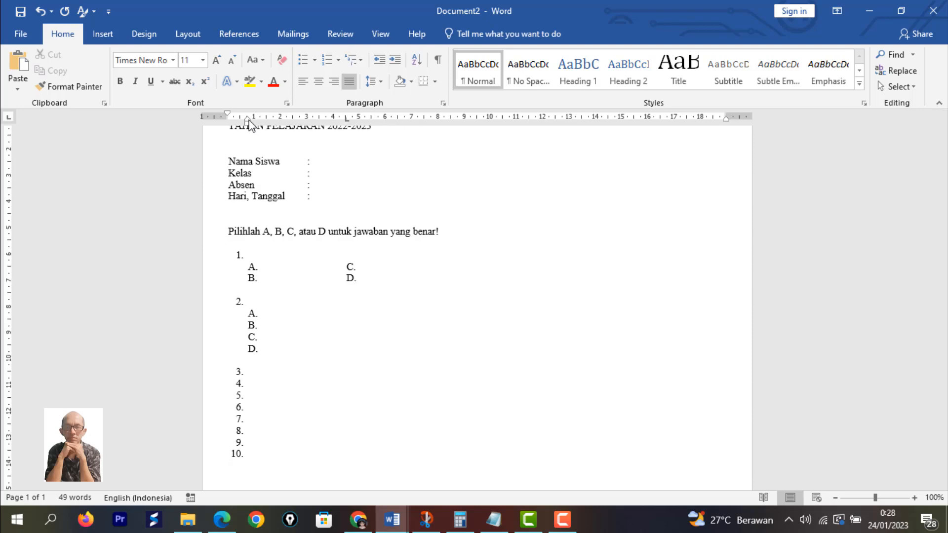
Step: Add question numbers "11." through "20." on separate lines below question 10
type("11")
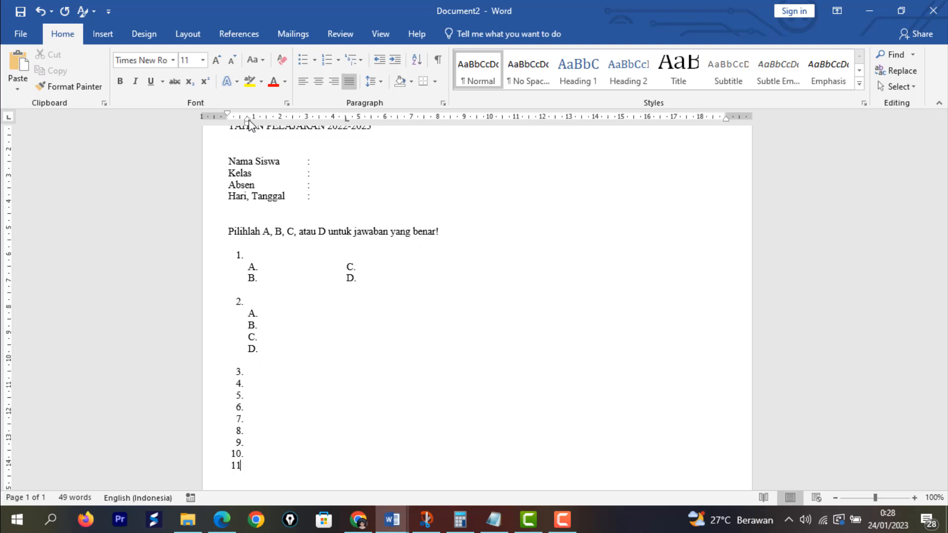
type(". 12.")
key("Return")
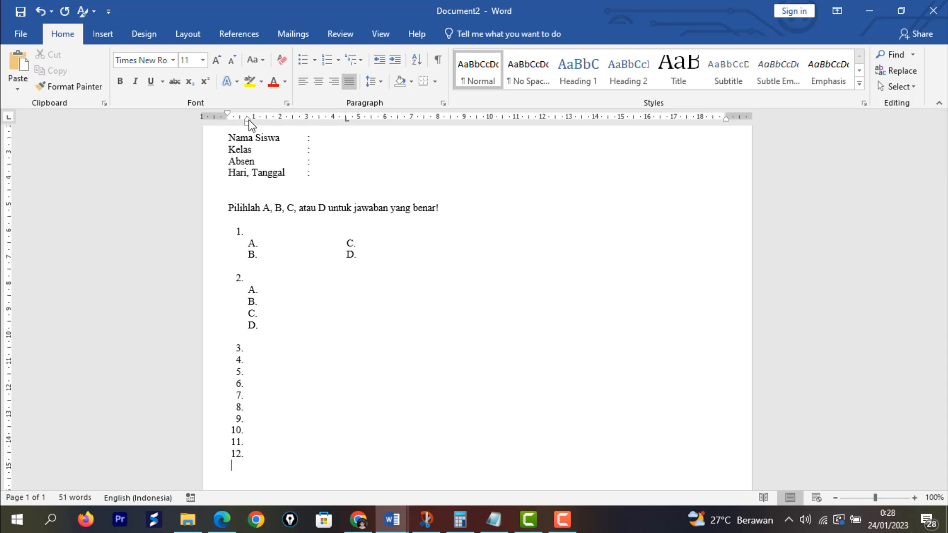
type("13. ")
type("14.")
key("Return")
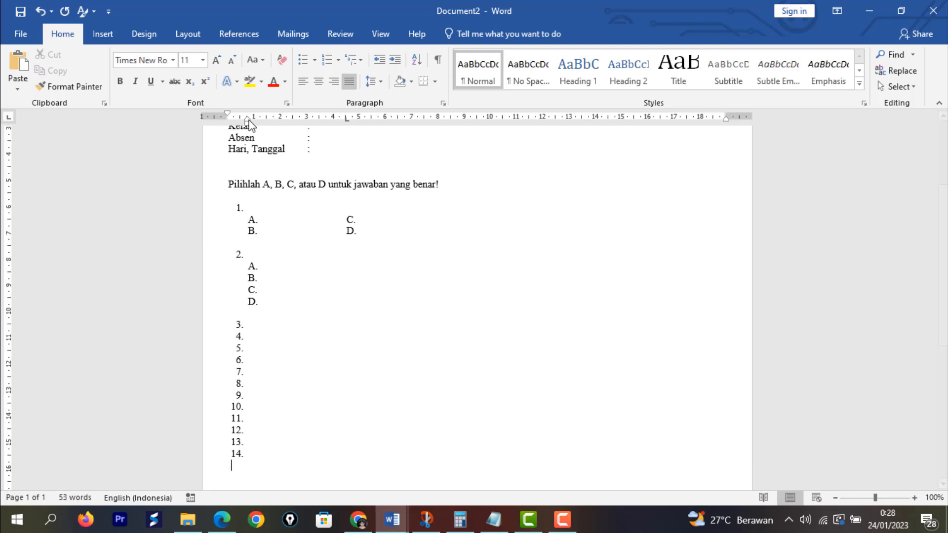
type("15.")
key("Return")
type("16.")
key("Return")
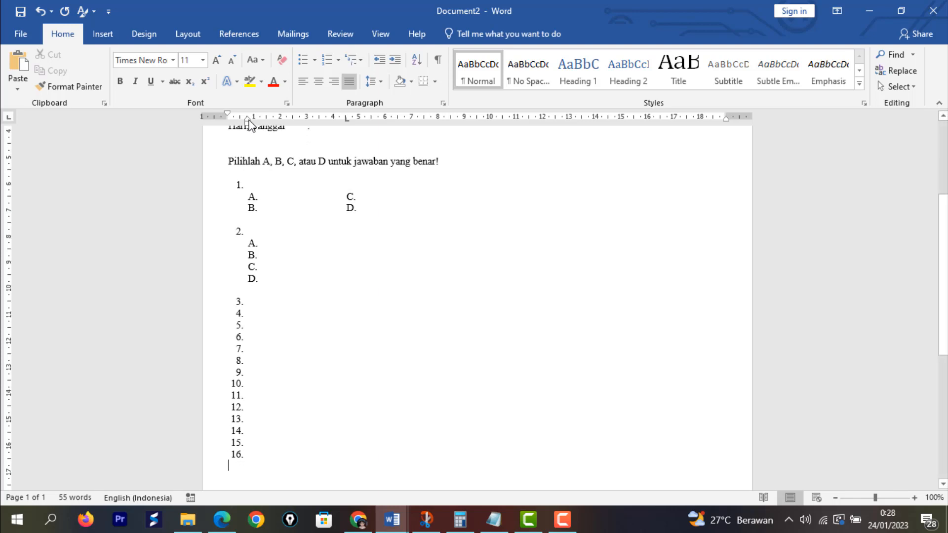
type("17.")
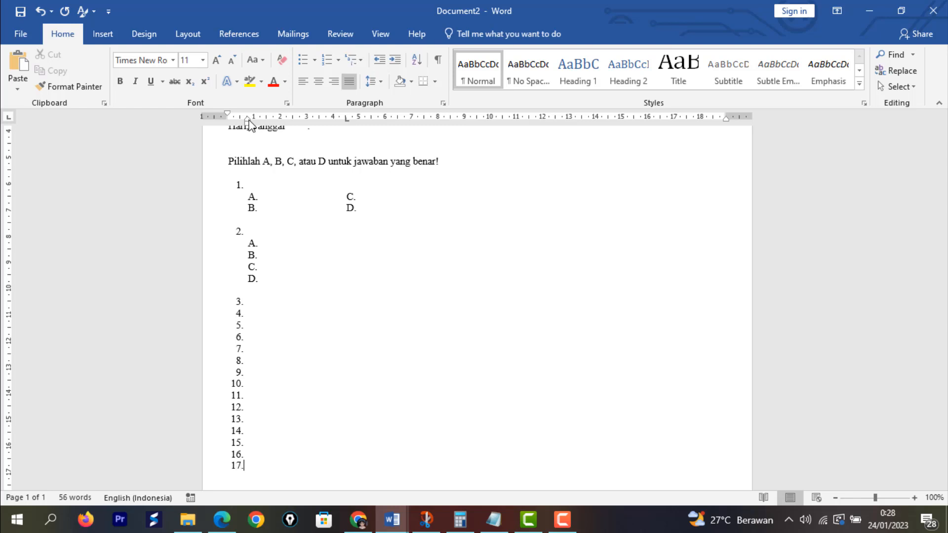
key("Return")
type("18.")
key("Return")
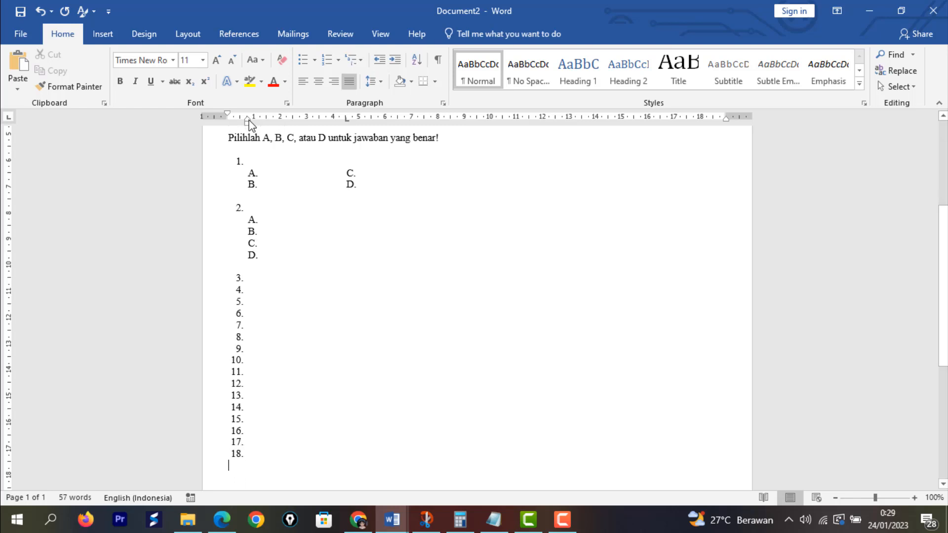
type("19. ")
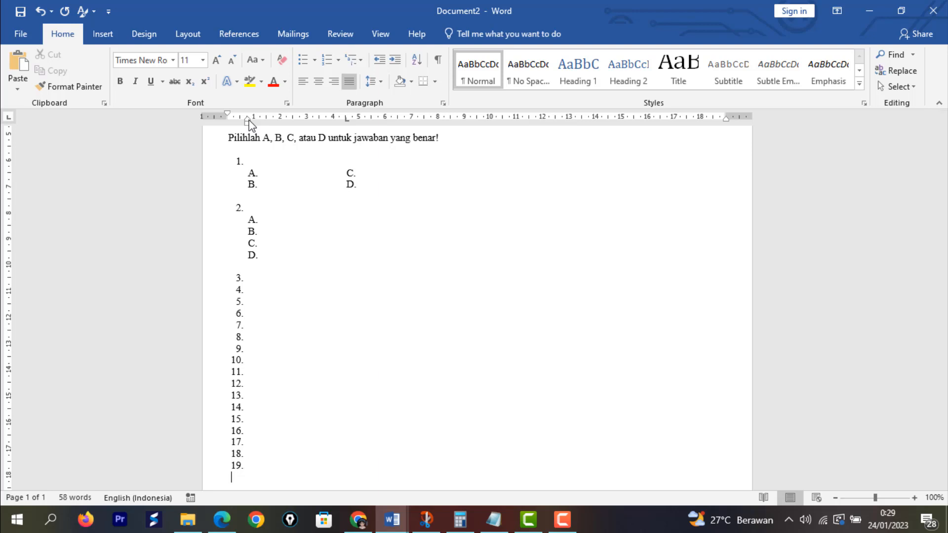
type("20")
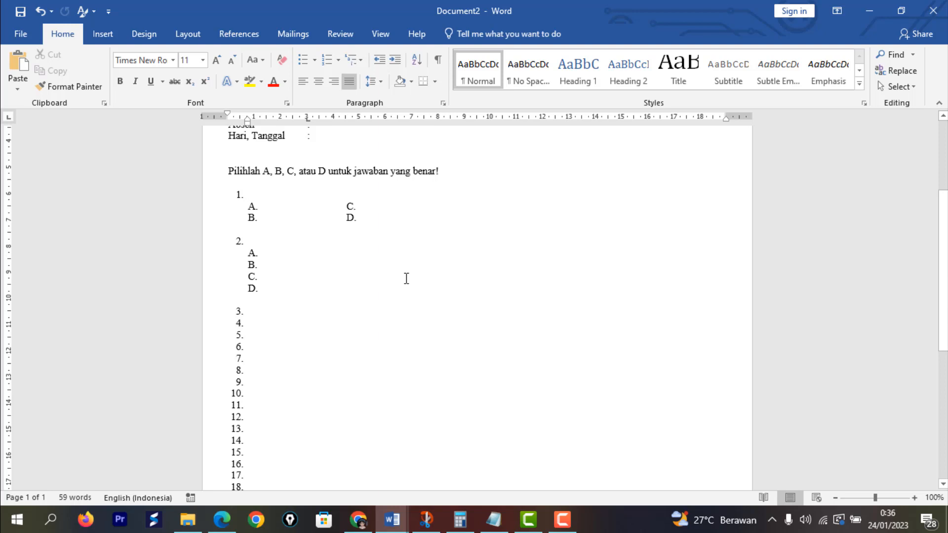
Step: Copy the answer options A to D of question 2, without the question number
scroll(406, 279, "down", 1)
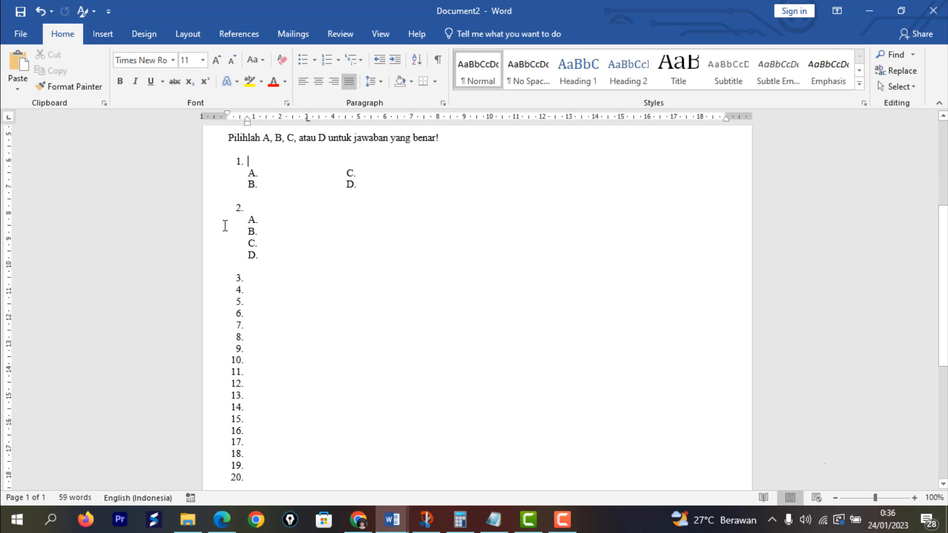
left_click_drag(248, 219, 253, 255)
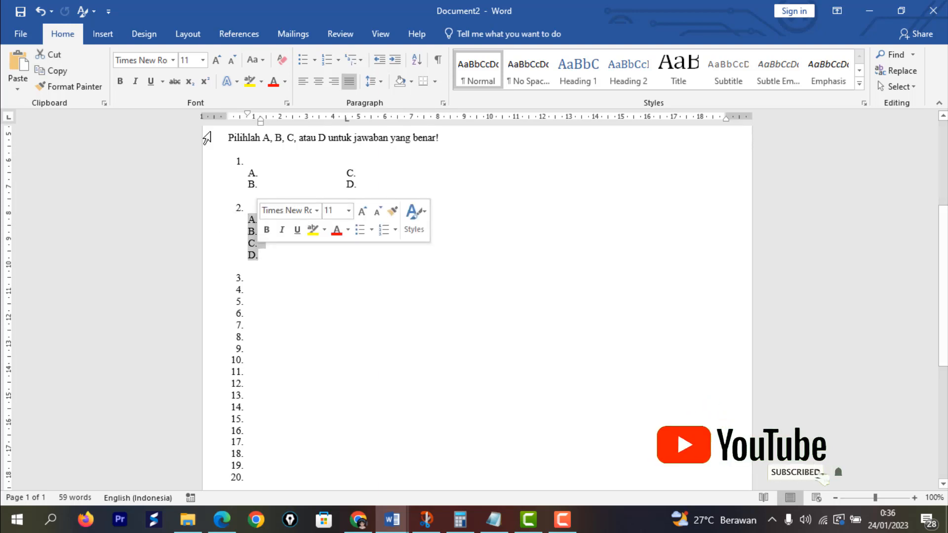
left_click(253, 218)
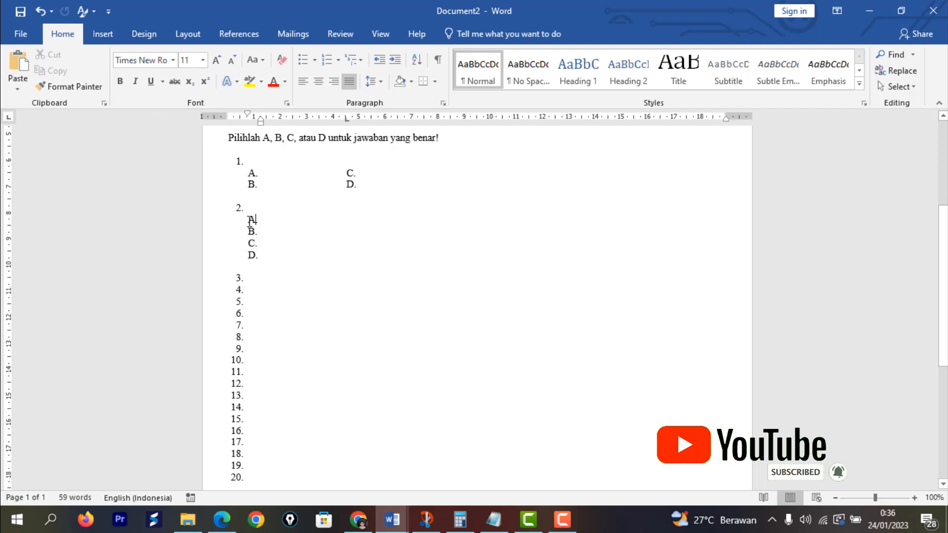
left_click(263, 252, "shift")
key("ctrl+c")
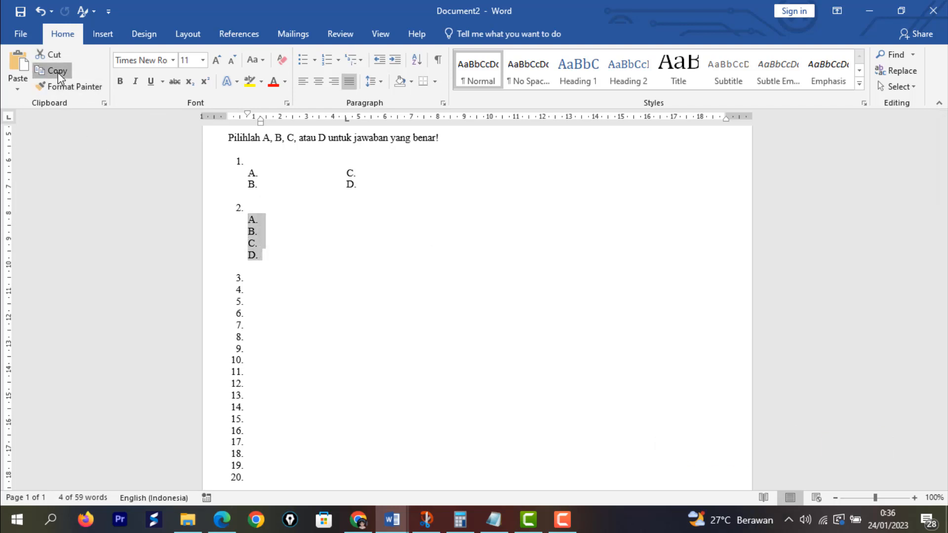
left_click(57, 72)
Step: Paste the copied options A to D on new lines below questions 3 and 4
left_click(250, 278)
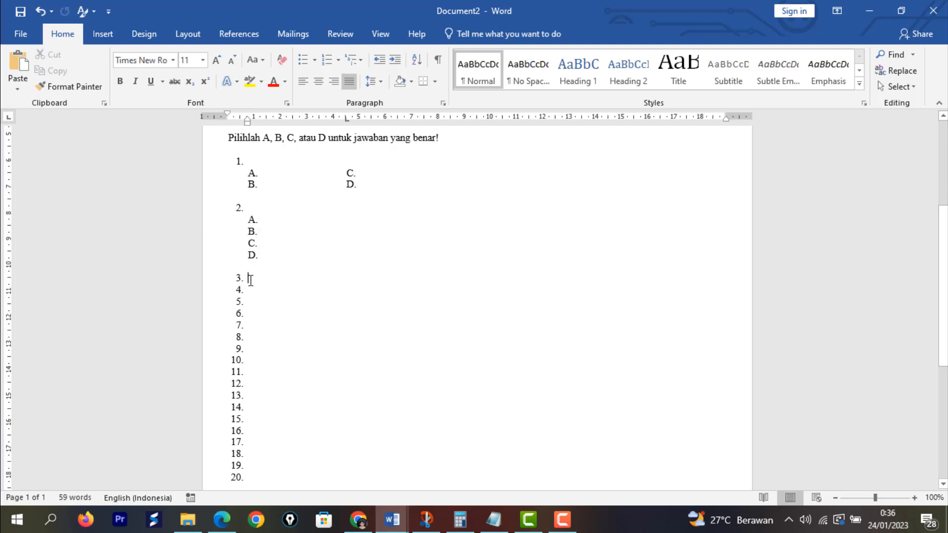
key("Return")
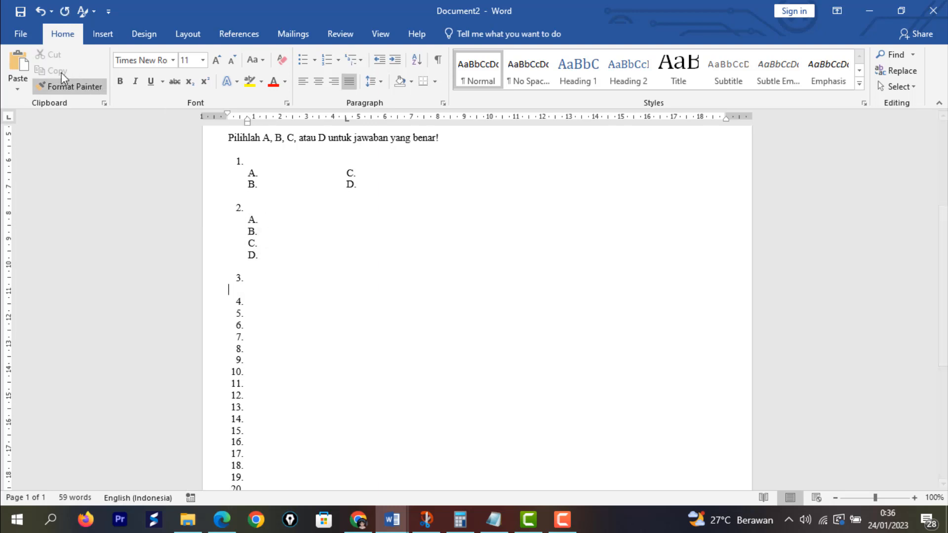
left_click(17, 64)
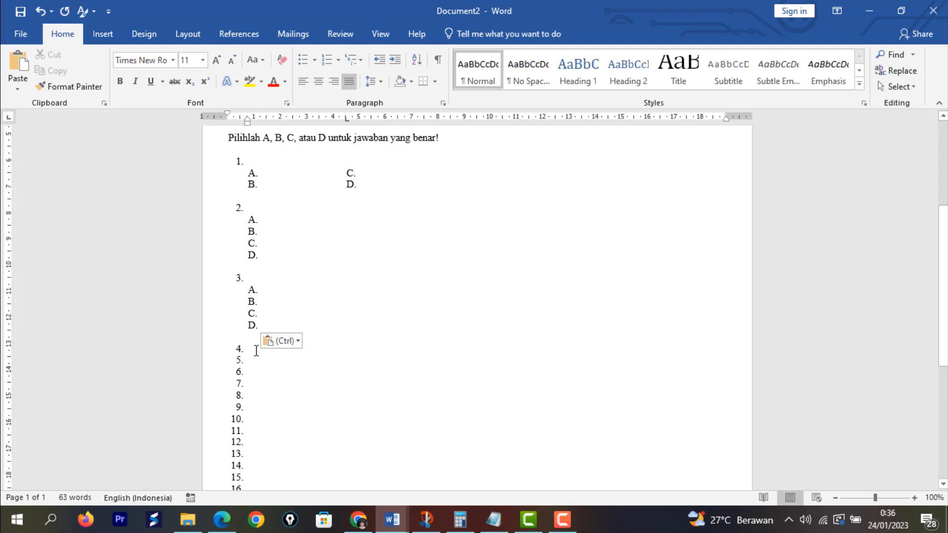
key("Return")
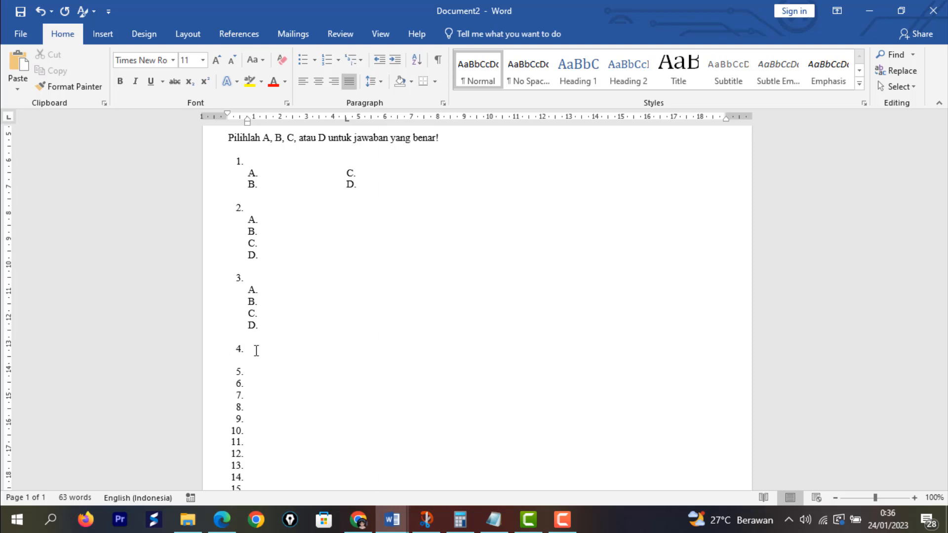
key("ctrl+v")
scroll(272, 366, "down", 3)
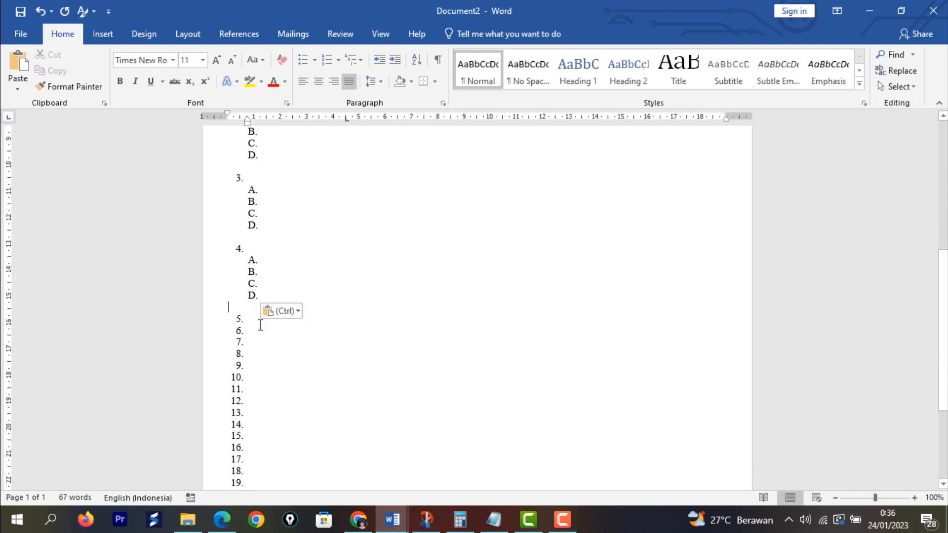
Step: Paste the copied options A to D on new lines below questions 5 and 6
left_click(259, 324)
key("Return")
key("ctrl+v")
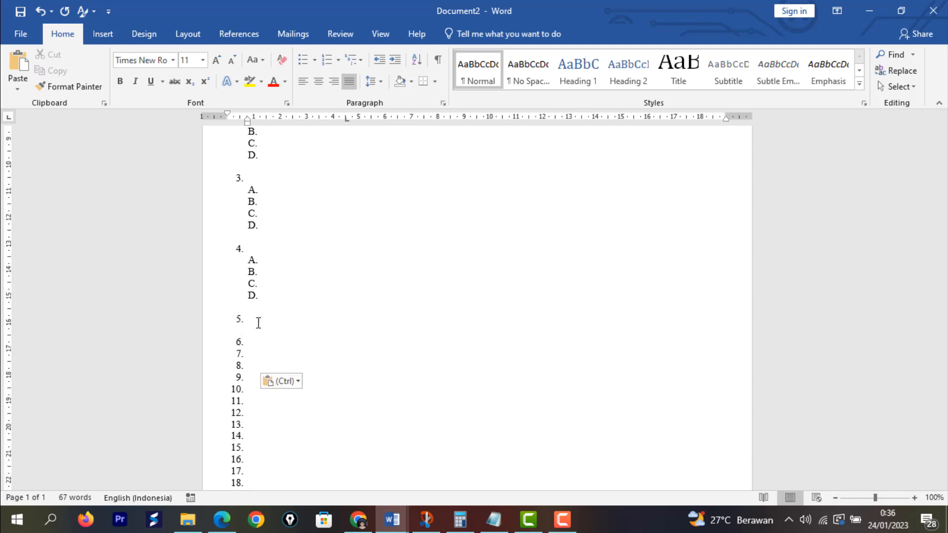
scroll(266, 333, "down", 2)
left_click(265, 318)
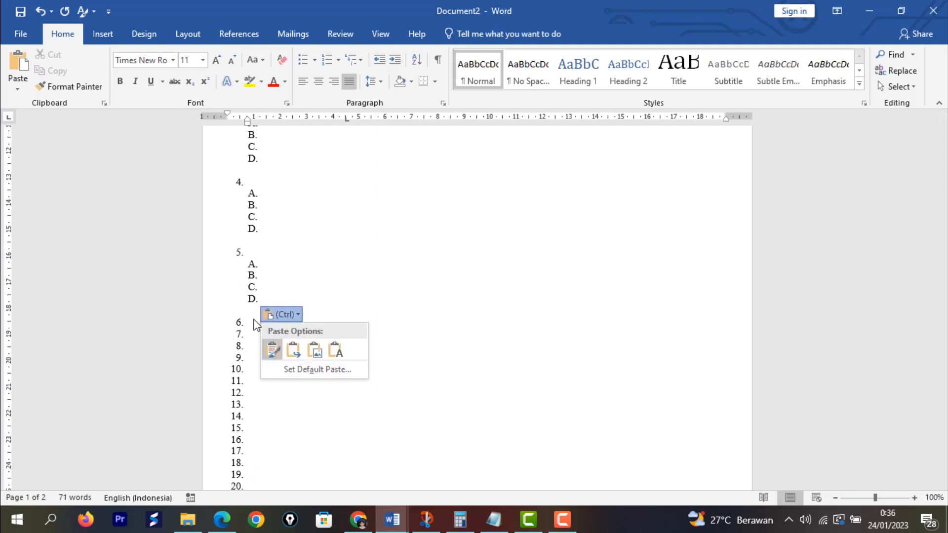
left_click(253, 324)
left_click(252, 326)
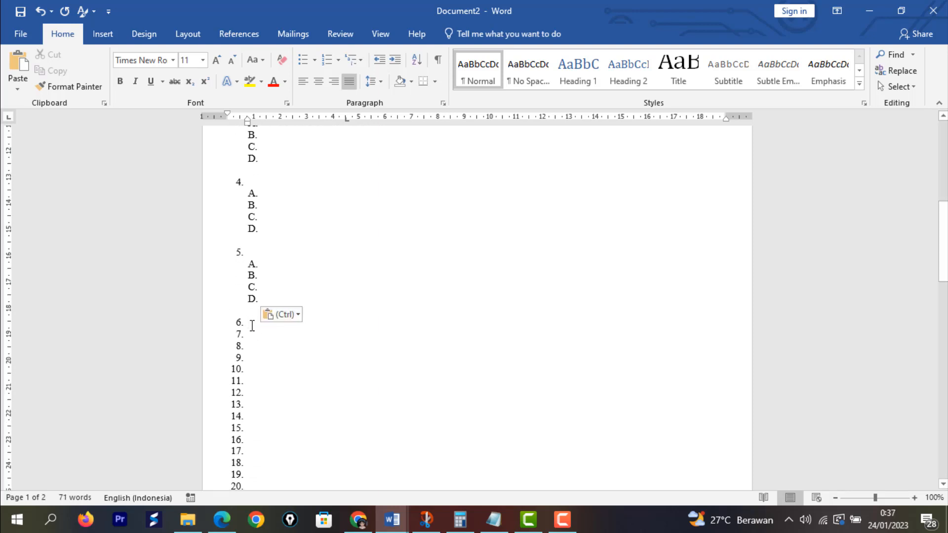
key("Return")
key("ctrl+v")
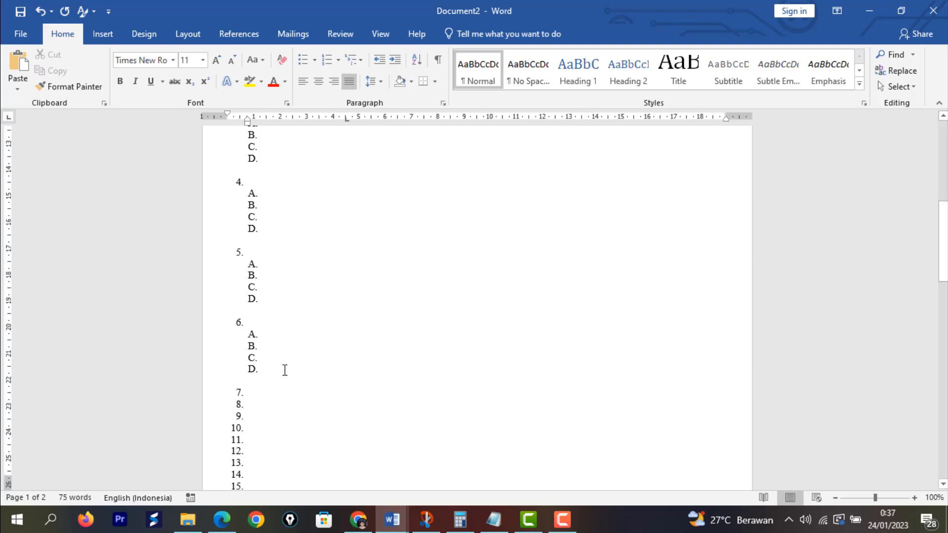
Step: Paste the copied options A to D on new lines below questions 7 and 8
scroll(256, 356, "down", 1)
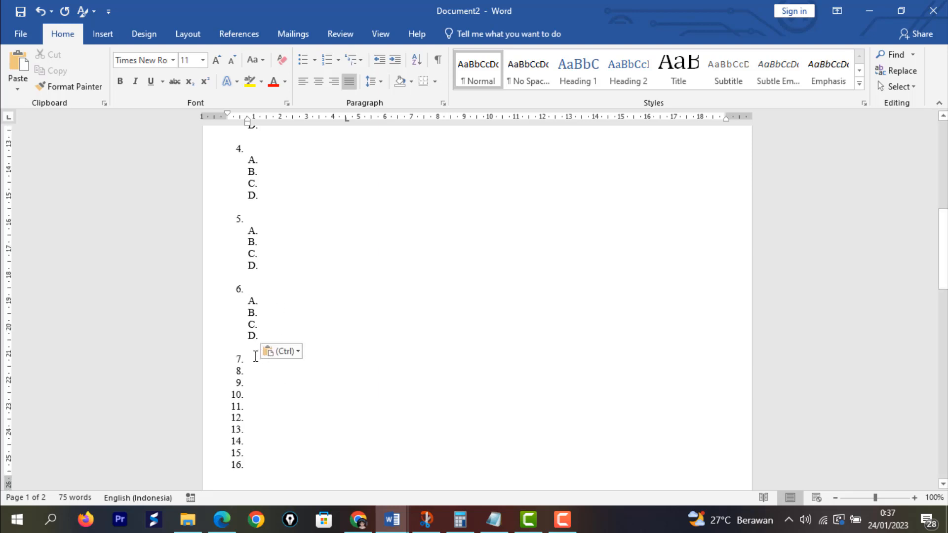
left_click(256, 356)
key("Return")
key("ctrl+v")
scroll(257, 358, "down", 1)
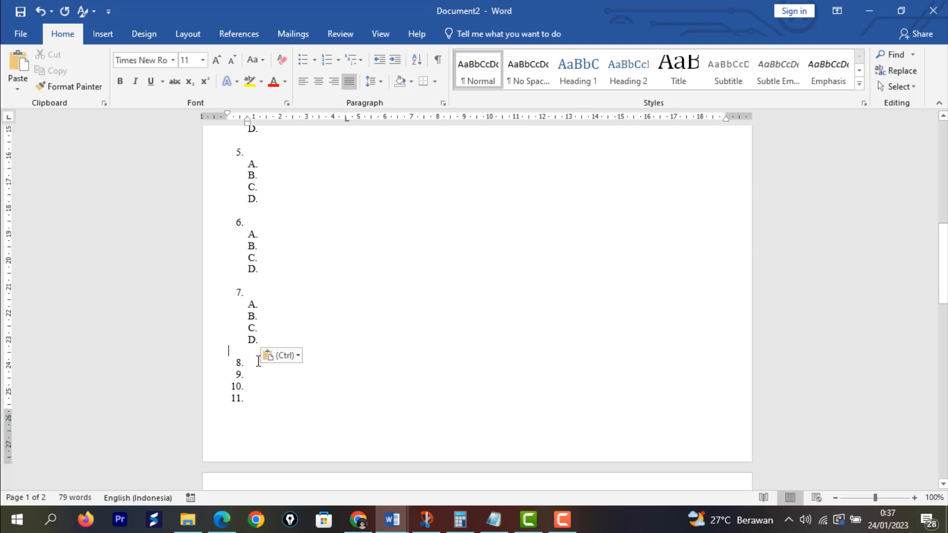
left_click(259, 362)
key("Return")
key("ctrl+v")
Step: Paste the copied options A to D on new lines below questions 9 and 10
scroll(257, 385, "down", 3)
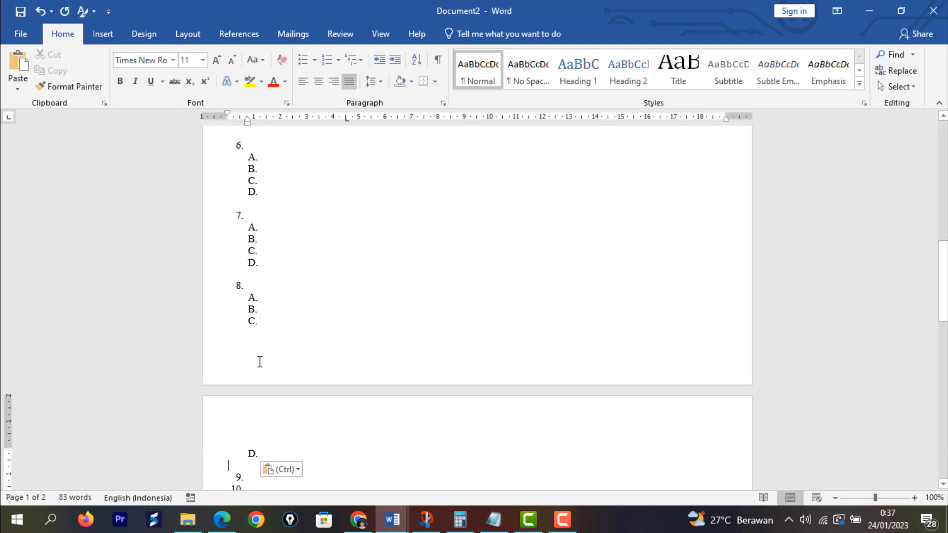
key("Return")
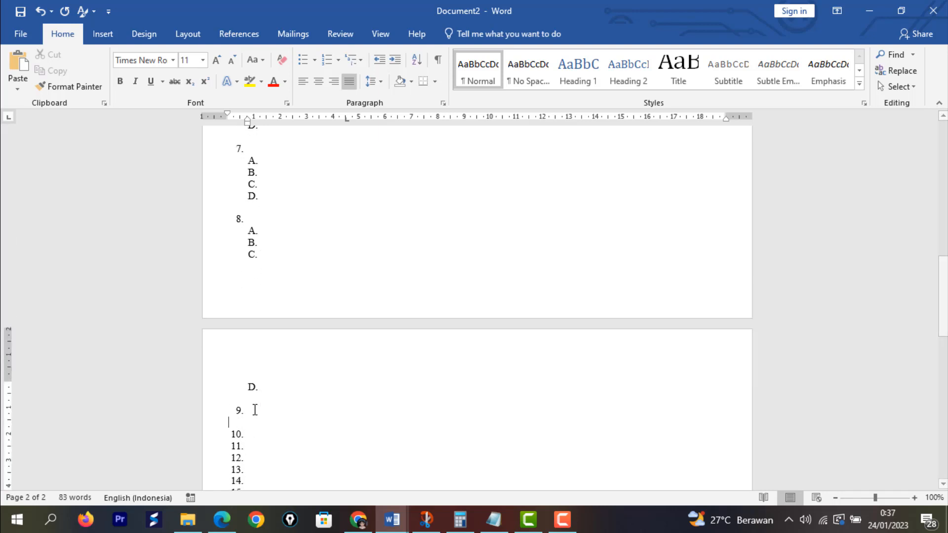
key("ctrl+v")
scroll(257, 410, "down", 3)
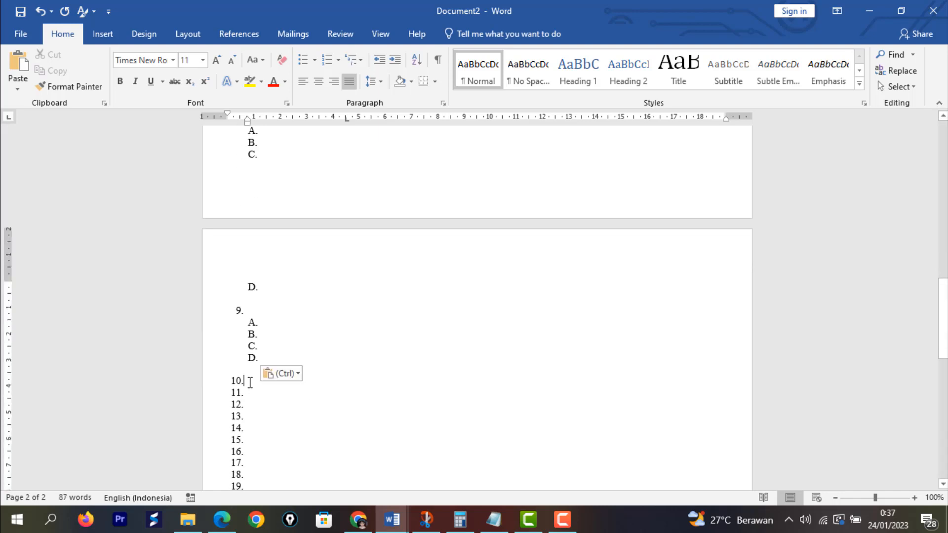
key("Return")
key("ctrl+v")
Step: Paste the copied options A to D on new lines below questions 11 and 12
scroll(251, 385, "down", 3)
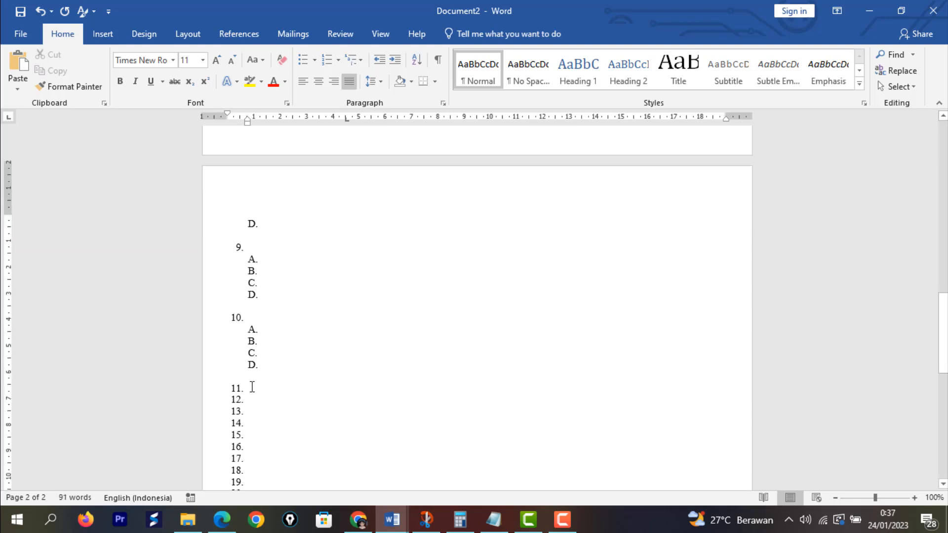
key("Return")
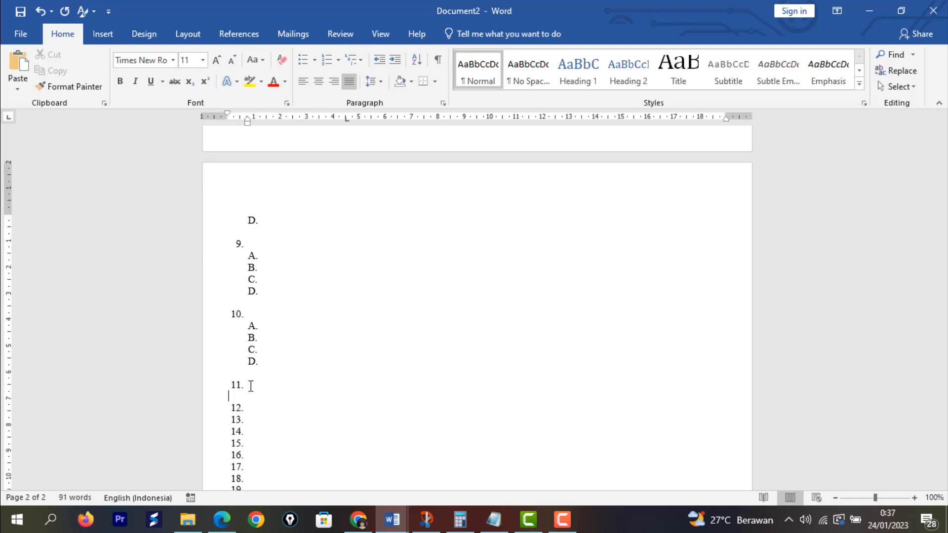
key("ctrl+v")
scroll(253, 388, "down", 3)
key("ctrl+v")
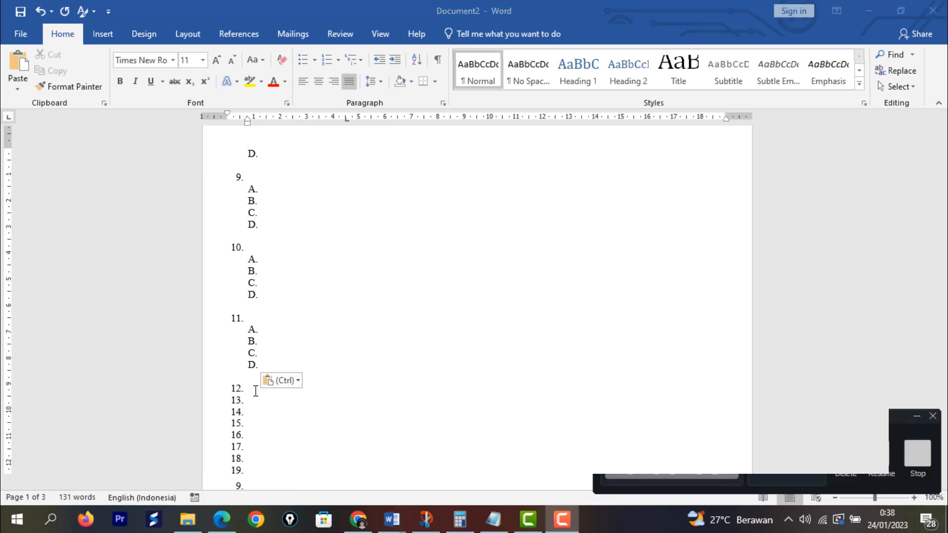
Step: Review the layout of the numbered questions and their answer options across the pages
scroll(317, 277, "up", 10)
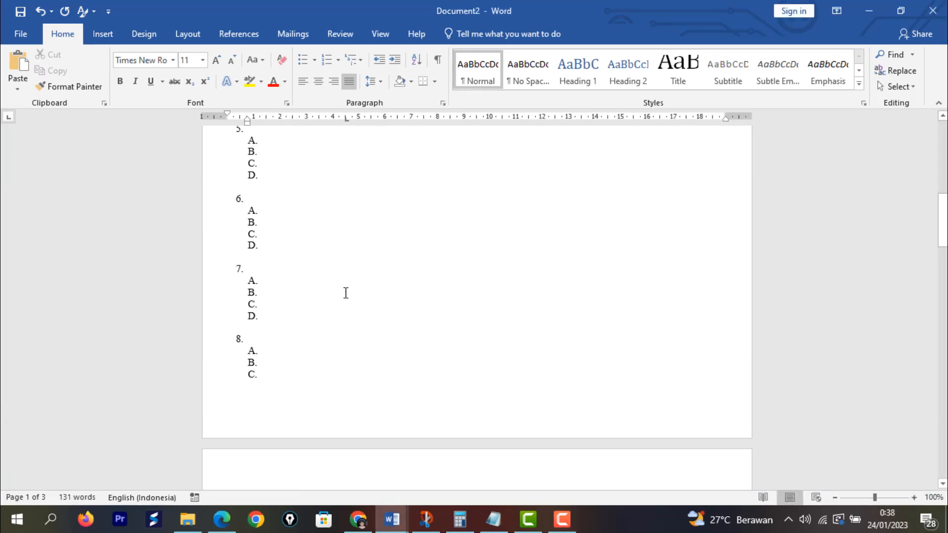
scroll(346, 292, "down", 3)
scroll(346, 293, "down", 5)
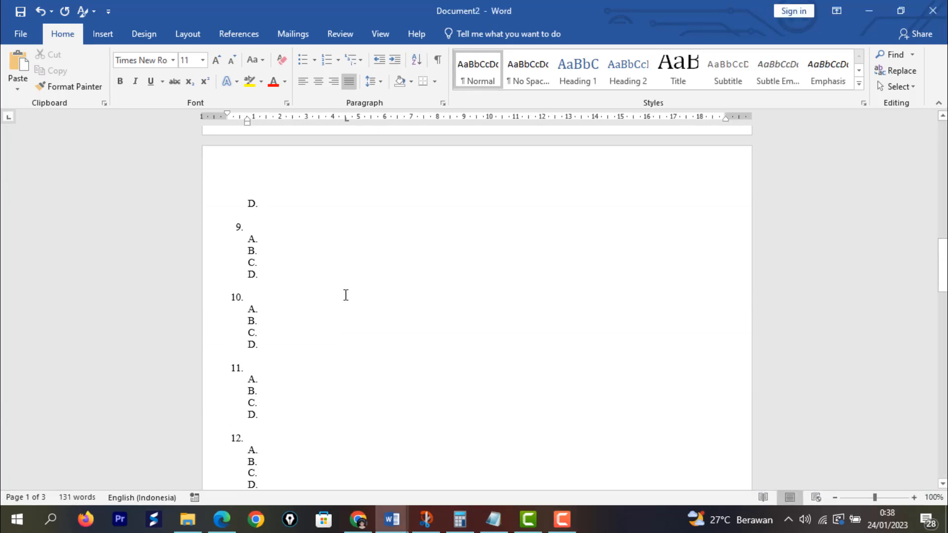
scroll(313, 291, "down", 6)
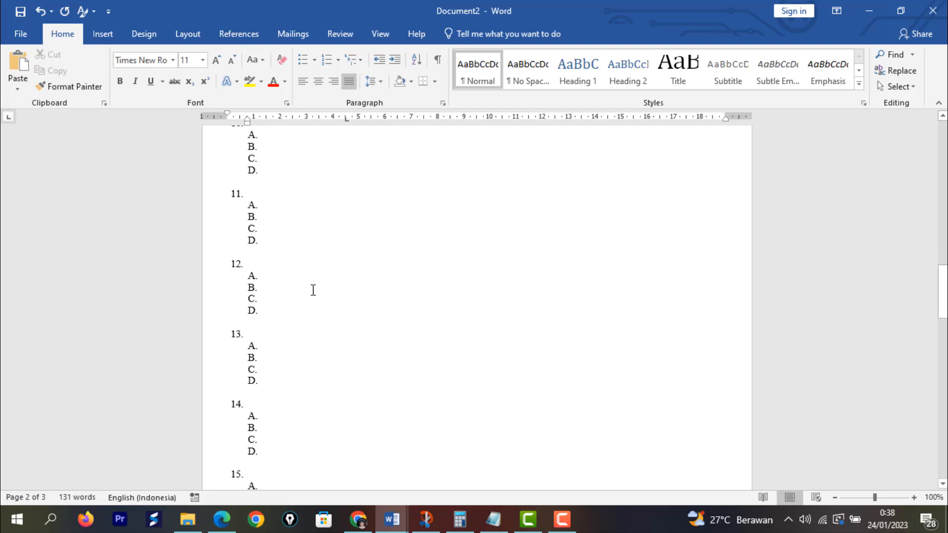
scroll(313, 290, "down", 7)
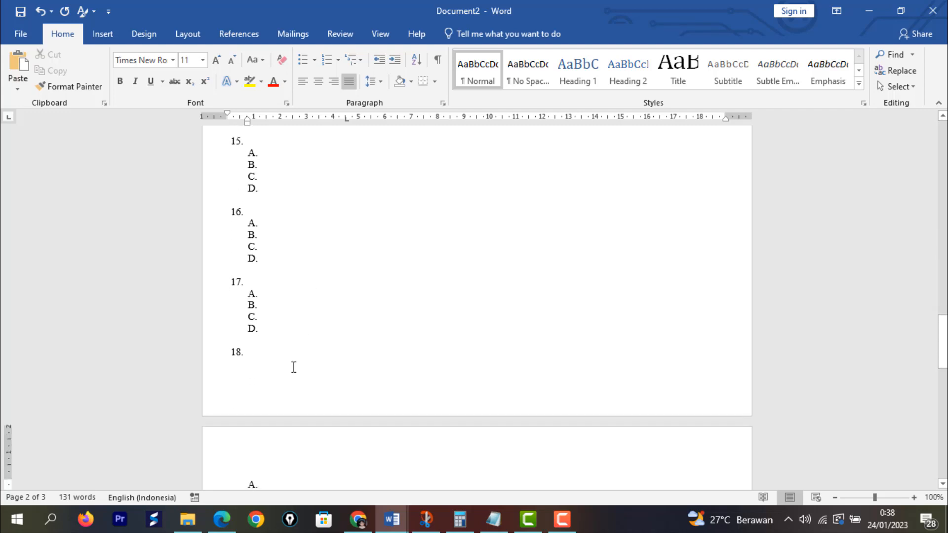
Step: Write question 1 as "Makanan yang berupa protein, pertama kali dicerna secara kimiawi pada organ … ."
key("ctrl+v")
scroll(296, 353, "up", 9)
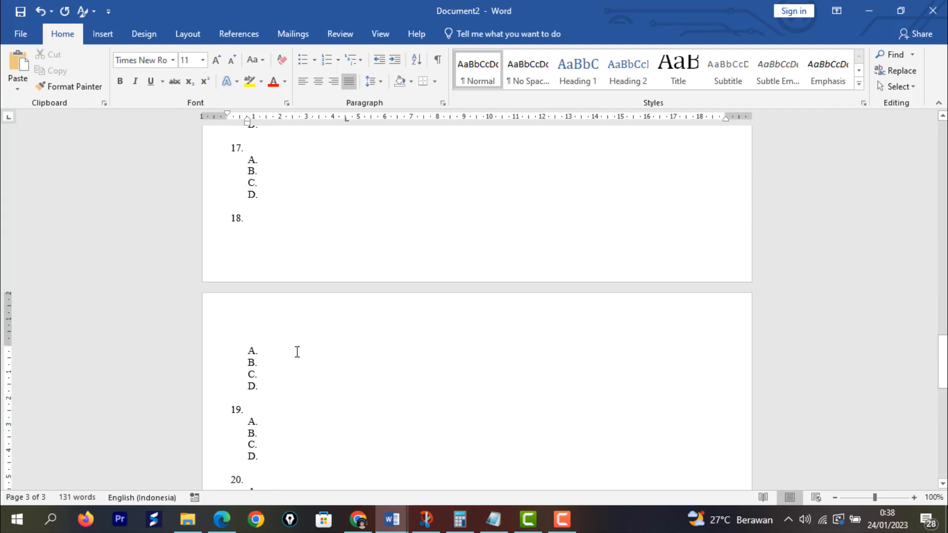
scroll(302, 297, "up", 12)
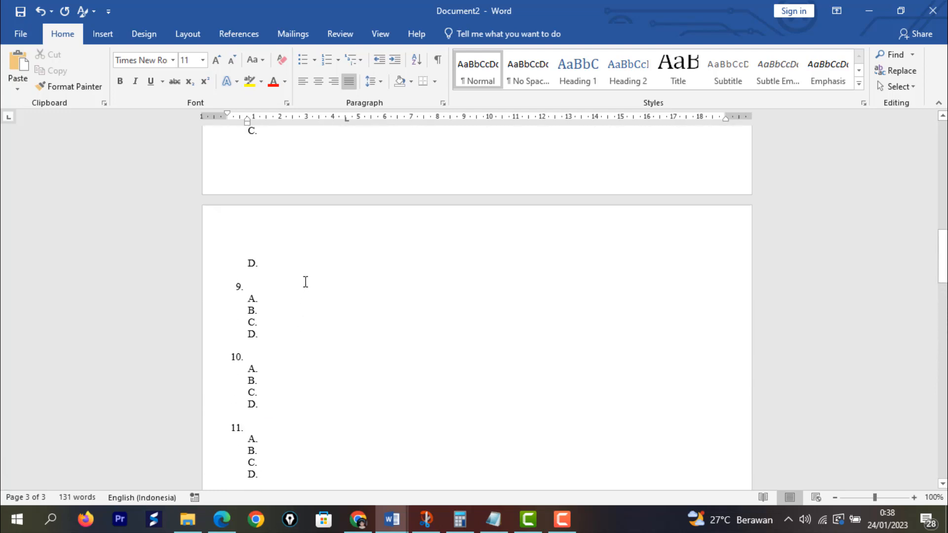
scroll(304, 277, "up", 10)
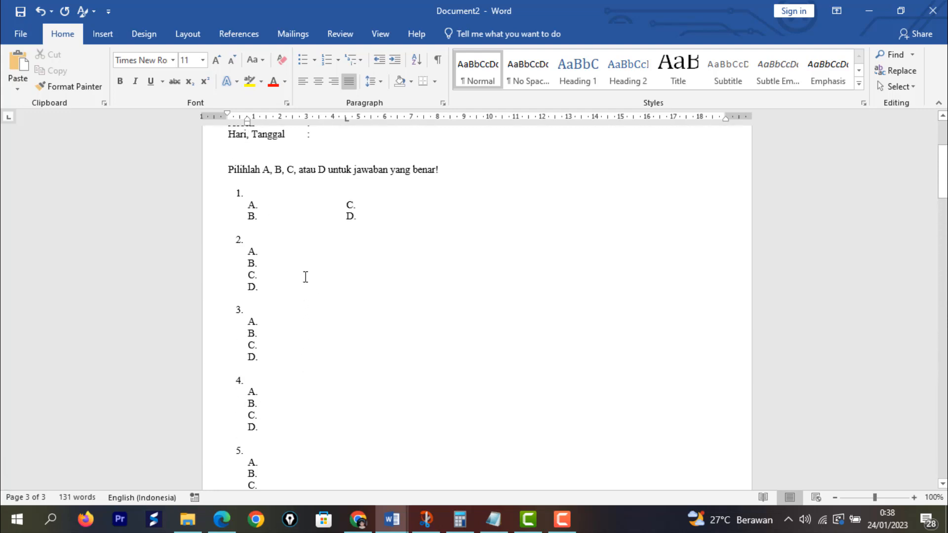
left_click(253, 192)
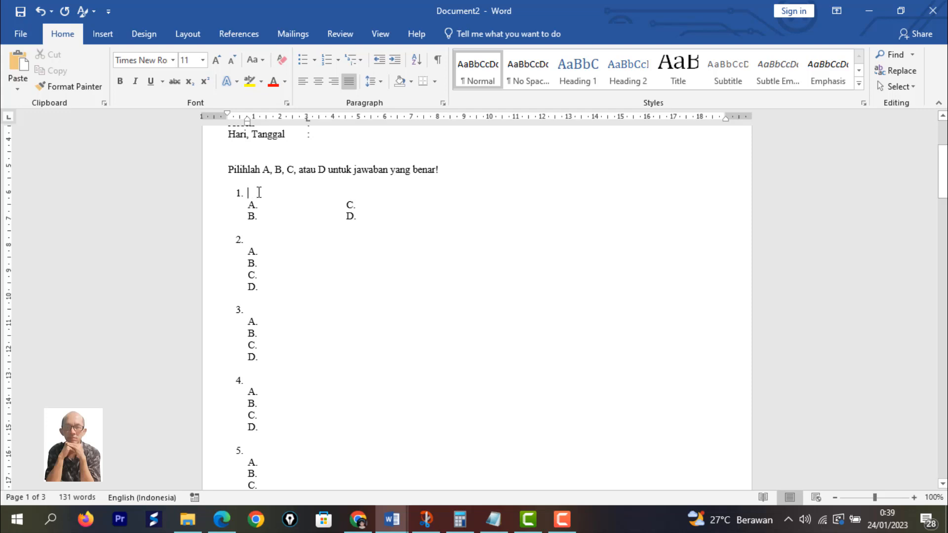
type("Makanan ")
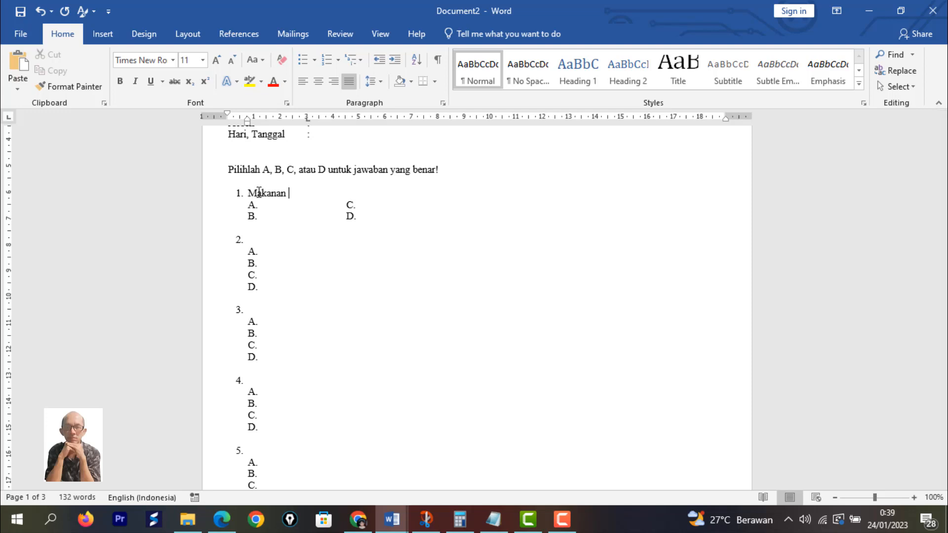
type("yang berupa protein")
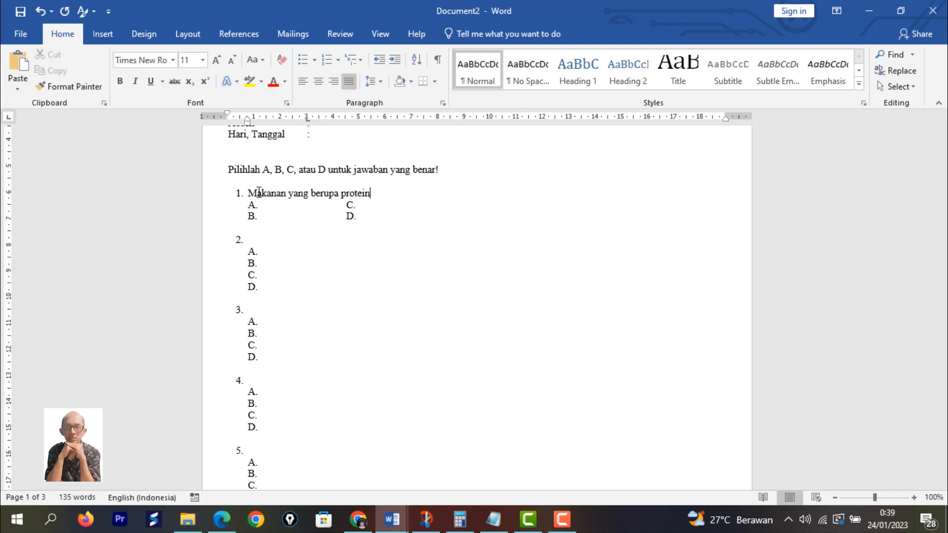
type(" , pertama kali dicerna")
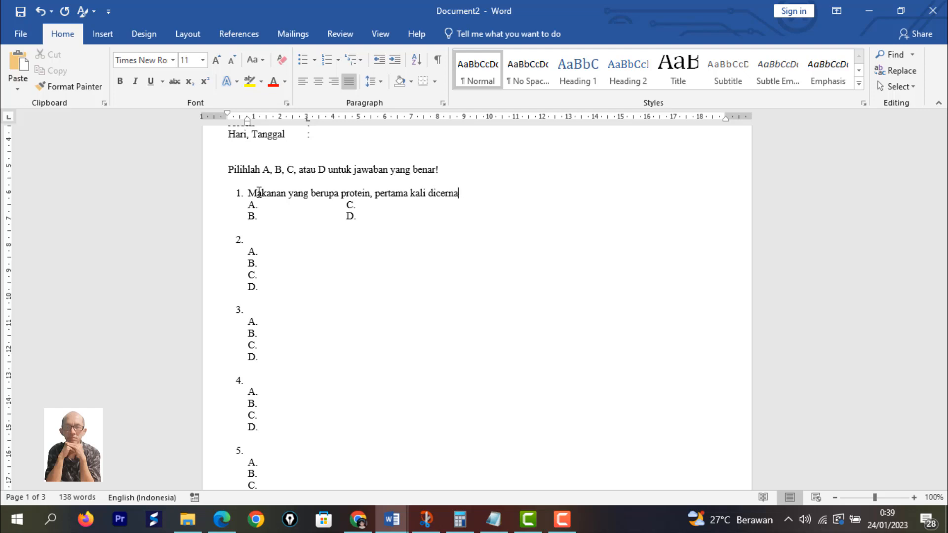
type(" secara kimiawi")
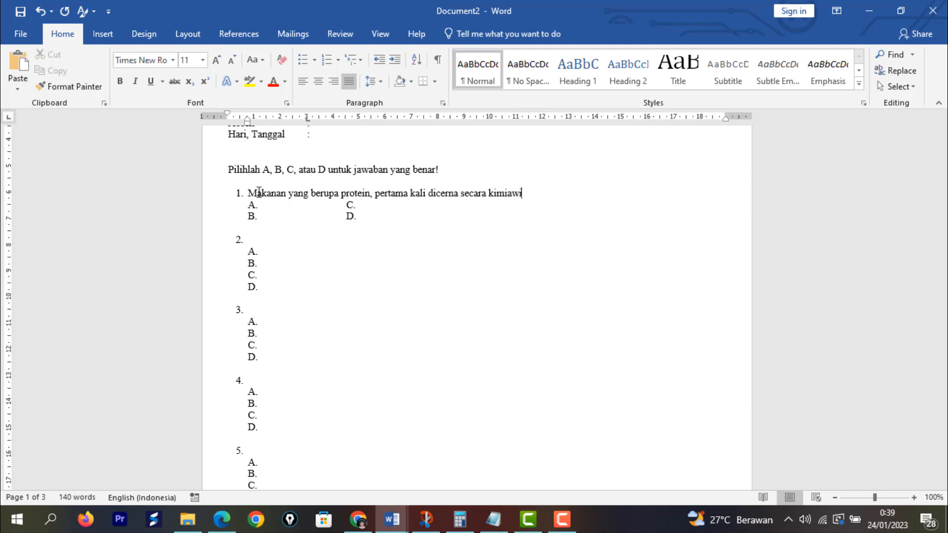
type(" pada organ ")
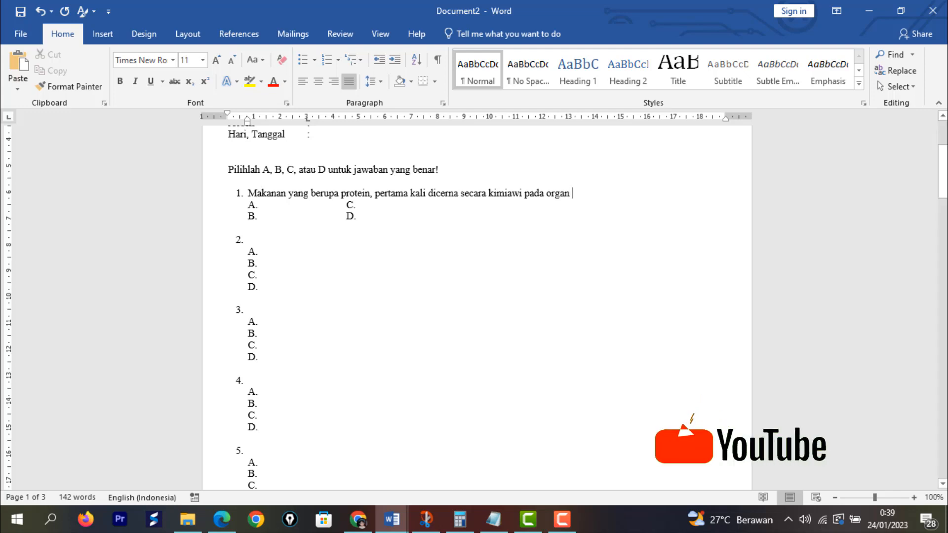
type("... .")
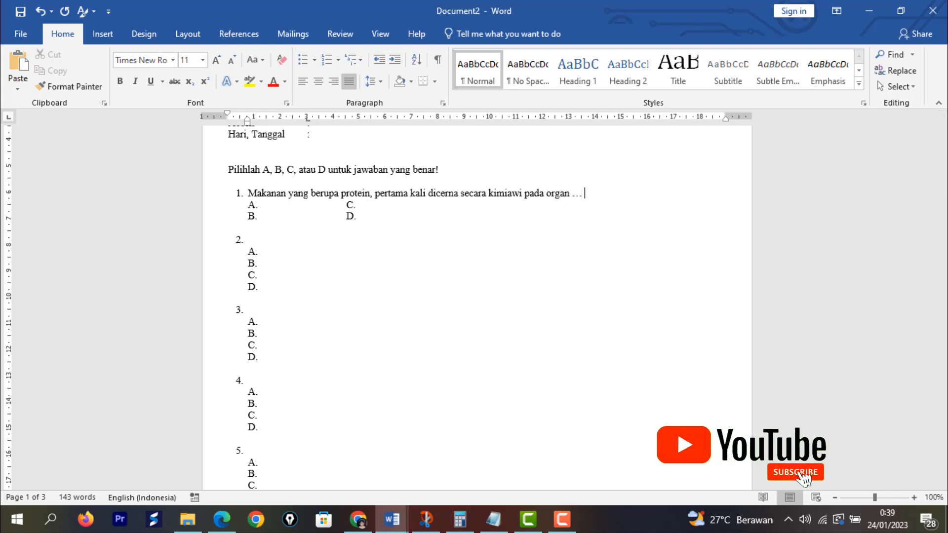
Step: Fill in the answer options of question 1: A mulut, B lambung, C duodenum, D jejunum
left_click(267, 206)
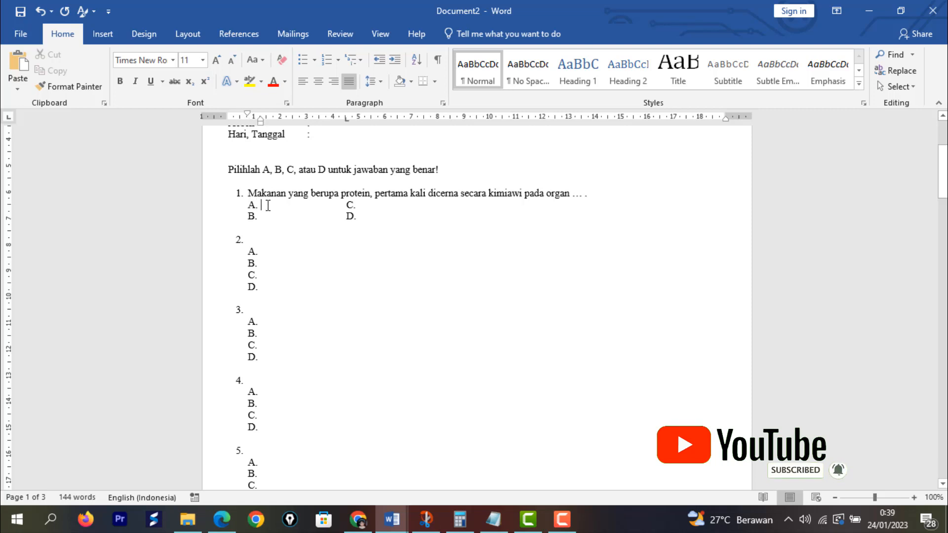
type("mulut")
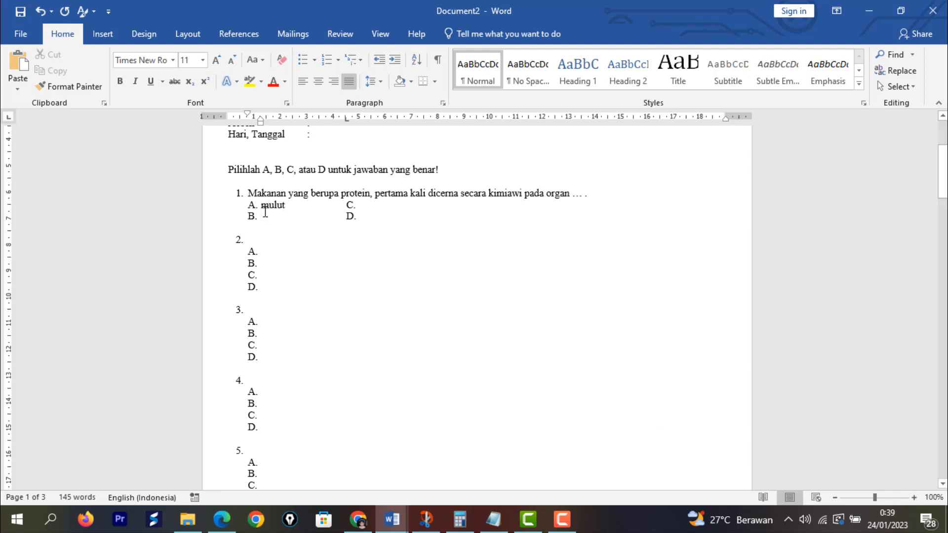
left_click(265, 212)
type("lambung")
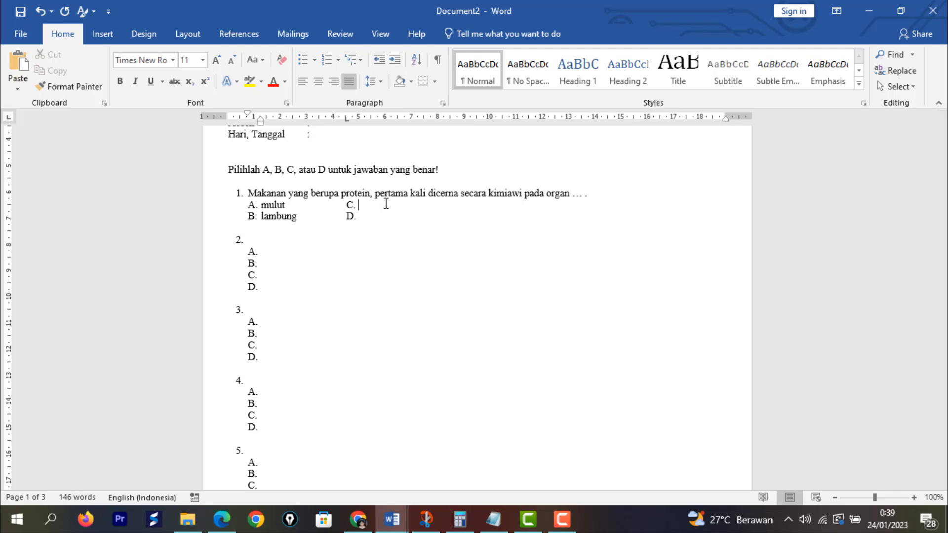
type(" du")
type("o")
type("denum")
type(" jej")
type("unum")
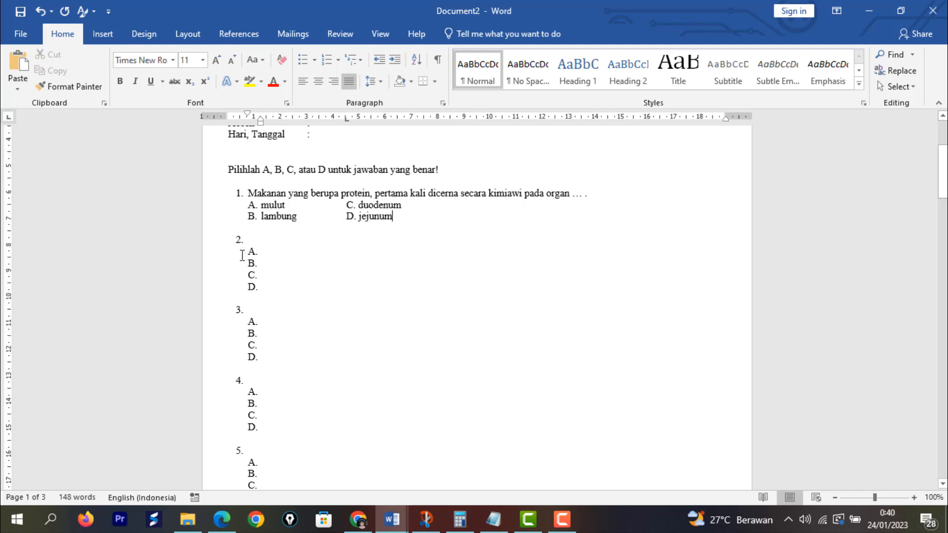
Step: Write question 2 as "Zat makanan yang sarinya diserap masuk ke dalam sistem peredaran darah adalah … ."
left_click(253, 241)
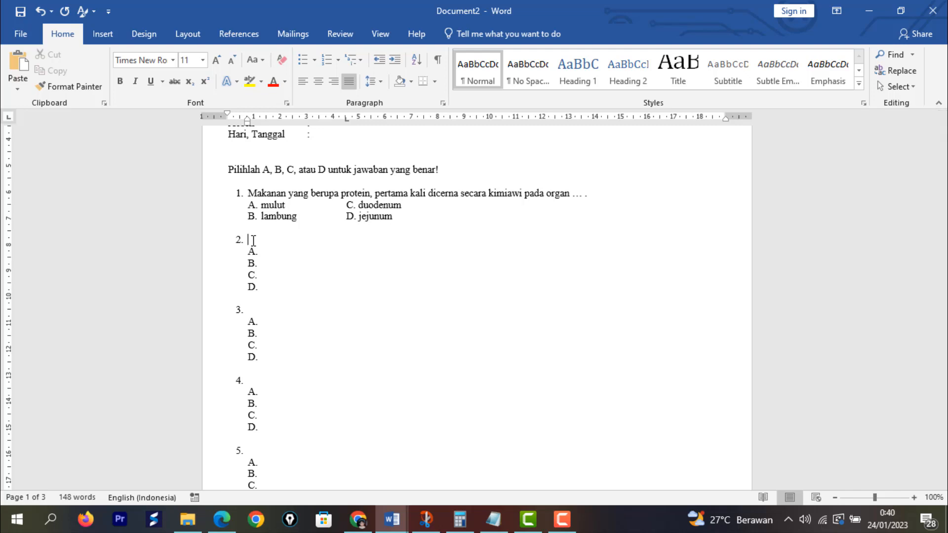
type("Zat makanan yang sarinya")
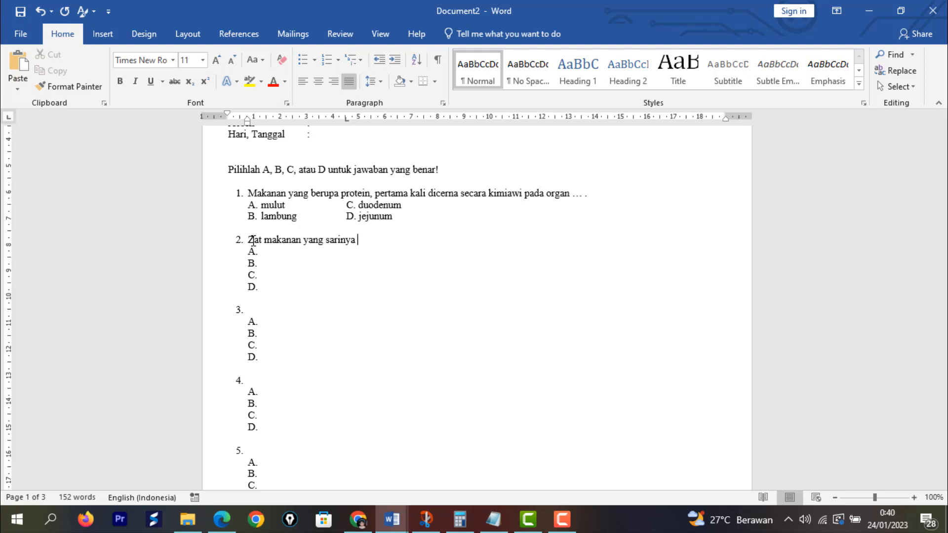
type(" di se")
key("BackSpace")
key("BackSpace")
type("serap masuk ke ")
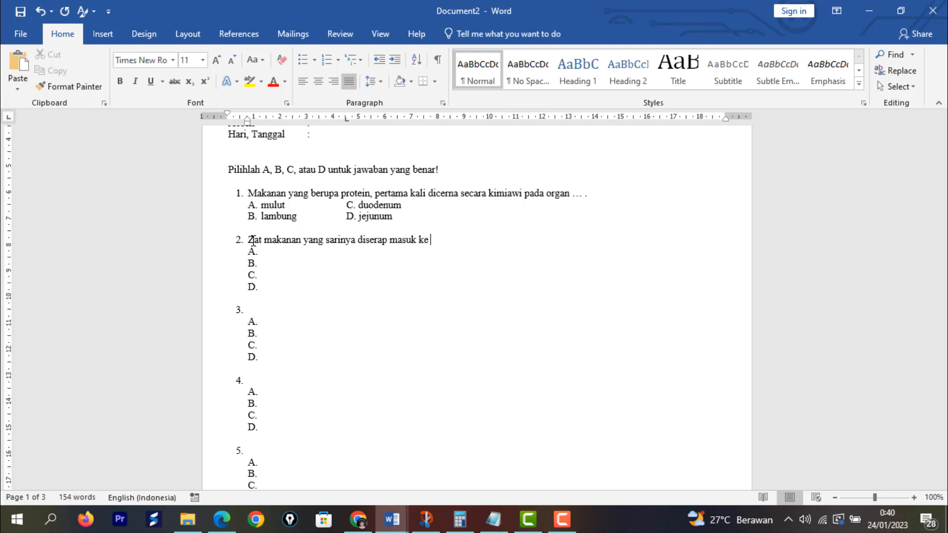
type("dalam sistem peredara")
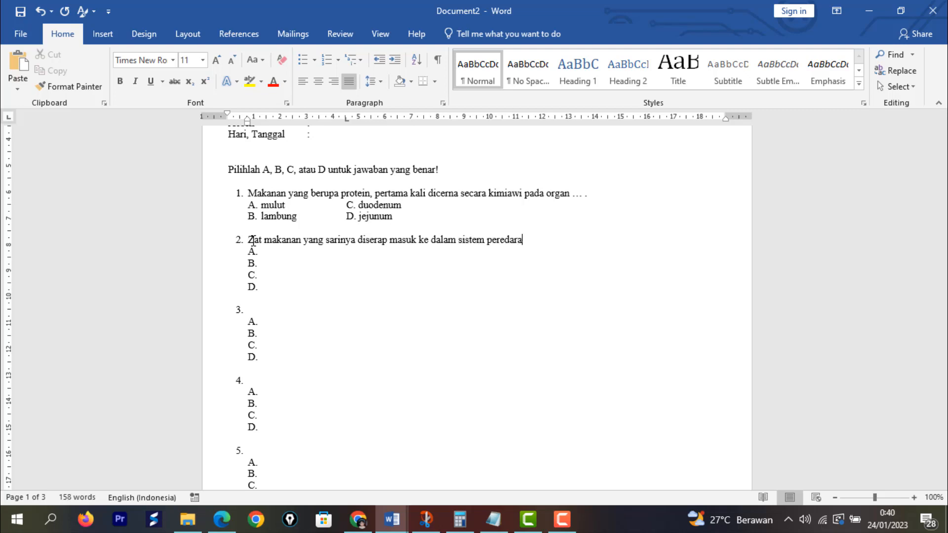
type("n darah adalah … ... .")
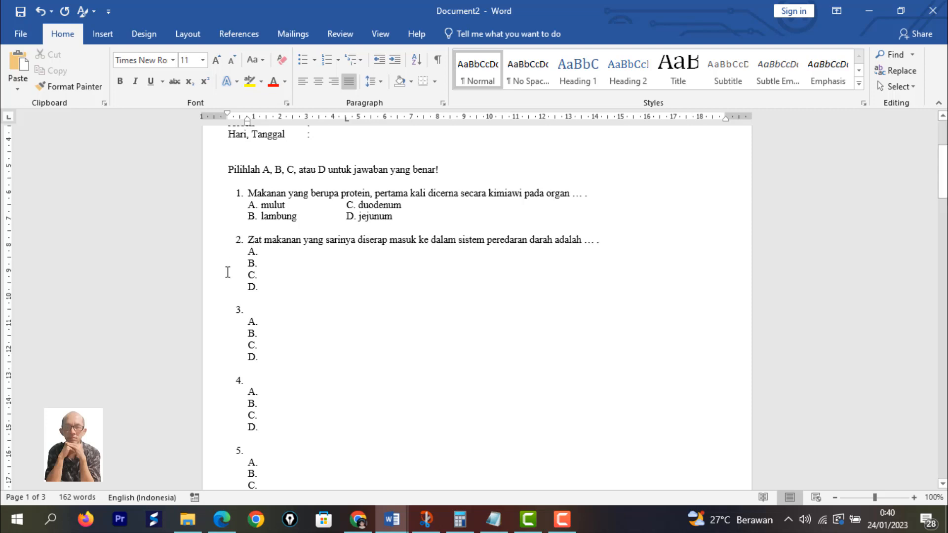
Step: Fill in question 2's options: A lemak dan karbohidrat, B karbohidrat dan protein, C protein dan lemak, D lemak, karbohidrat, dan protein
left_click(269, 252)
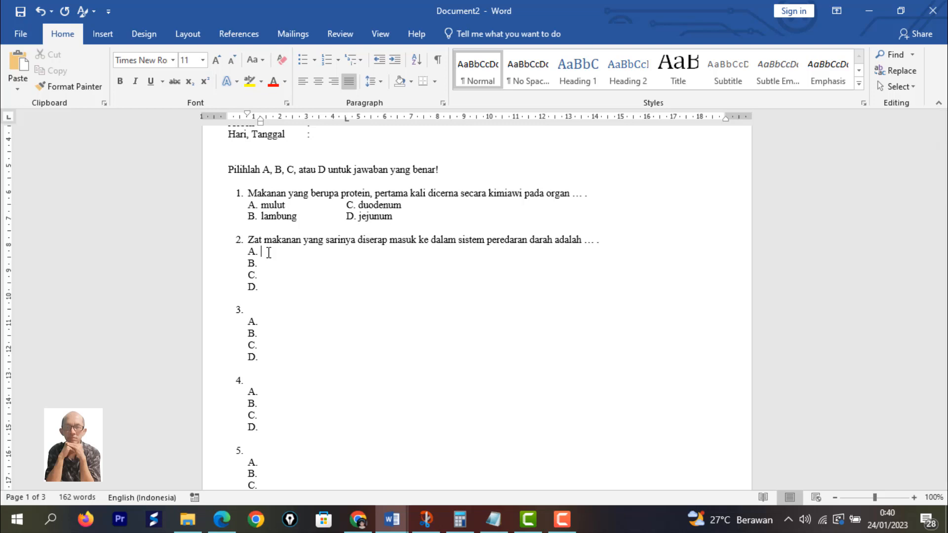
type("lemak dan karbohidrat")
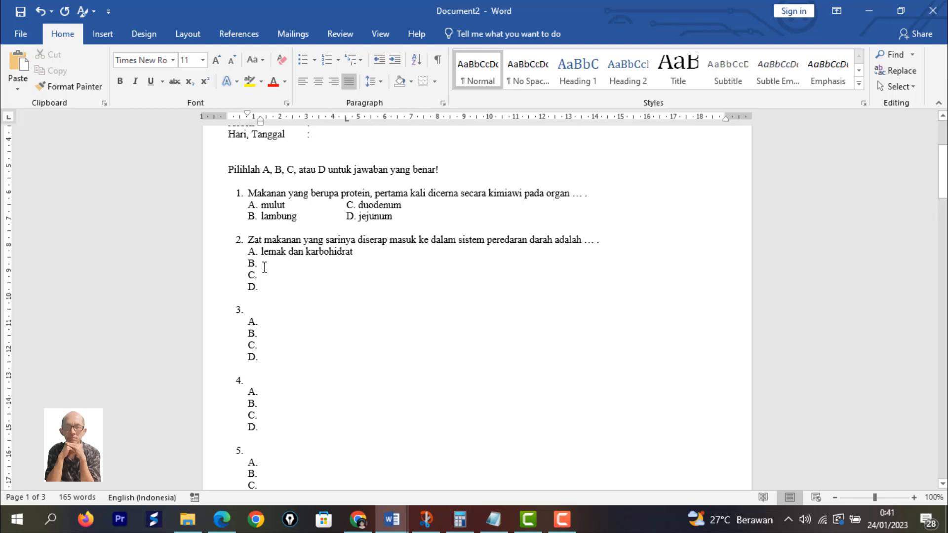
type("karb")
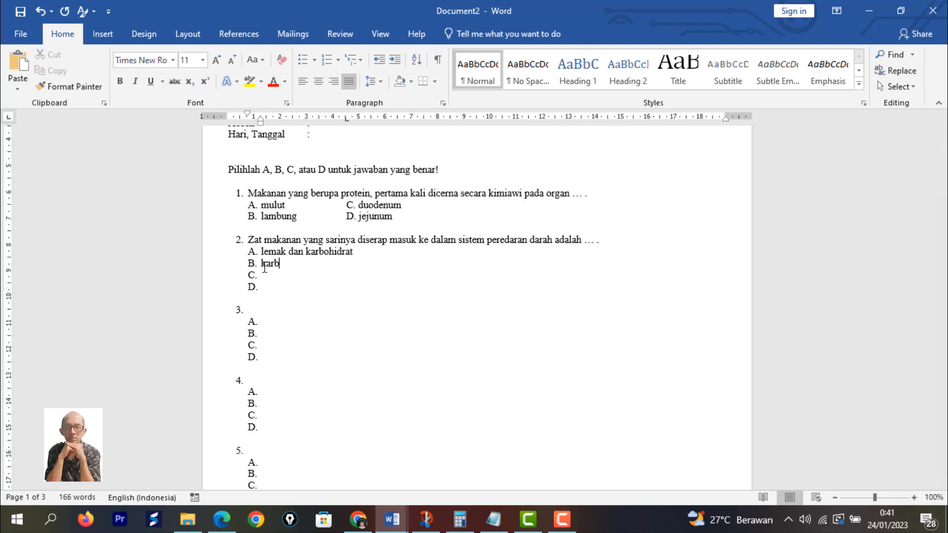
type("ohidrat dan protein")
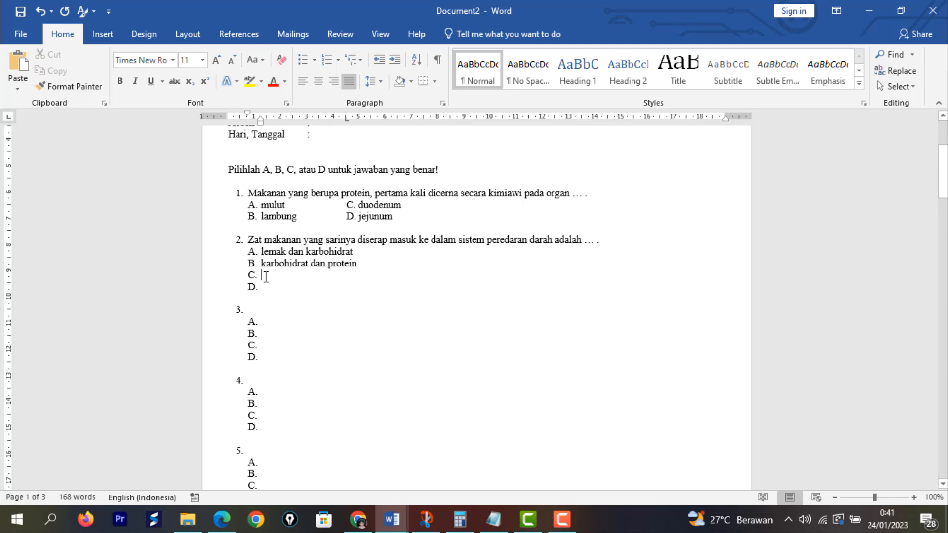
type("pro")
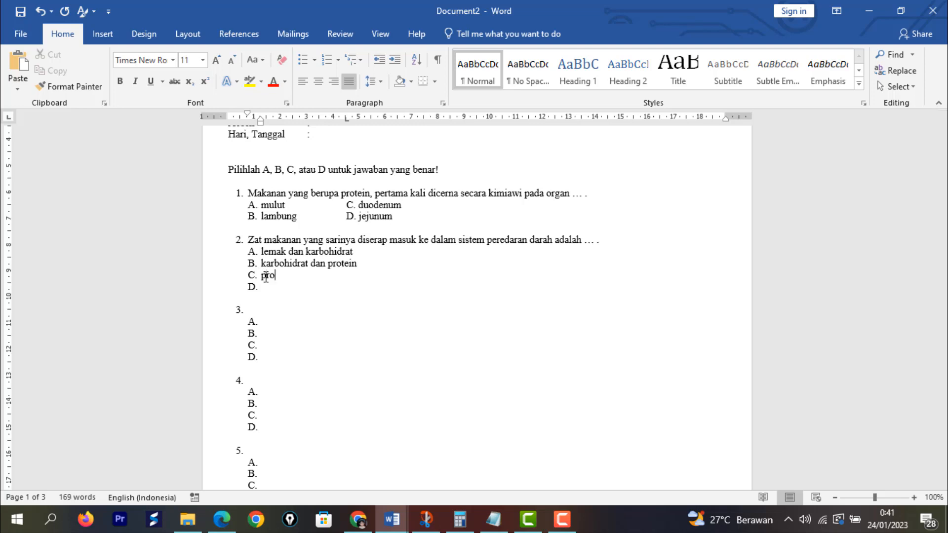
type("tein danlemak")
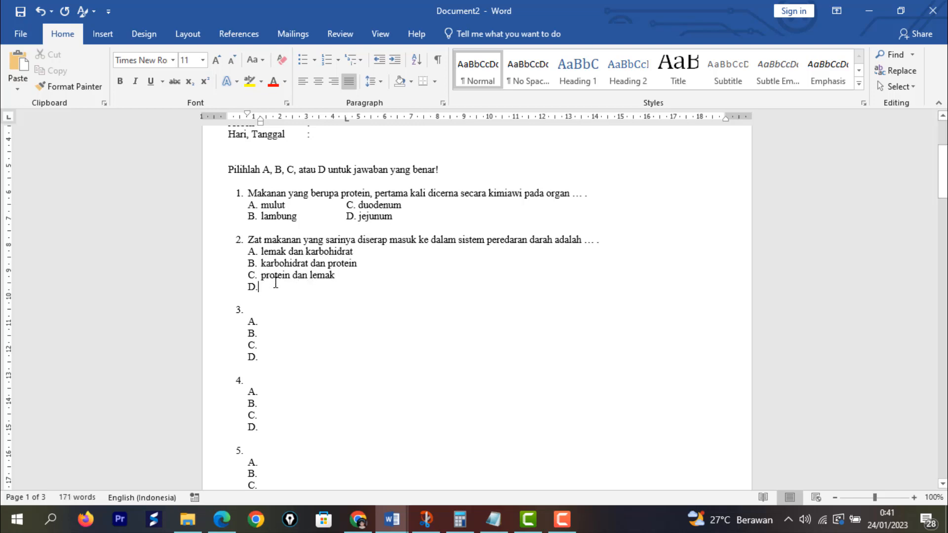
type(" l")
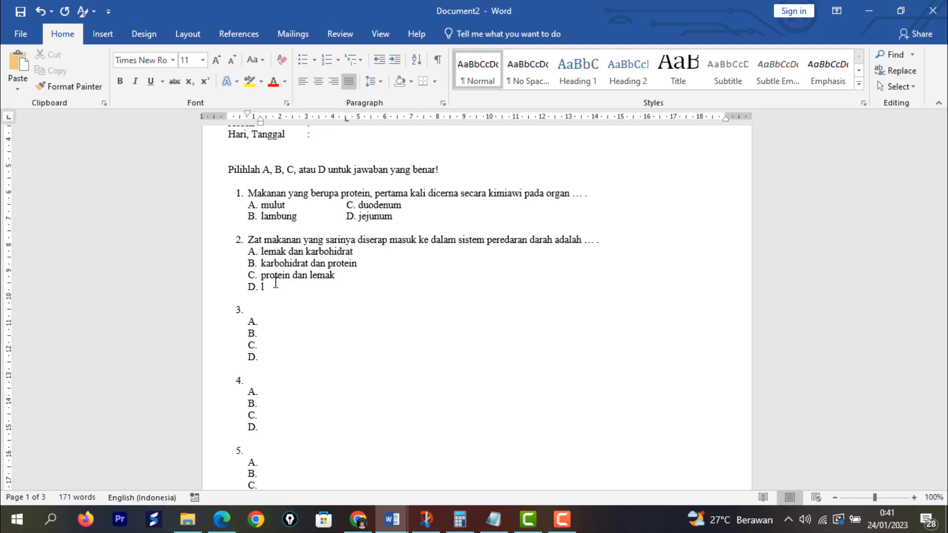
type("emak")
key("BackSpace")
type(", karbohidrat, dan protein")
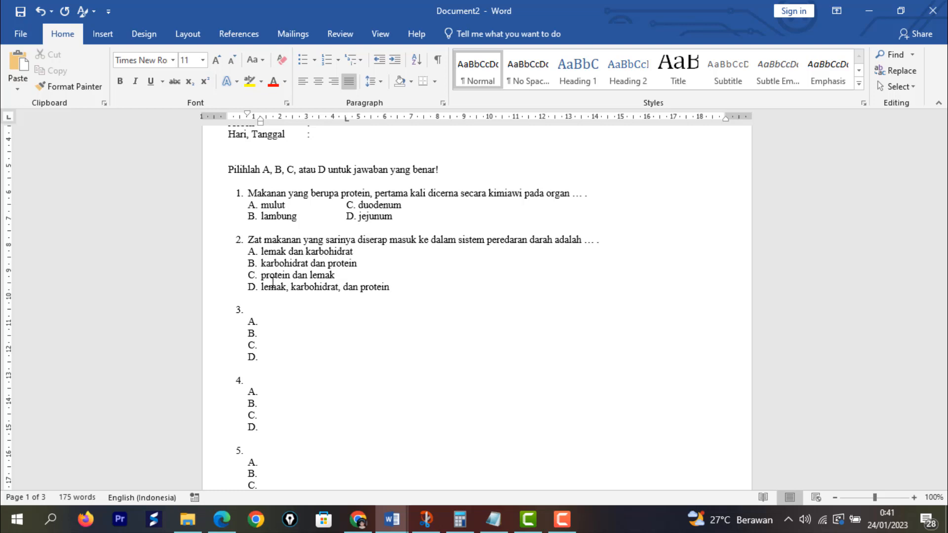
Step: Write question 3 as "Zat kimia yang disekresikan untuk membantu mencerna lemak pada sistem pencernaan manusia adalah … ."
left_click(257, 310)
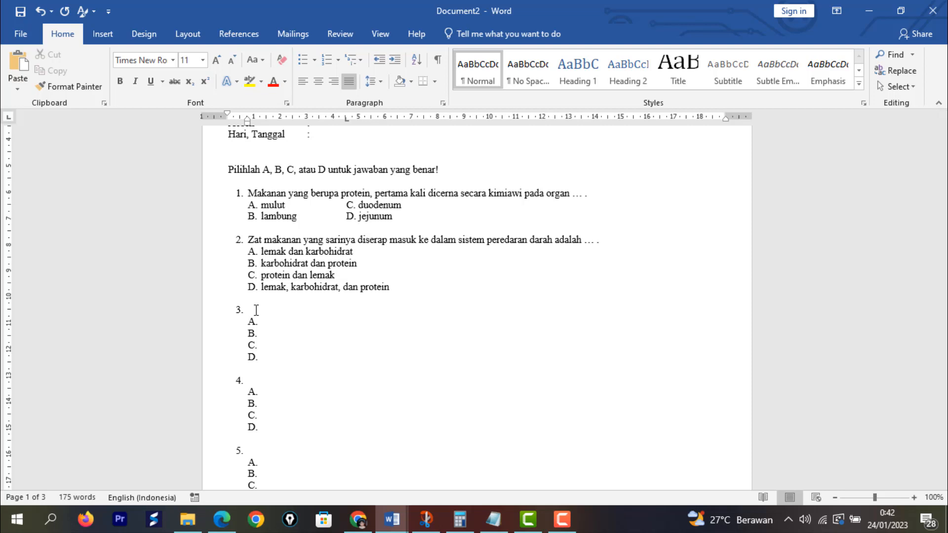
type("Zat kimia yang disekresikan ")
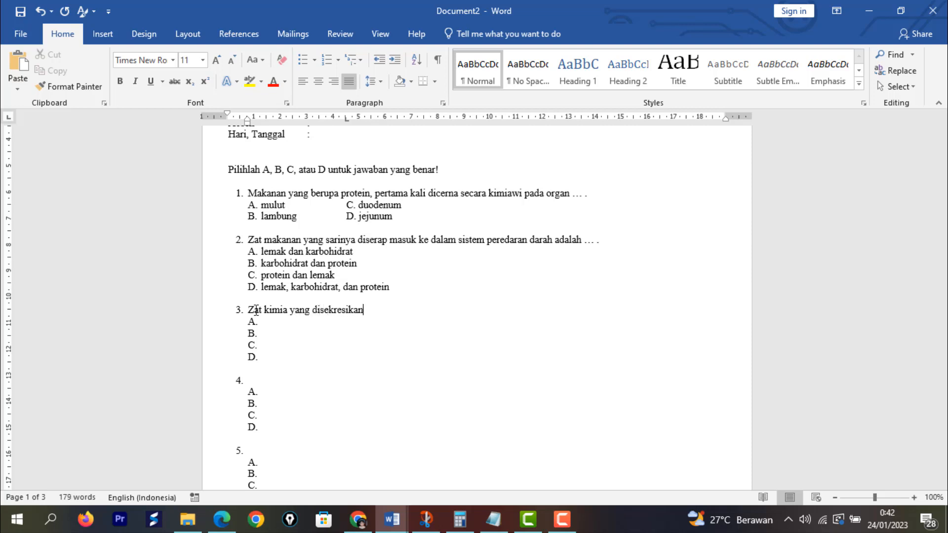
type("untuk membantu")
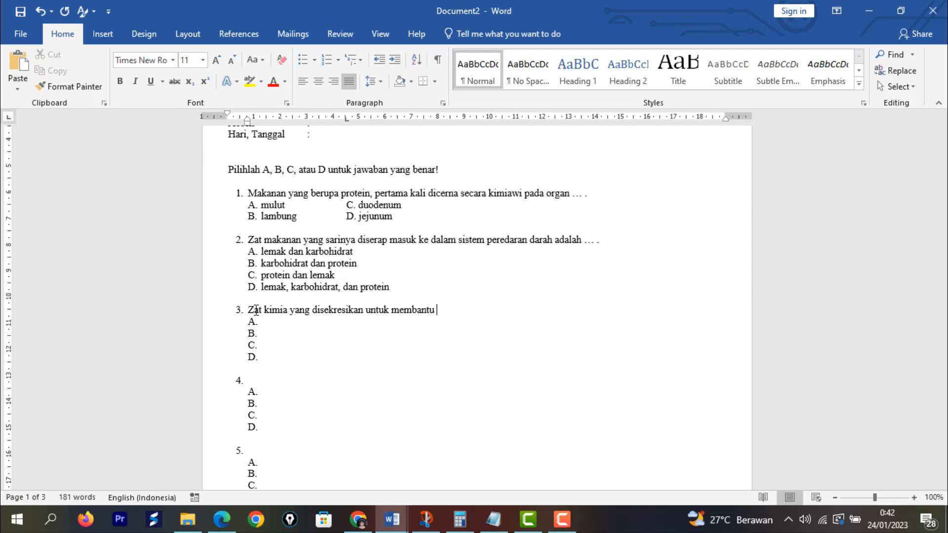
type(" mencerna lemak pada")
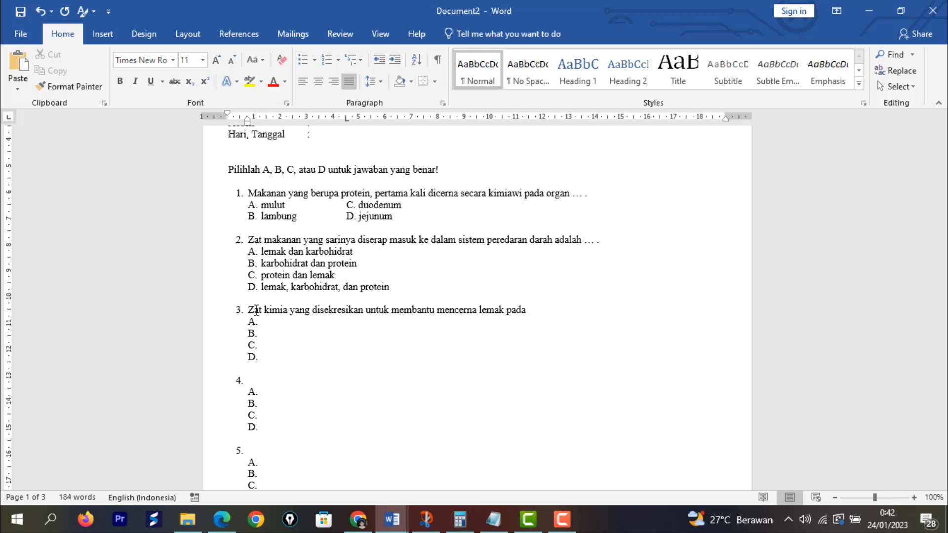
type(" sistem pencernaan manusia a")
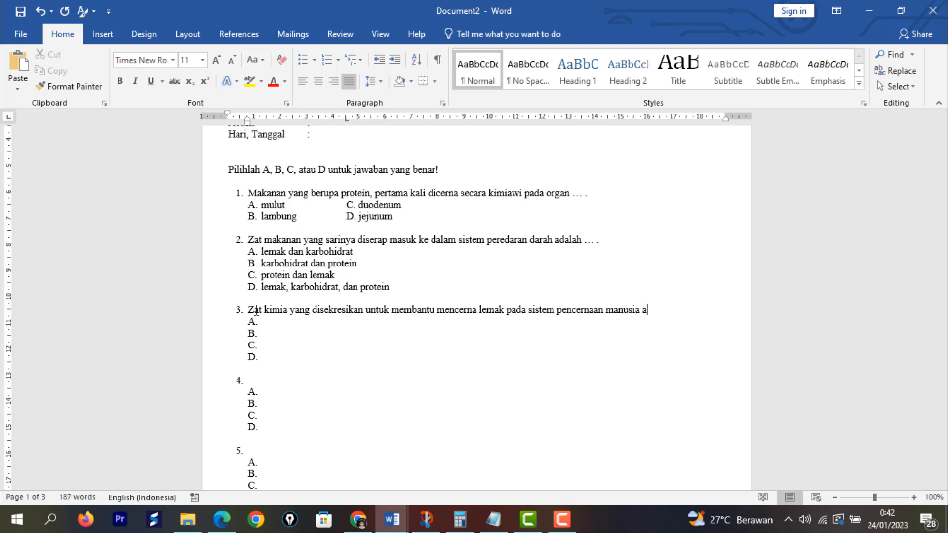
type("dalah … ... .")
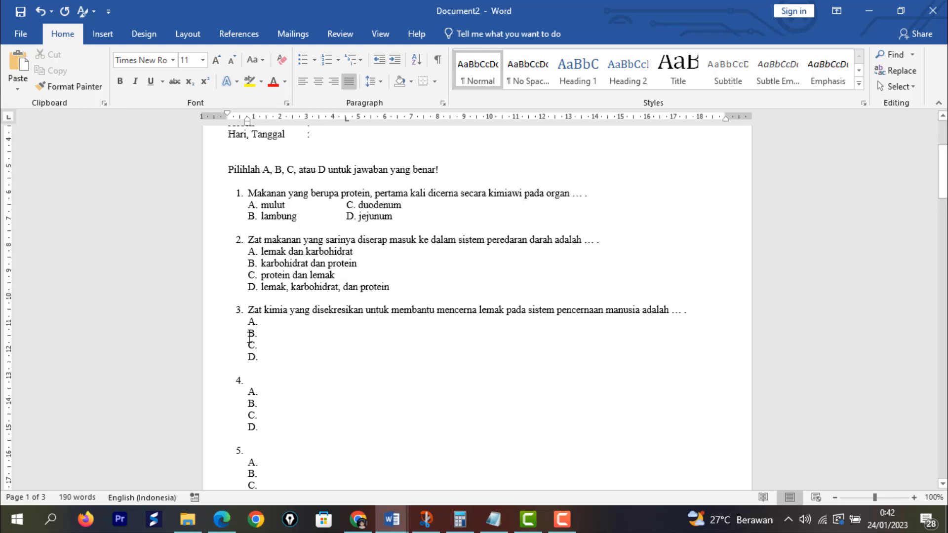
Step: Fill in question 3's options in two aligned columns: A empedu, B hati, C lambung, D usus halus, and delete the leftover empty C and D lines
left_click(280, 317)
type("empedu")
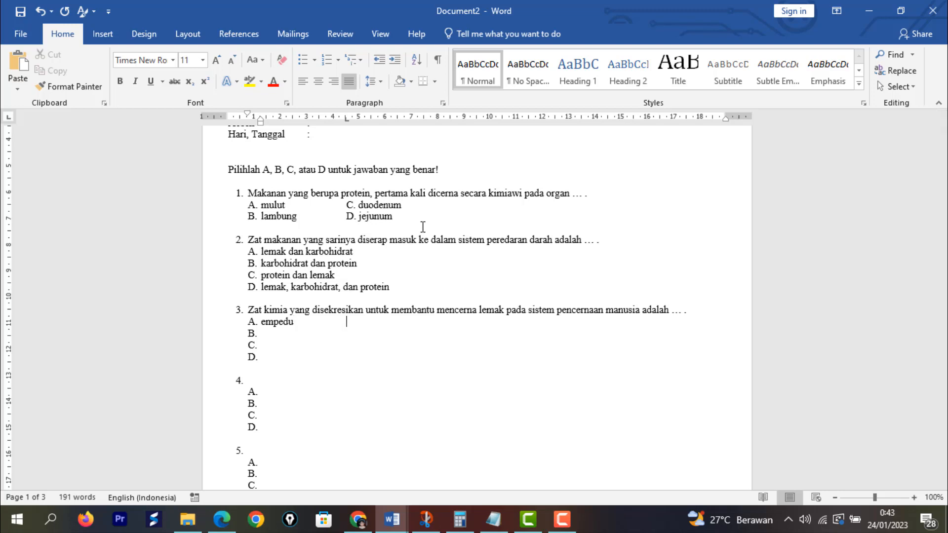
type("C. lambung B. ")
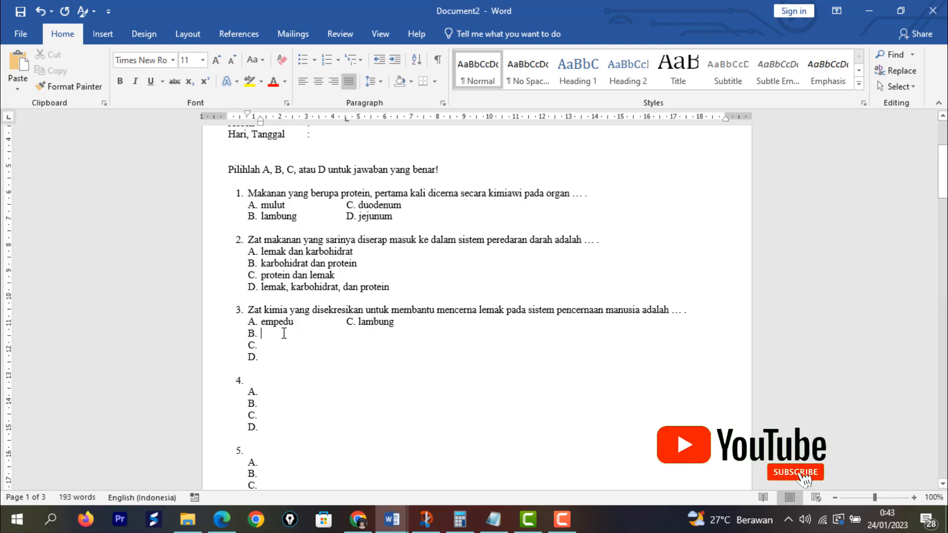
type("h")
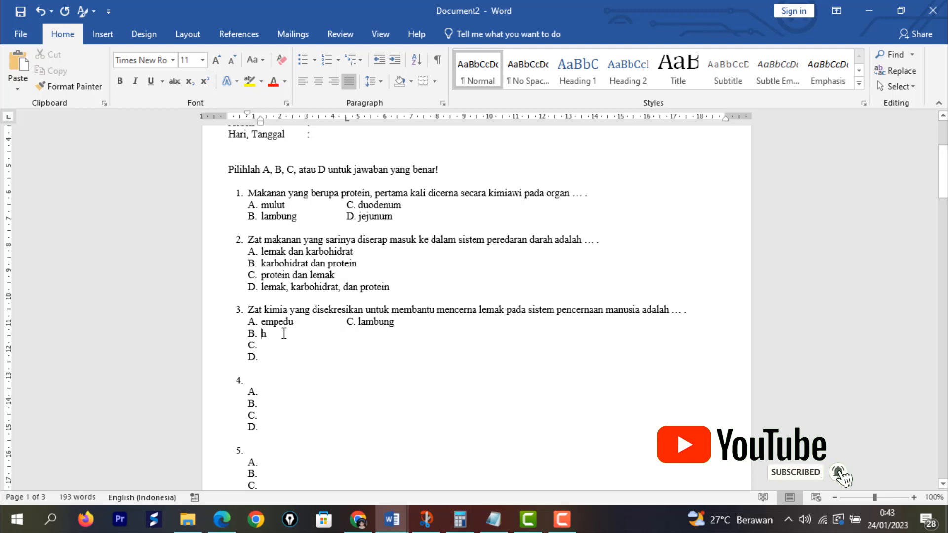
type("ati")
key("Tab")
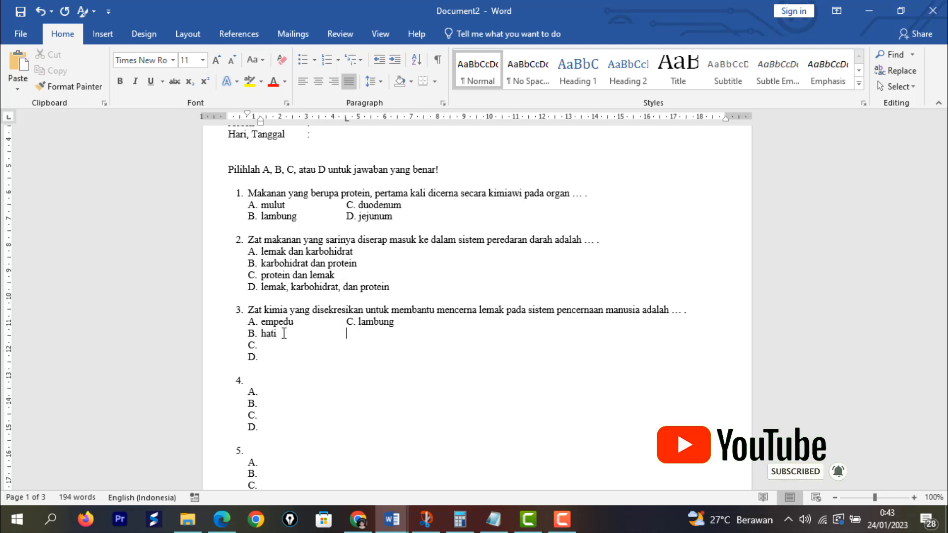
type("D")
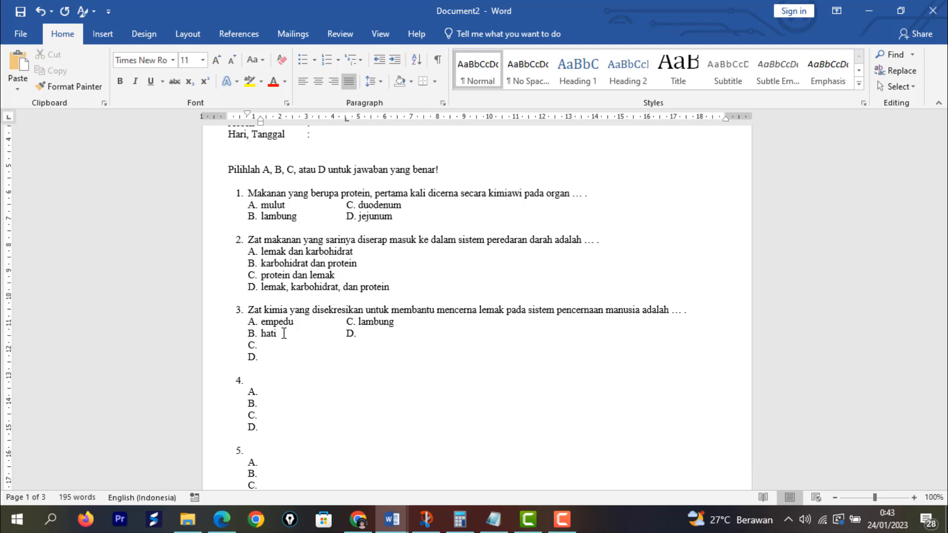
type(". usus halus")
left_click_drag(239, 348, 262, 355)
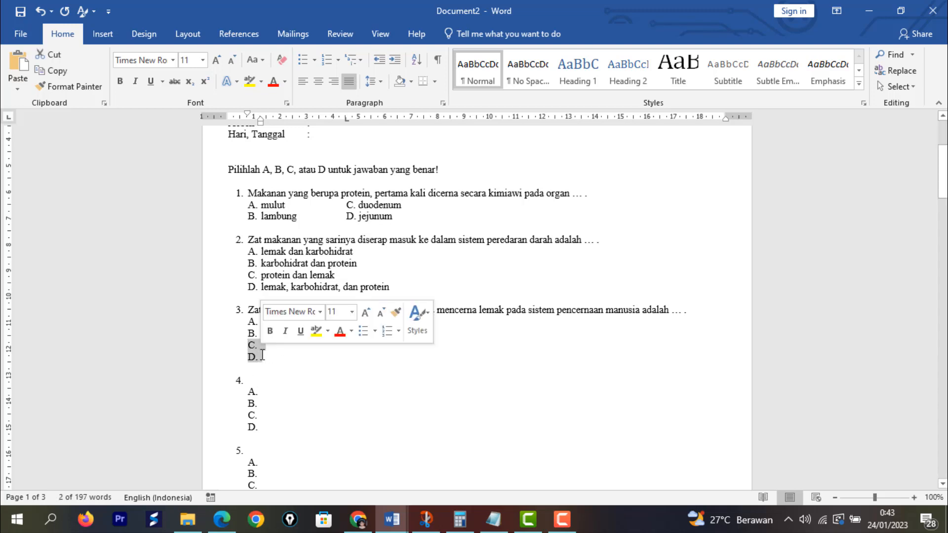
key("BackSpace")
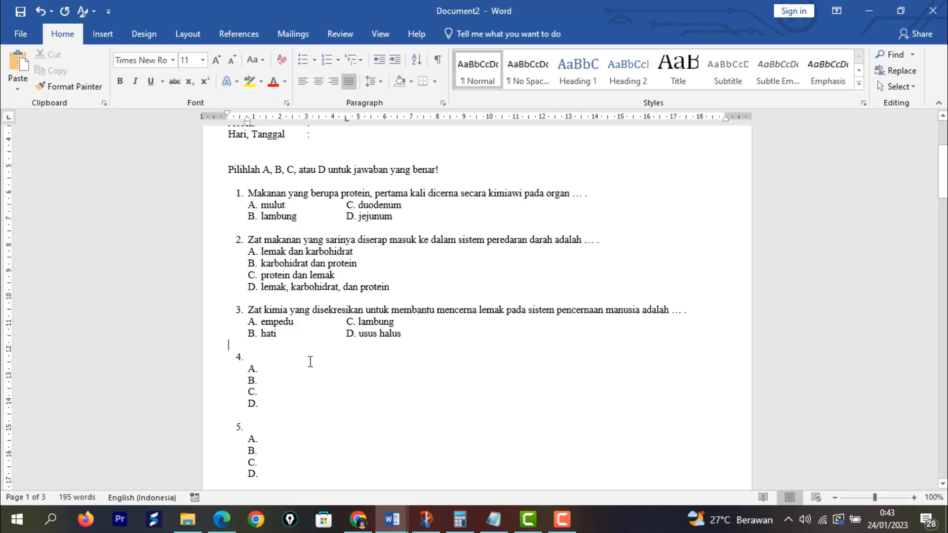
Step: Make the instruction line "Pilihlah A, B, C, atau D untuk jawaban yang benar!" bold
scroll(310, 362, "down", 1)
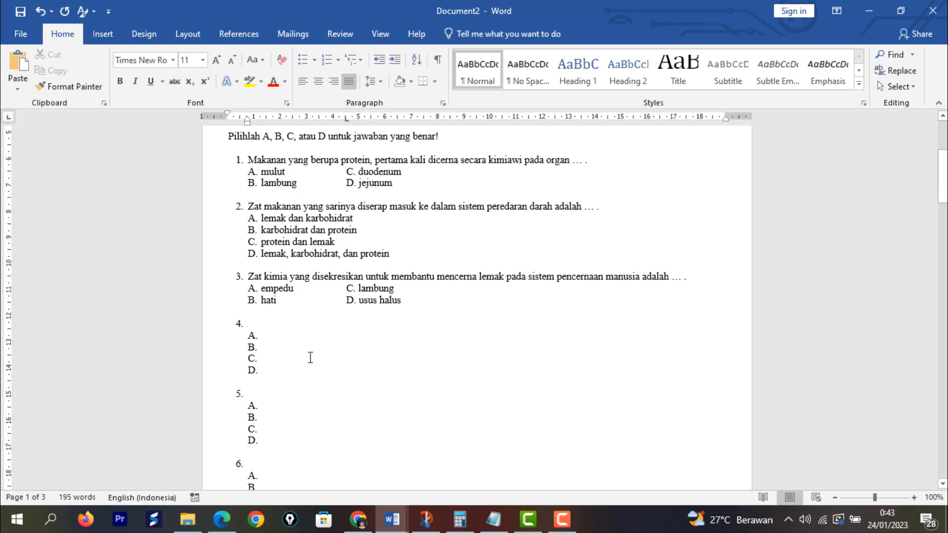
scroll(310, 357, "up", 3)
scroll(261, 246, "down", 2)
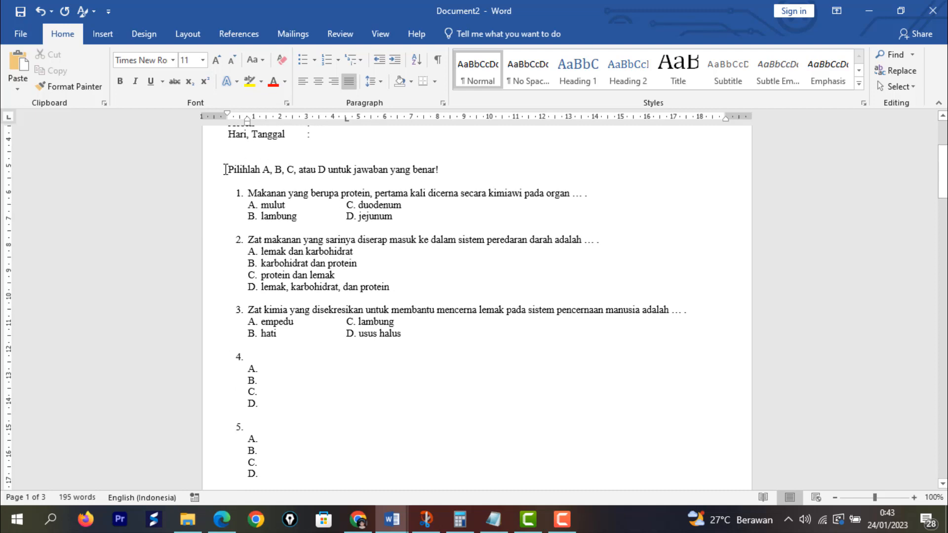
left_click_drag(225, 169, 448, 170)
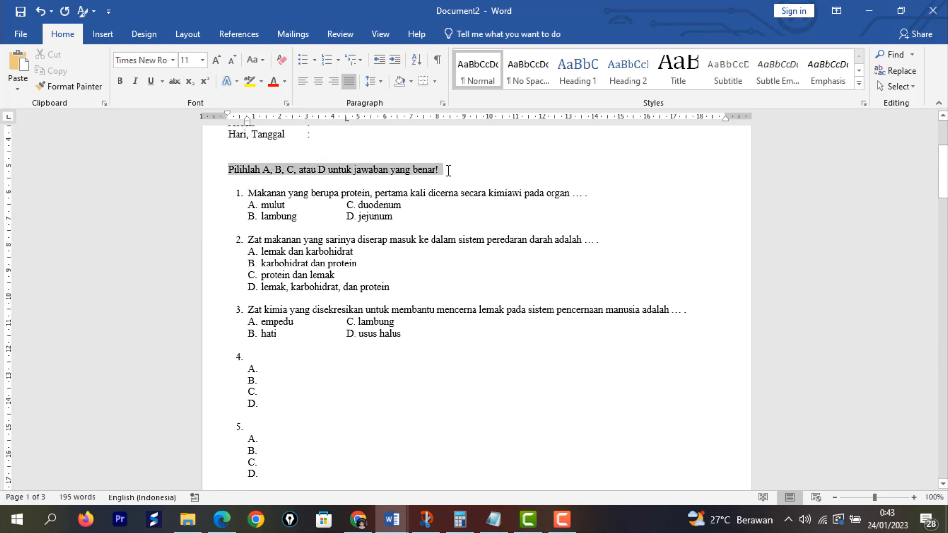
left_click(120, 81)
left_click(493, 159)
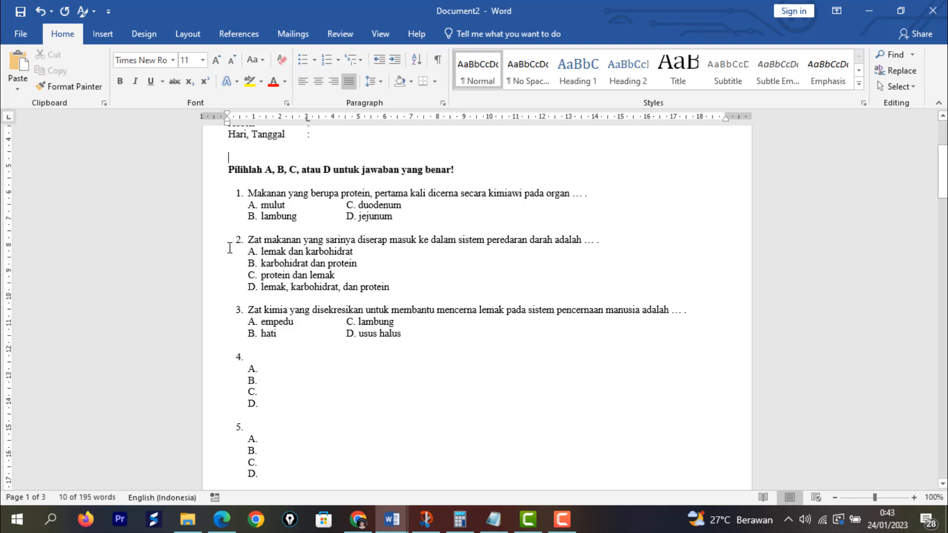
Step: Arrange all the questions from number 1 to number 20 in two columns
left_click_drag(234, 193, 272, 271)
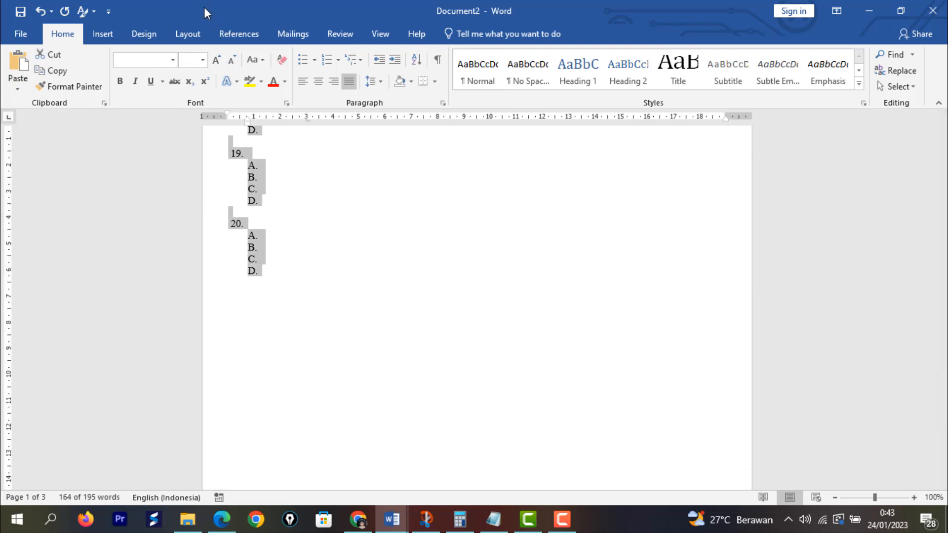
left_click(187, 34)
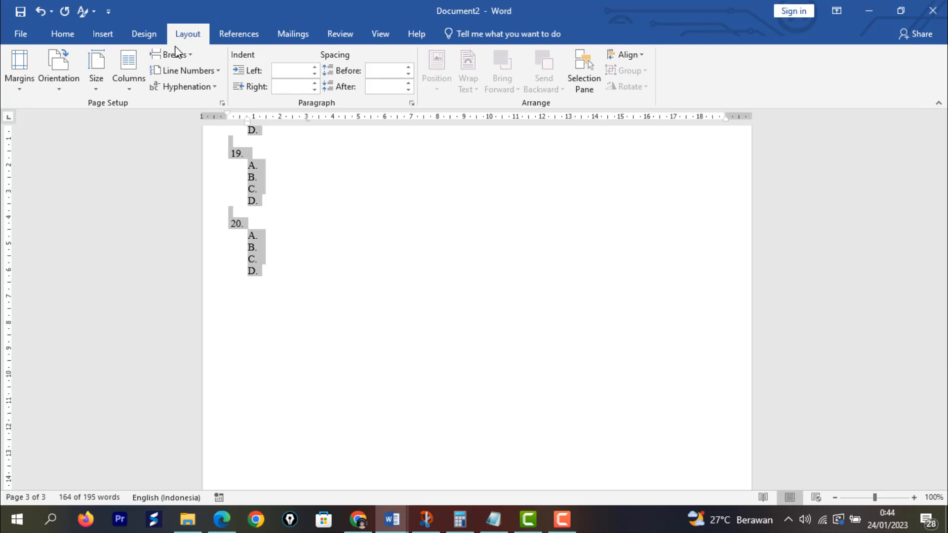
left_click(129, 90)
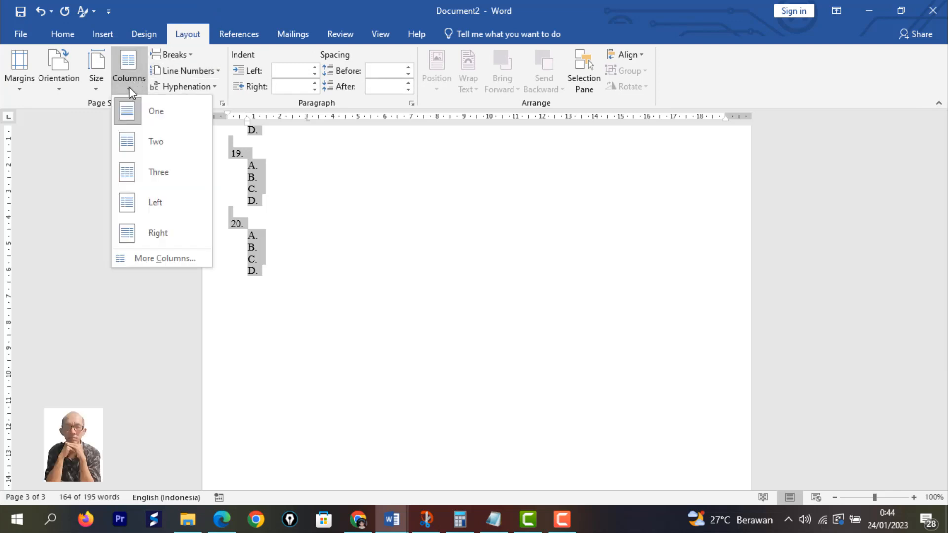
left_click(155, 143)
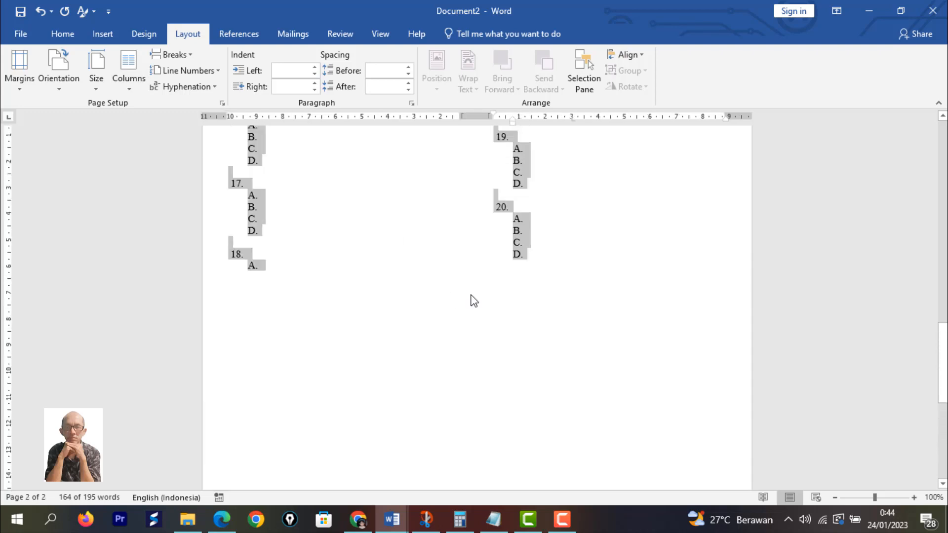
Step: Examine the two-column layout of the questions across the exam paper, from the heading to the last numbers
scroll(471, 291, "up", 10)
left_click(464, 264)
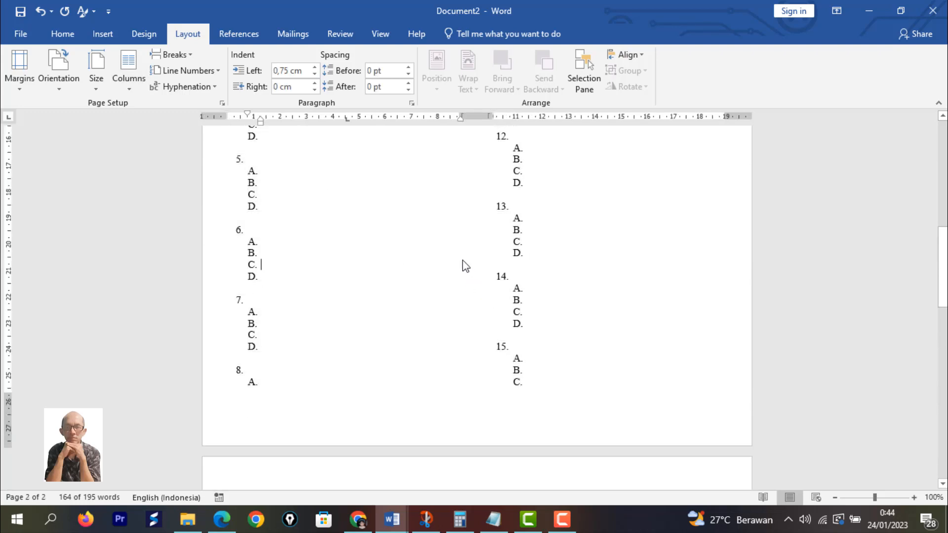
scroll(464, 256, "up", 3)
scroll(466, 245, "up", 8)
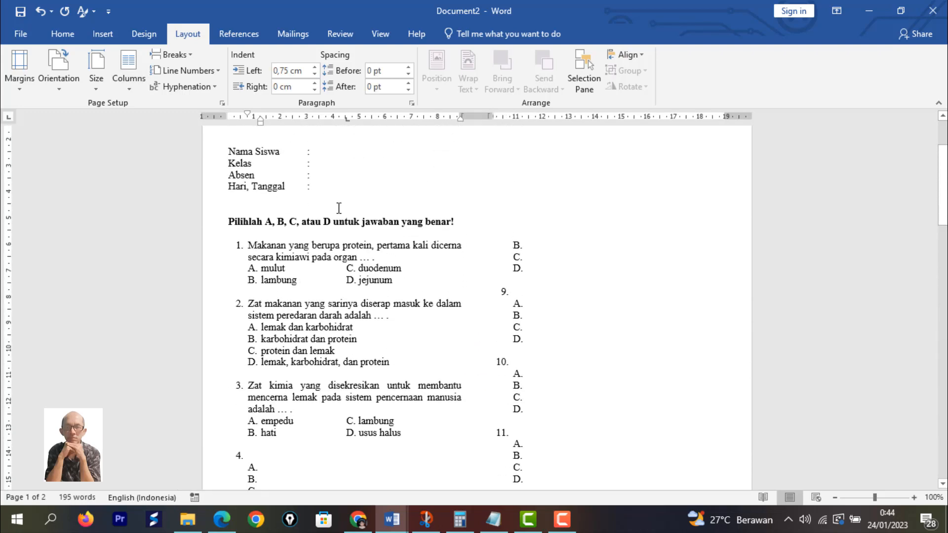
scroll(339, 208, "up", 2)
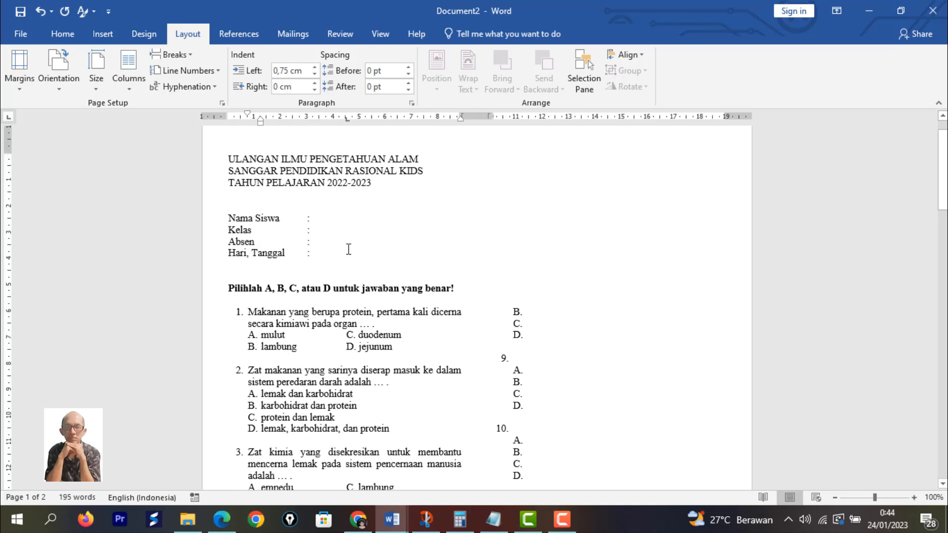
scroll(371, 272, "down", 3)
scroll(372, 277, "down", 7)
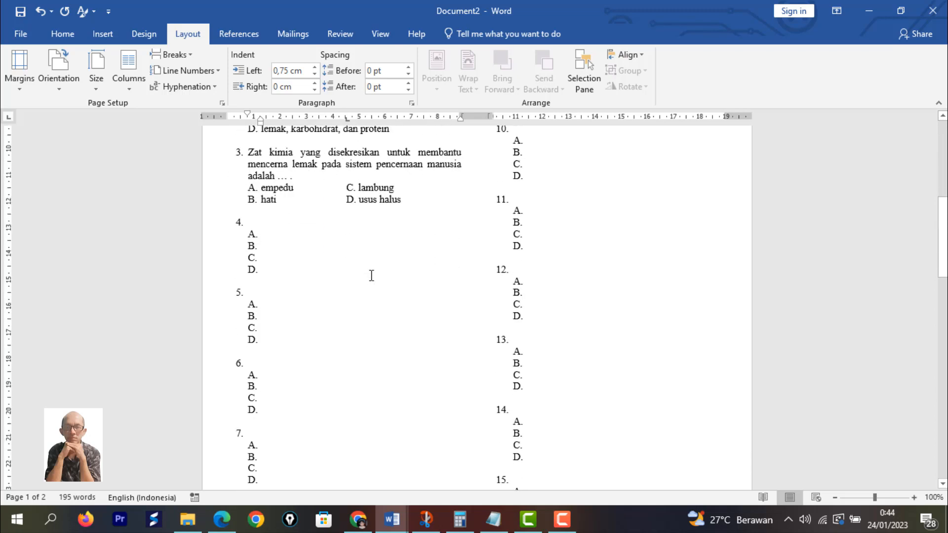
scroll(372, 275, "up", 3)
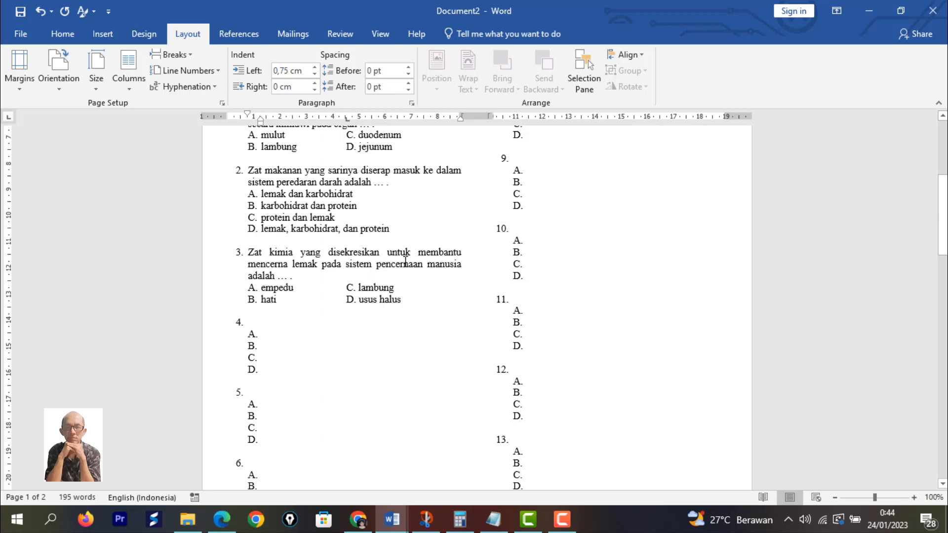
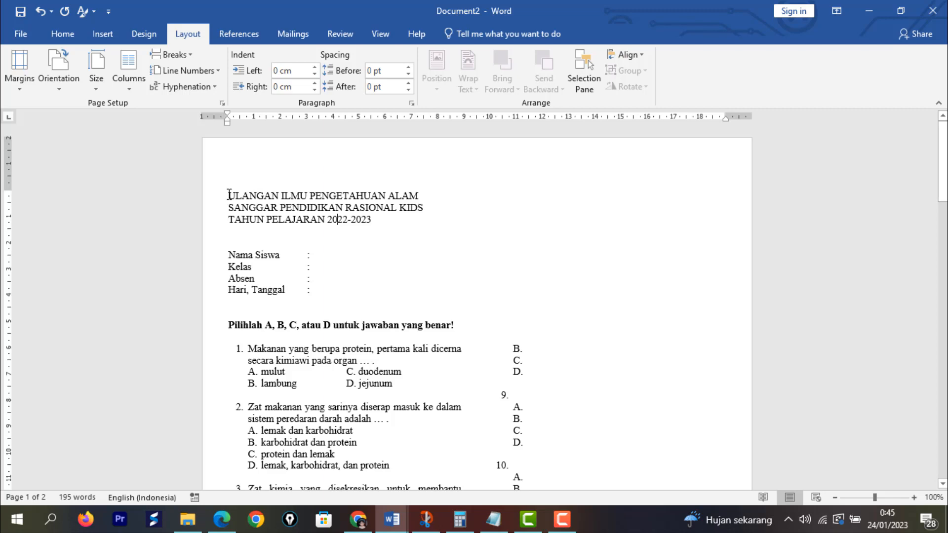
Step: Centre the three-line exam title and increase its font size to 16
left_click_drag(229, 195, 377, 218)
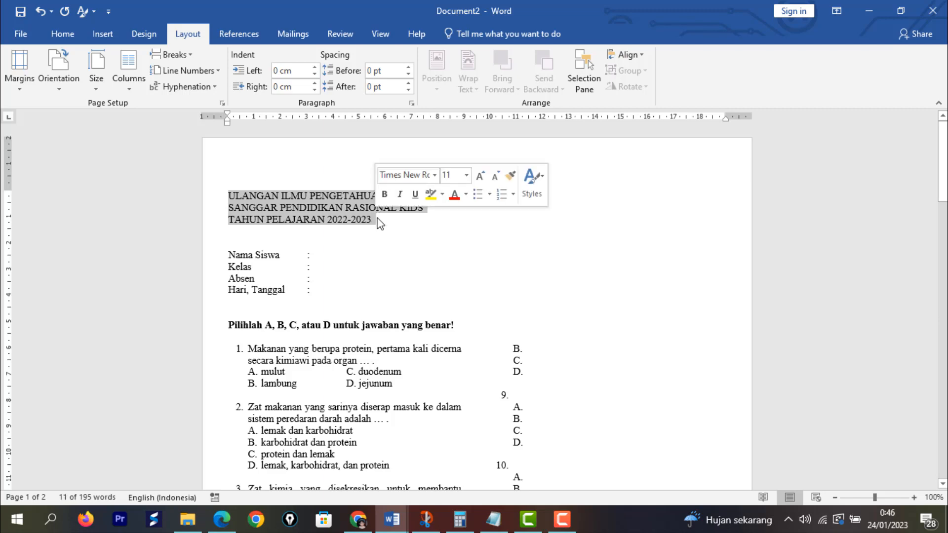
left_click(62, 35)
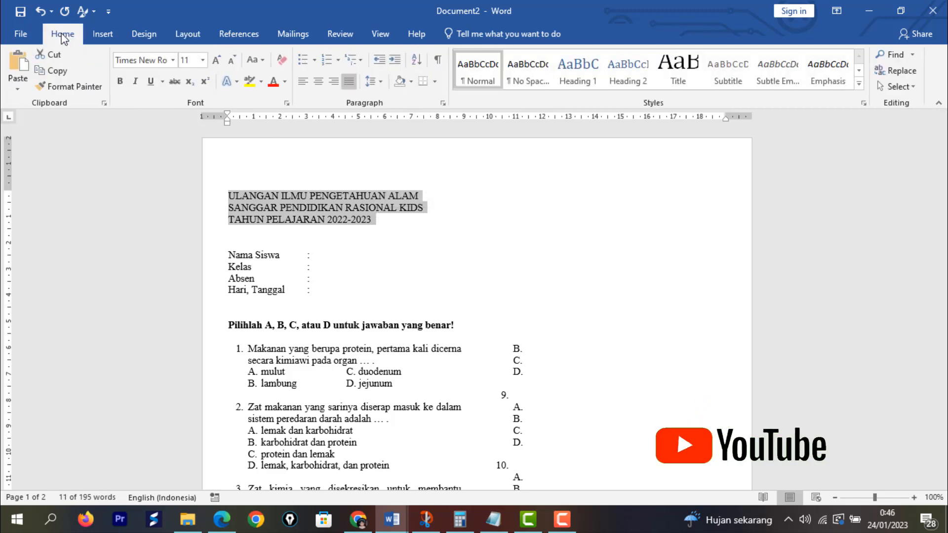
left_click(318, 87)
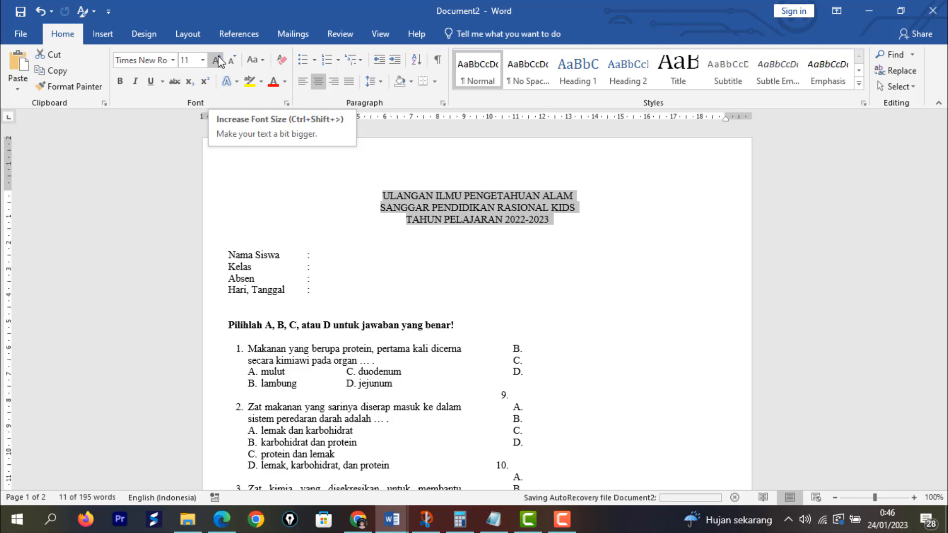
left_click(203, 61)
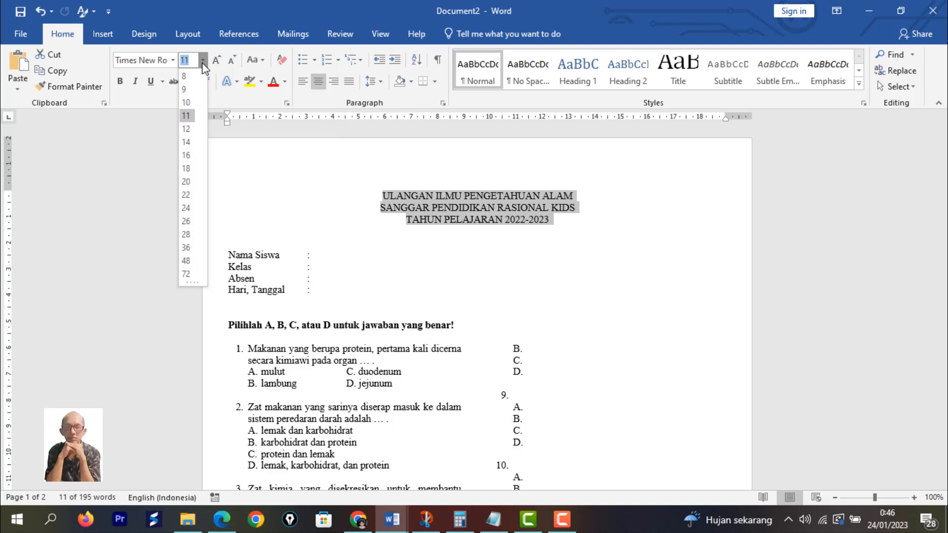
left_click(203, 61)
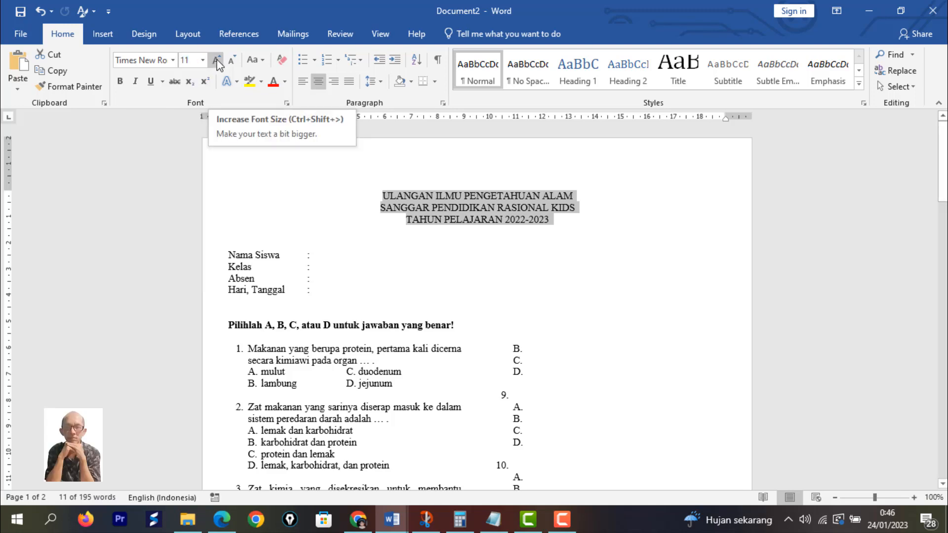
left_click(217, 62)
left_click(217, 62)
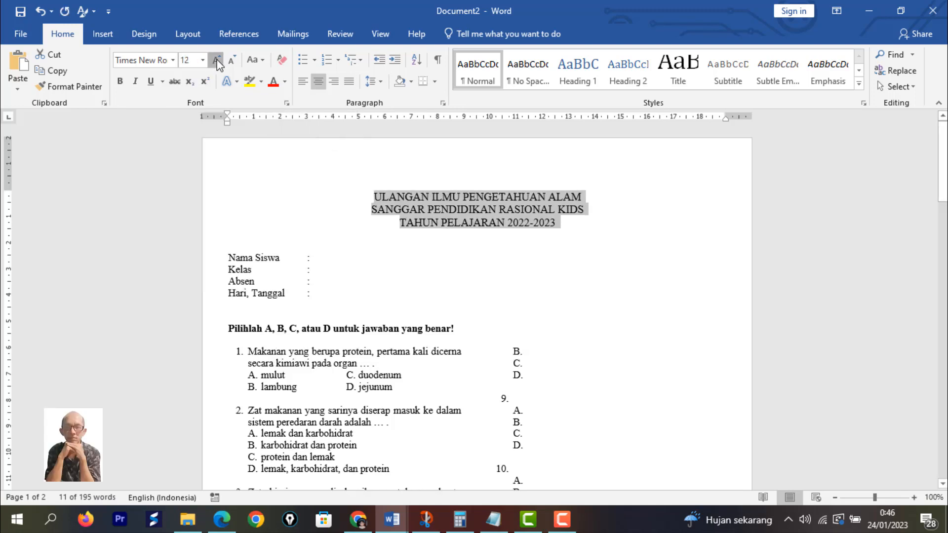
left_click(217, 61)
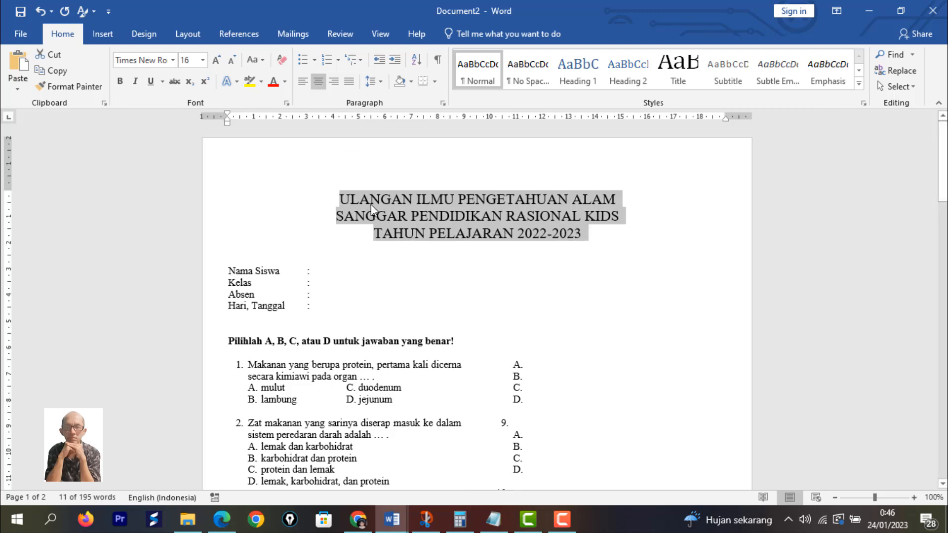
Step: Make the three-line exam title bold and reduce its font size to 14
left_click(383, 234)
left_click_drag(336, 199, 588, 236)
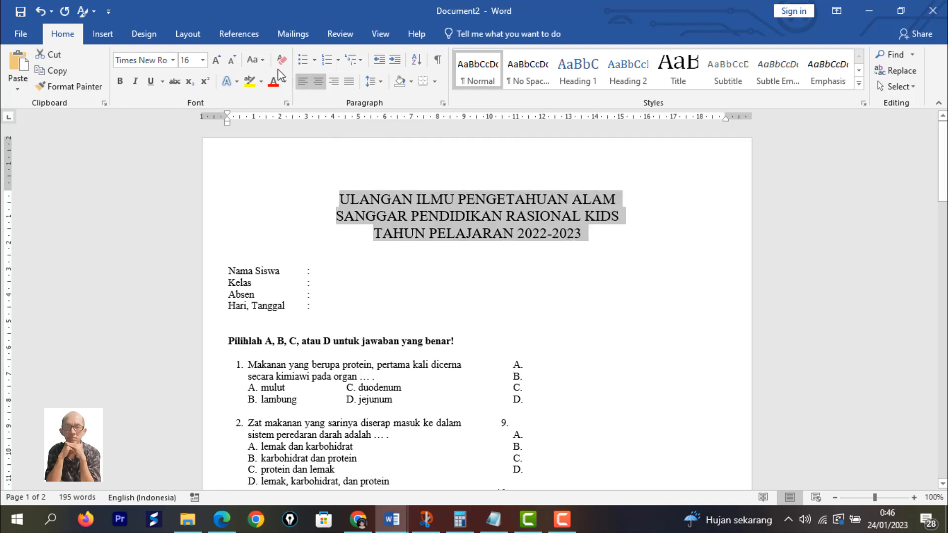
left_click(125, 81)
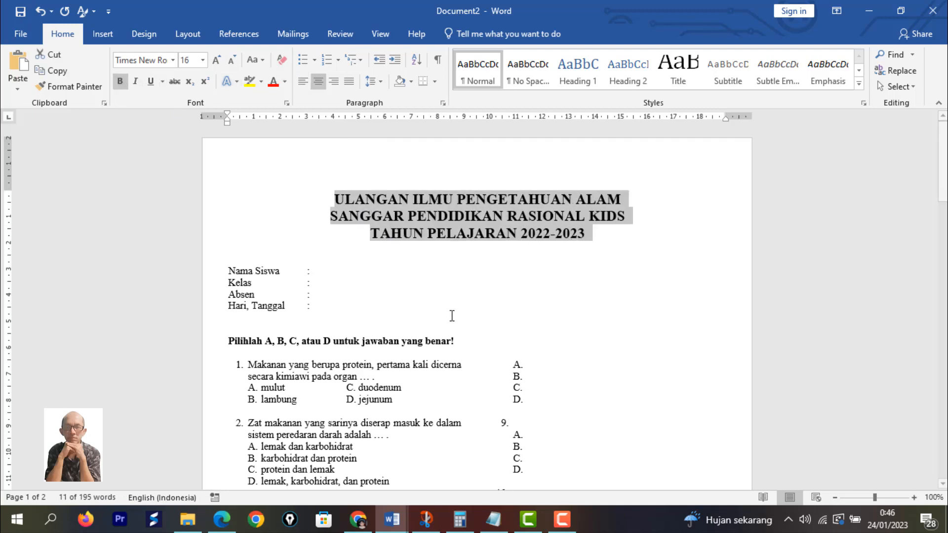
left_click(232, 63)
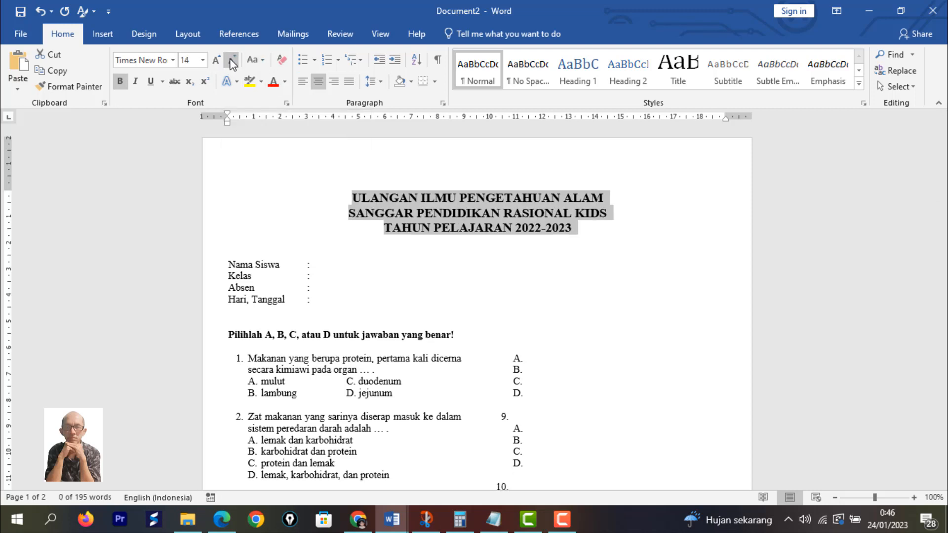
left_click(432, 258)
Step: Draw a straight horizontal line about 18.84 cm long across the page, directly beneath the three-line exam title
scroll(433, 255, "down", 1)
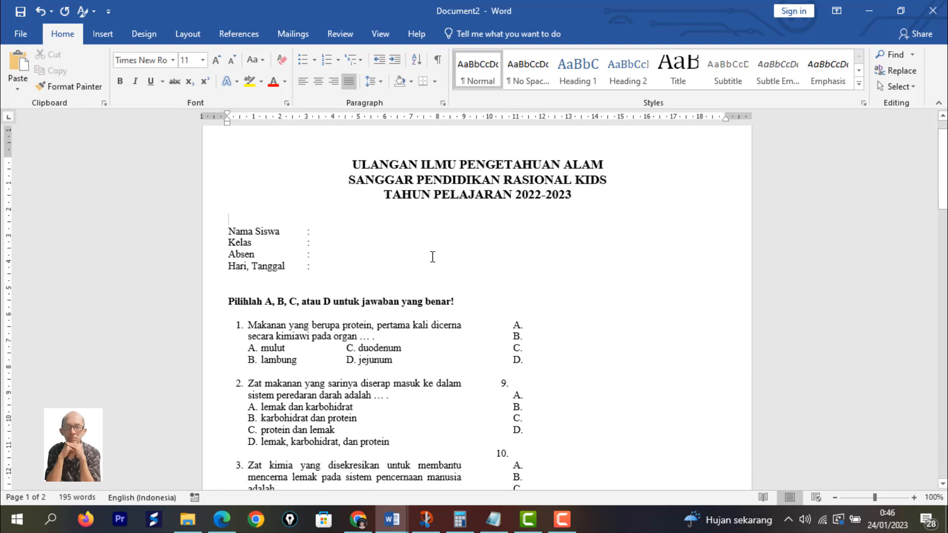
scroll(434, 254, "up", 1)
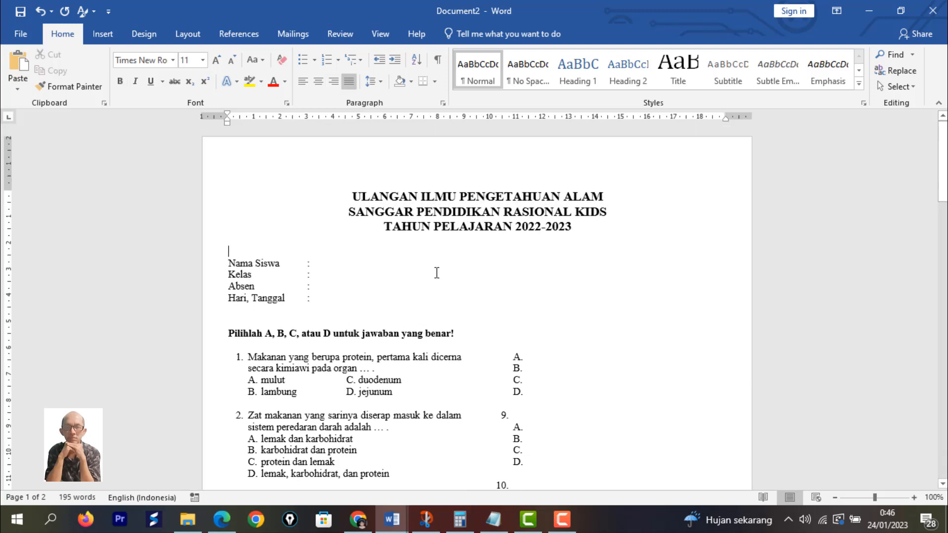
left_click(103, 35)
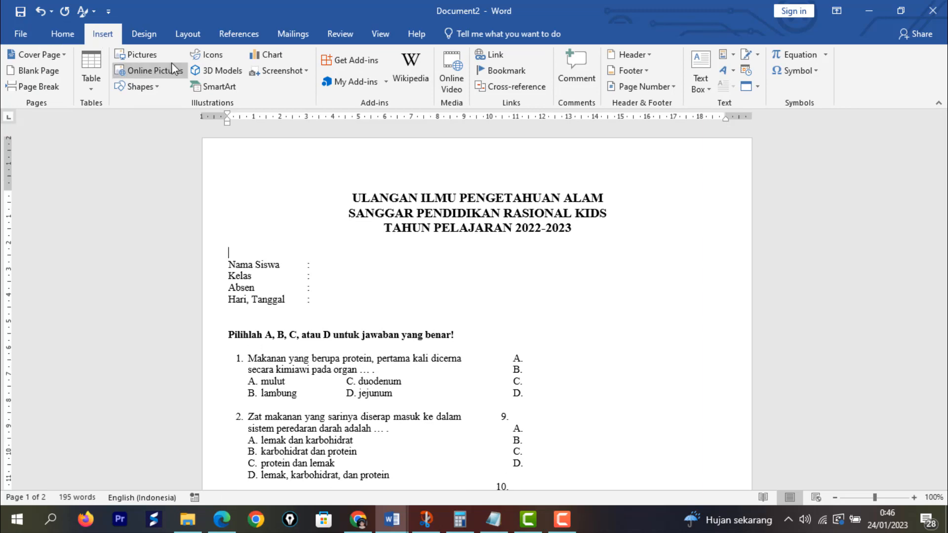
left_click(157, 88)
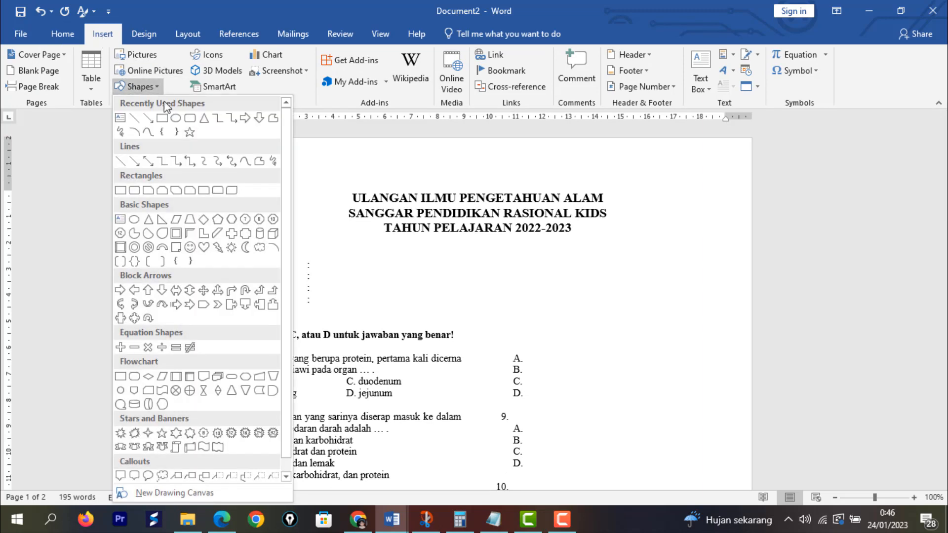
left_click(134, 119)
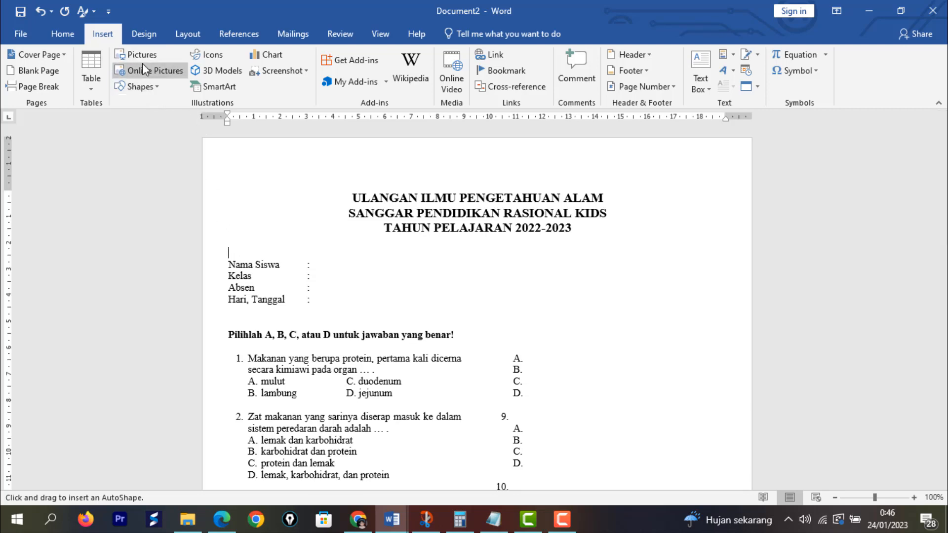
left_click(156, 88)
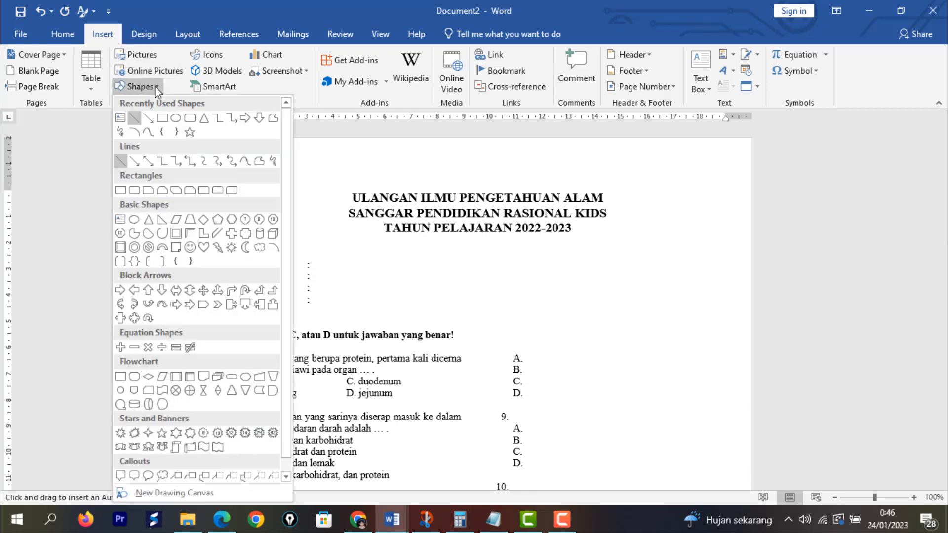
left_click(395, 265)
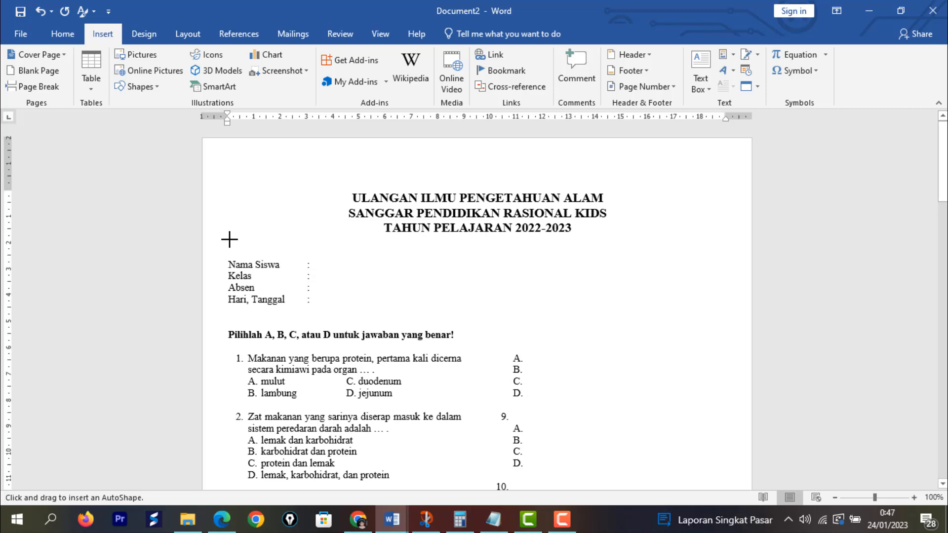
mouse_move(229, 240)
left_mouse_down()
mouse_move(615, 242)
mouse_move(724, 231)
left_mouse_up()
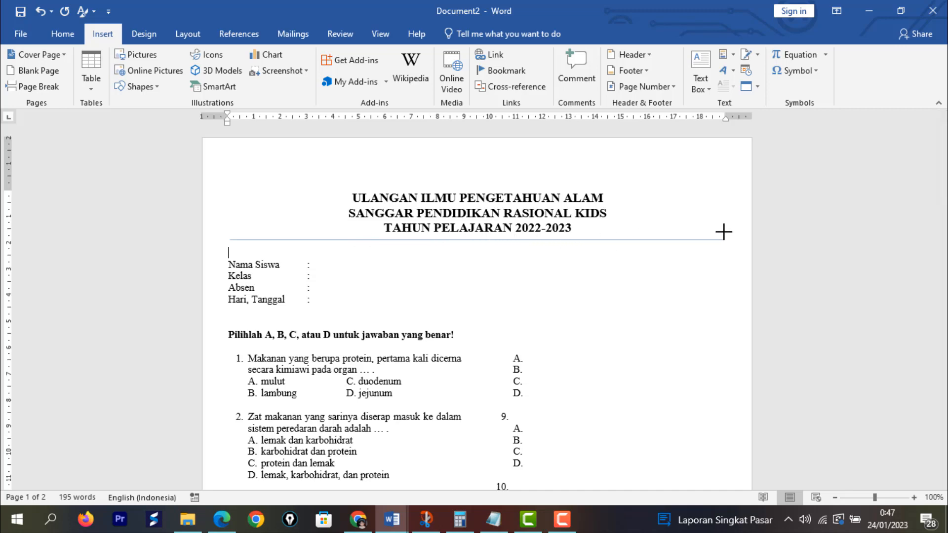
left_click_drag(724, 232, 725, 231)
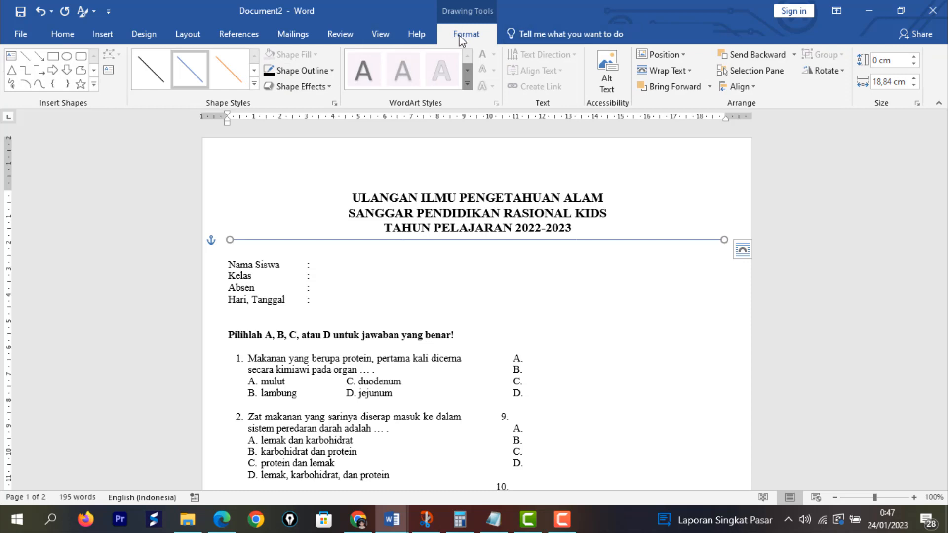
Step: Change the outline colour of the line under the exam title to black
left_click(302, 71)
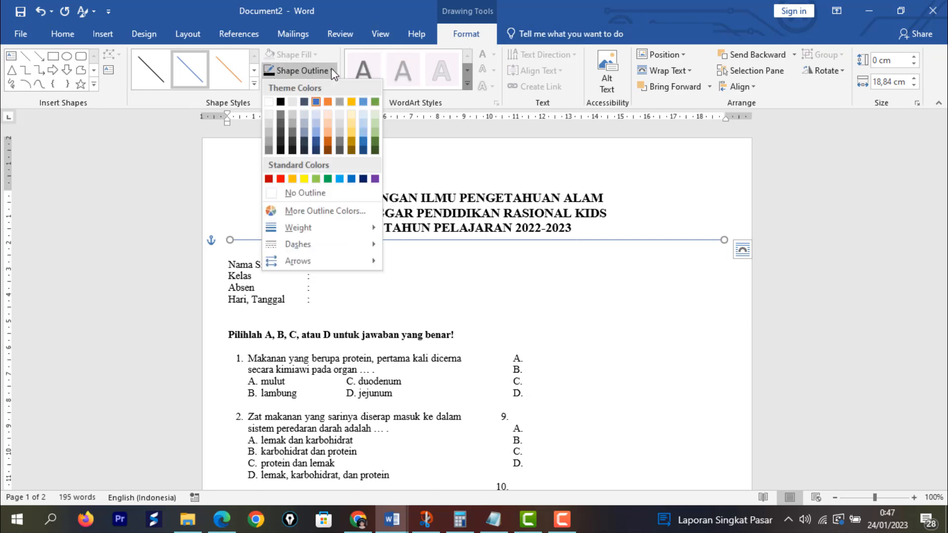
left_click(280, 104)
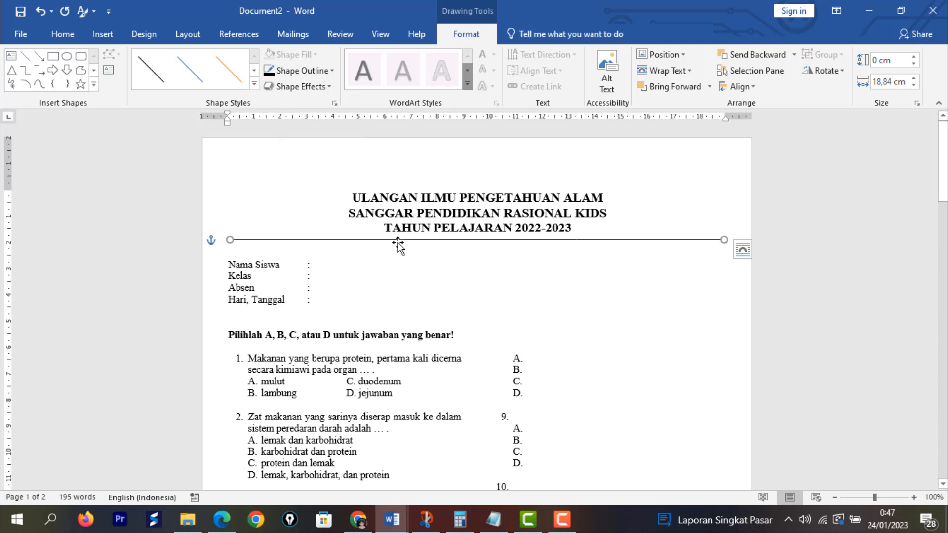
left_click(62, 33)
left_click(549, 299)
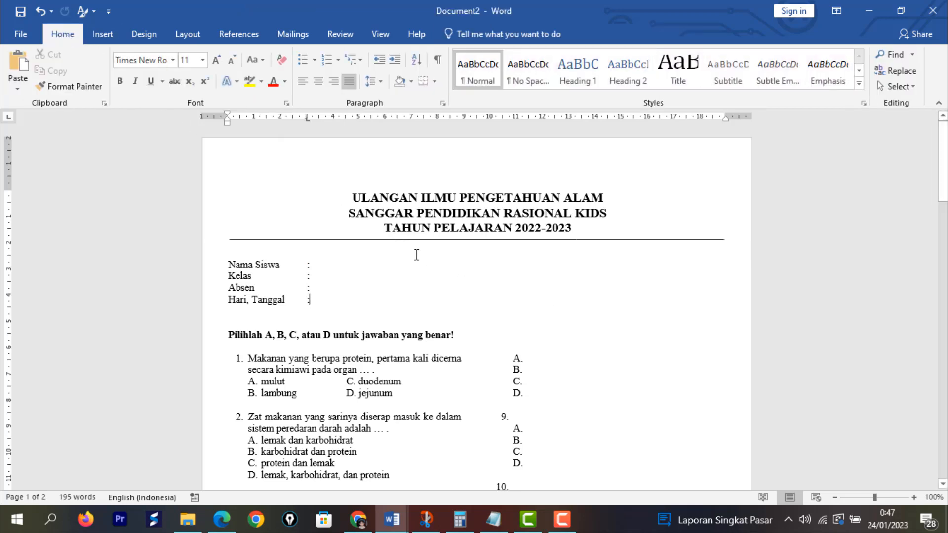
Step: Duplicate the black line under the title and place the copy closely below the original to form a double line
left_click(338, 240)
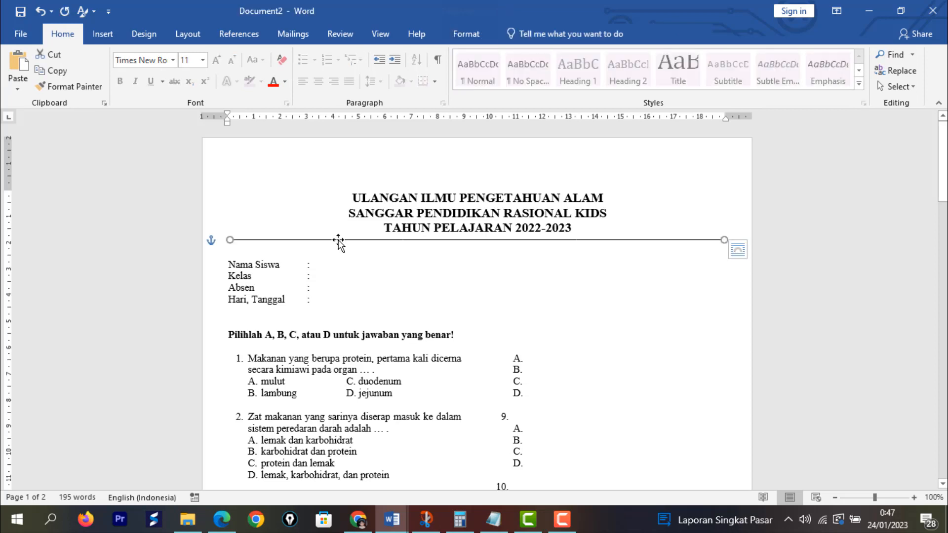
left_click(58, 72)
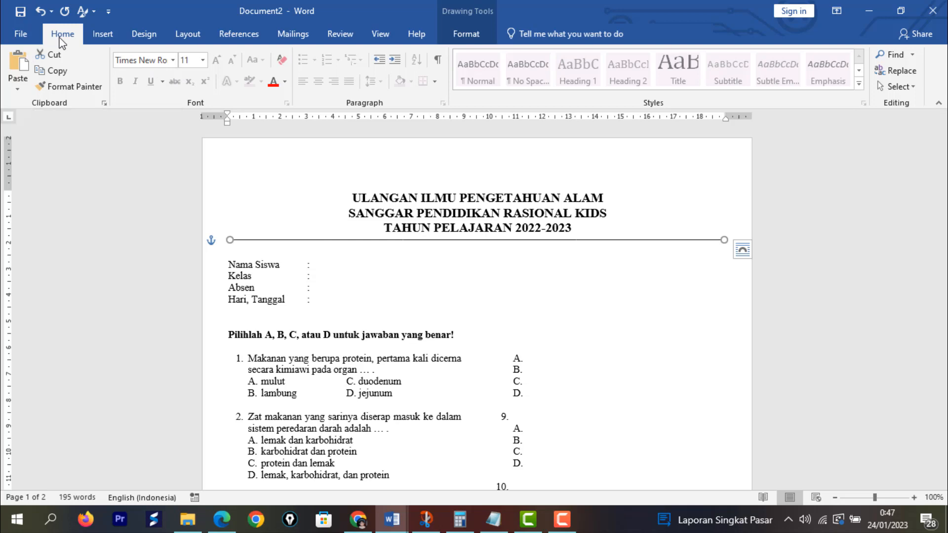
left_click(28, 68)
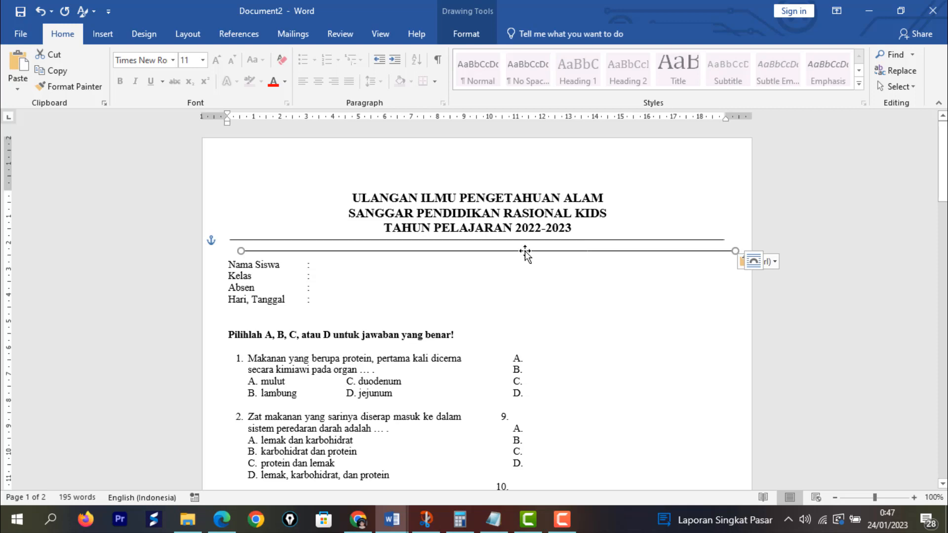
left_click_drag(525, 251, 515, 244)
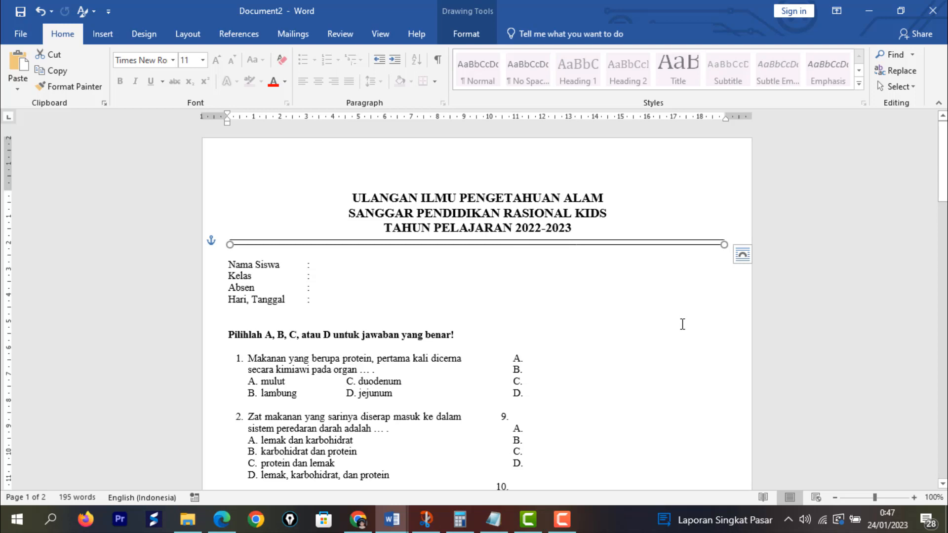
key("ctrl+z")
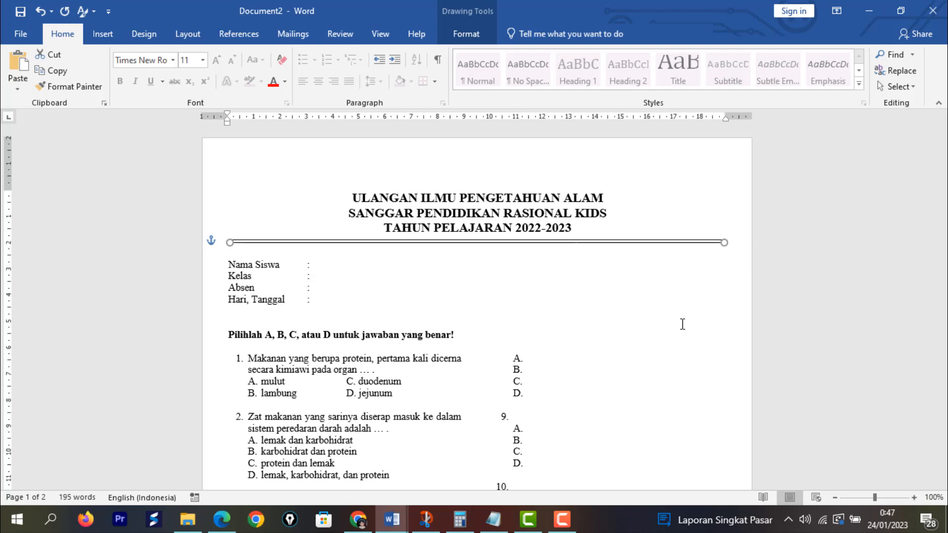
key("Up")
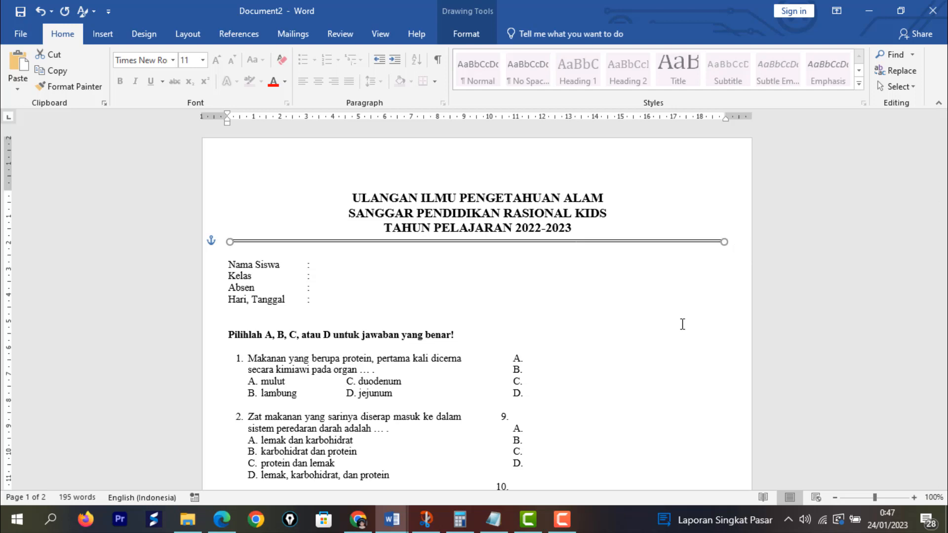
Step: Set the lower title line's weight to 2¼ pt and nudge it slightly down from the thin line
left_click(472, 35)
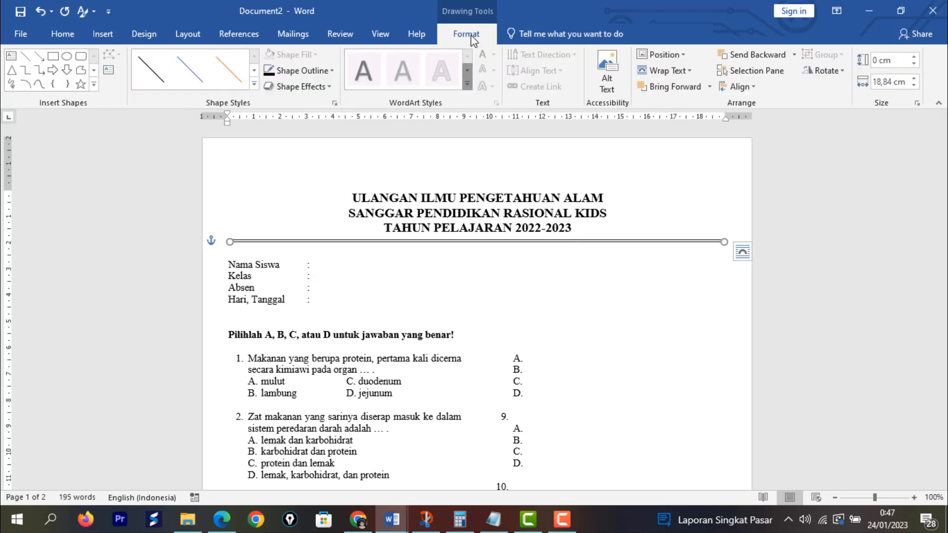
left_click(322, 75)
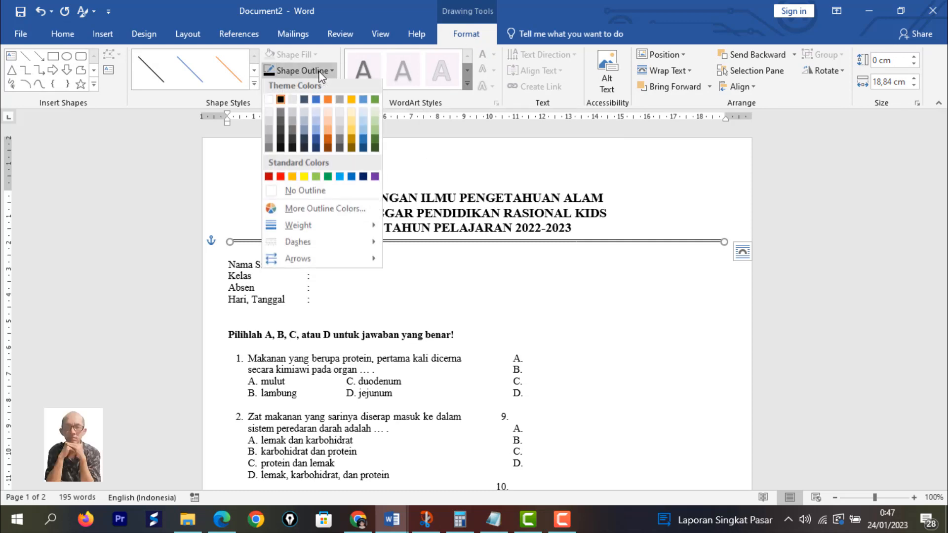
mouse_move(306, 230)
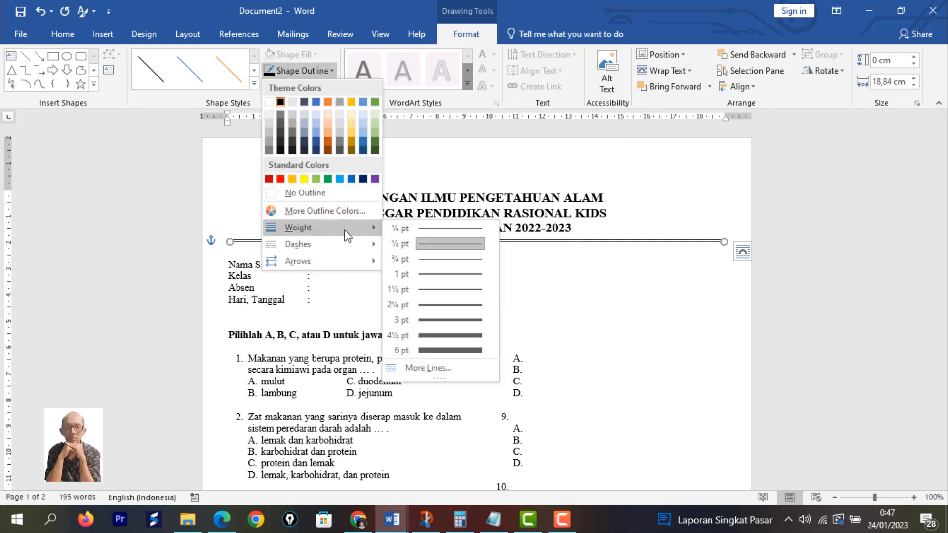
left_click(432, 305)
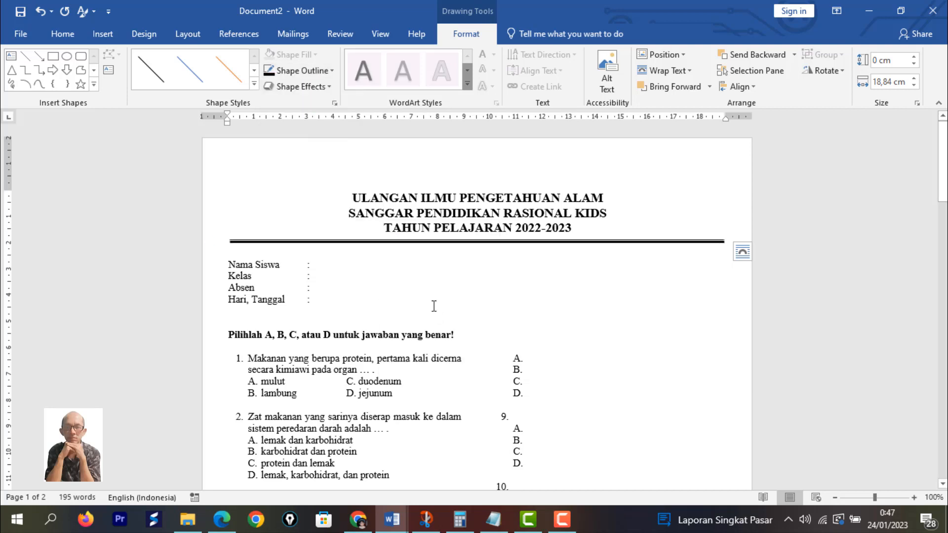
key("Down")
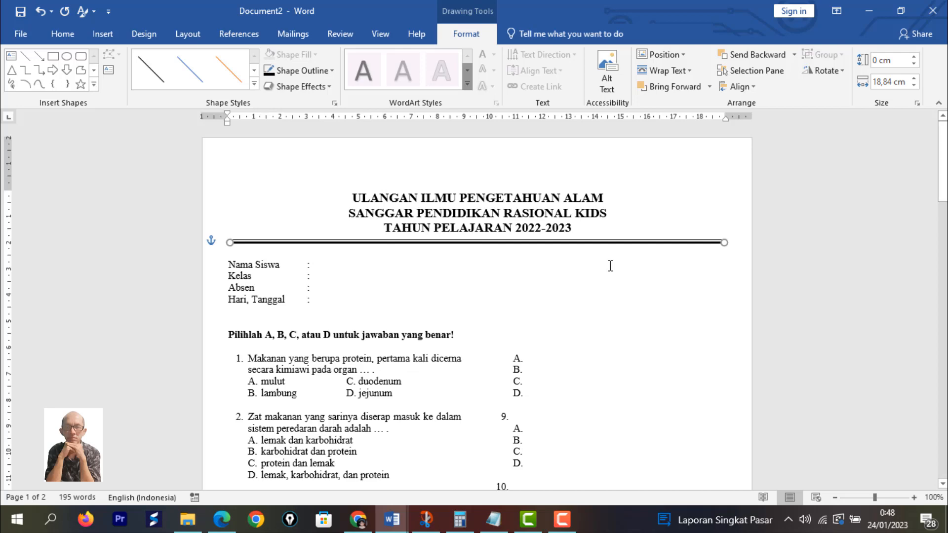
Step: Draw a straight horizontal line about 18.84 cm long across the page, just below the Hari, Tanggal row
left_click(310, 265)
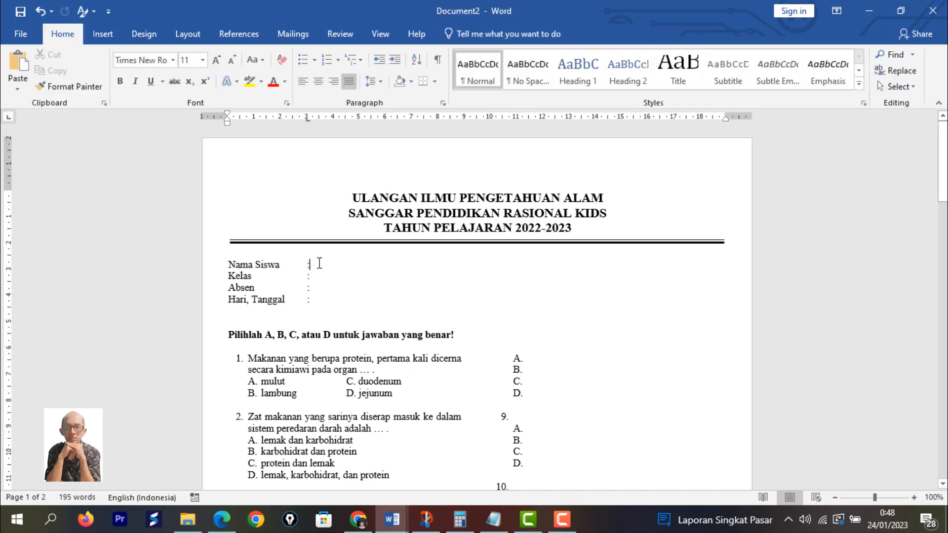
left_click(98, 34)
left_click(136, 86)
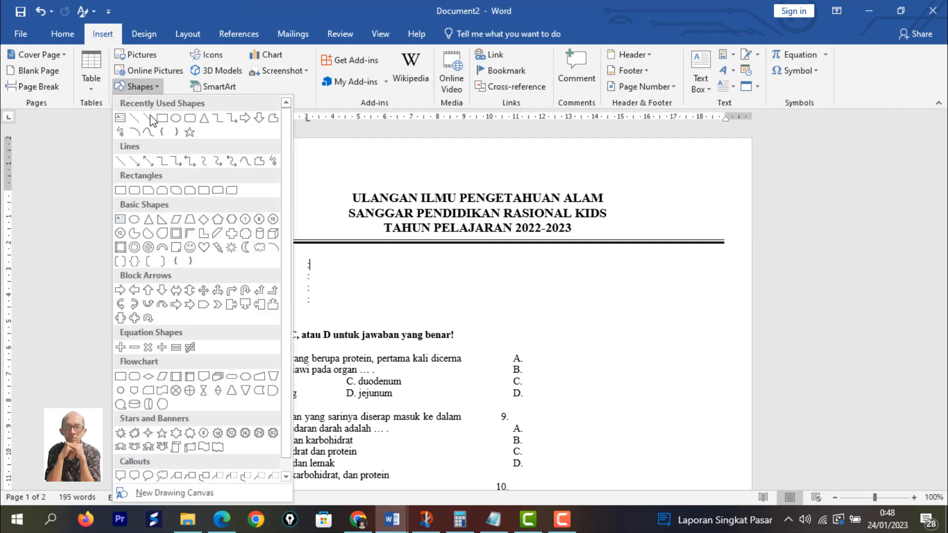
left_click(135, 118)
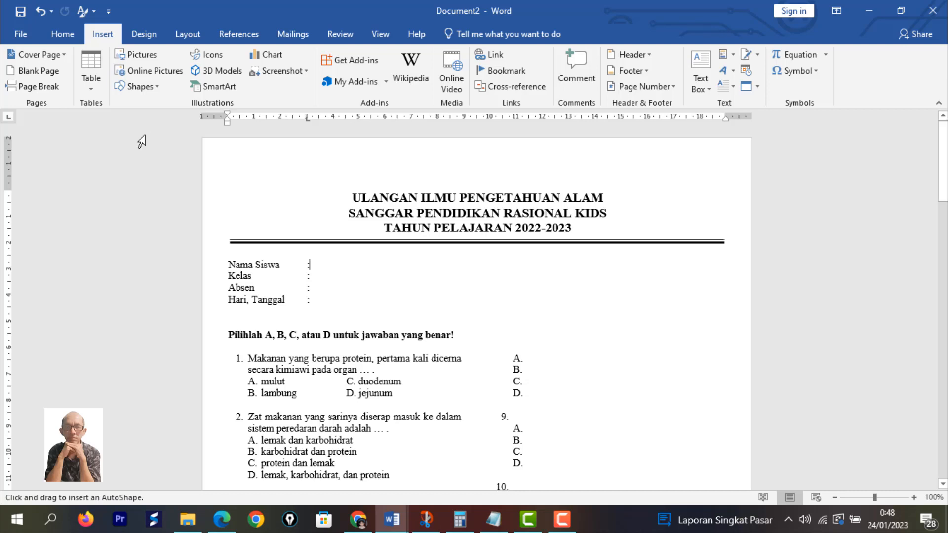
left_click(157, 87)
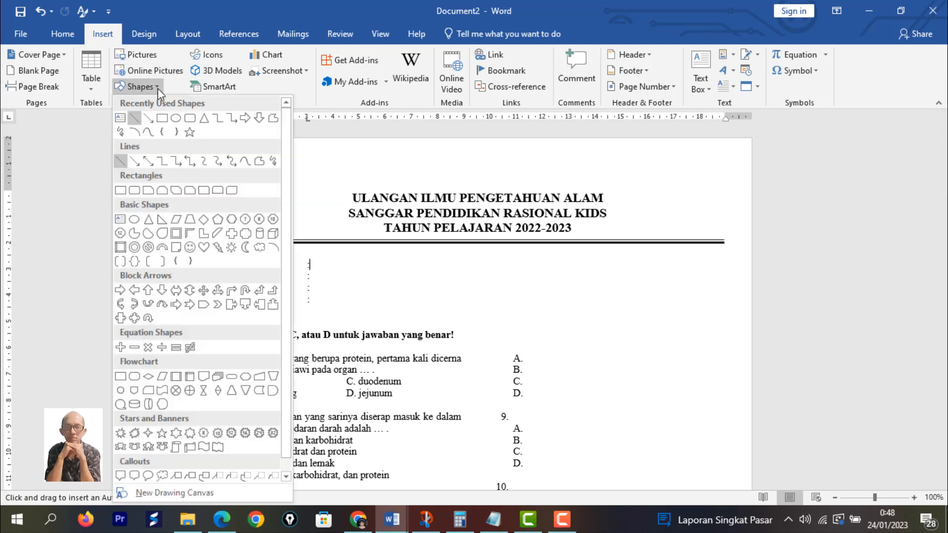
left_click(355, 289)
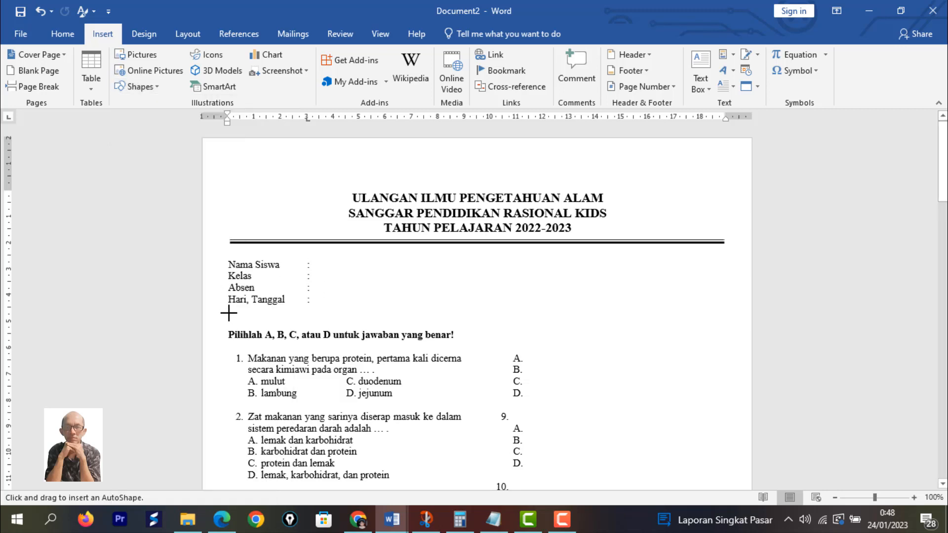
left_click_drag(228, 312, 724, 313)
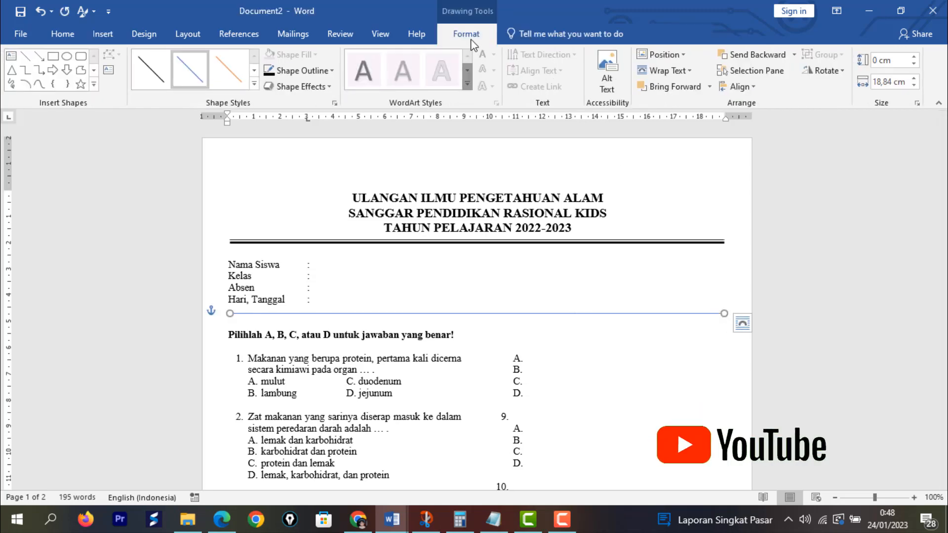
Step: Change the outline colour of the line below the student details to black
left_click(313, 68)
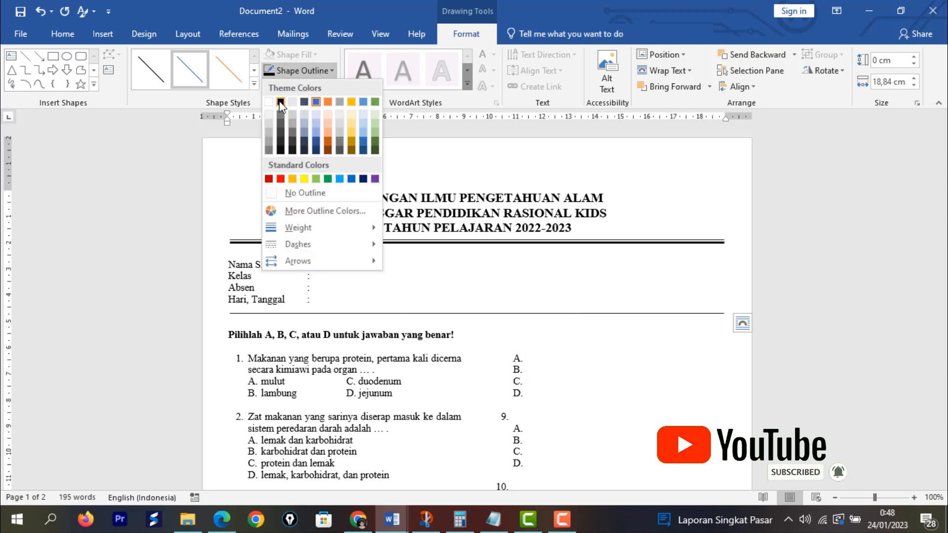
left_click(281, 102)
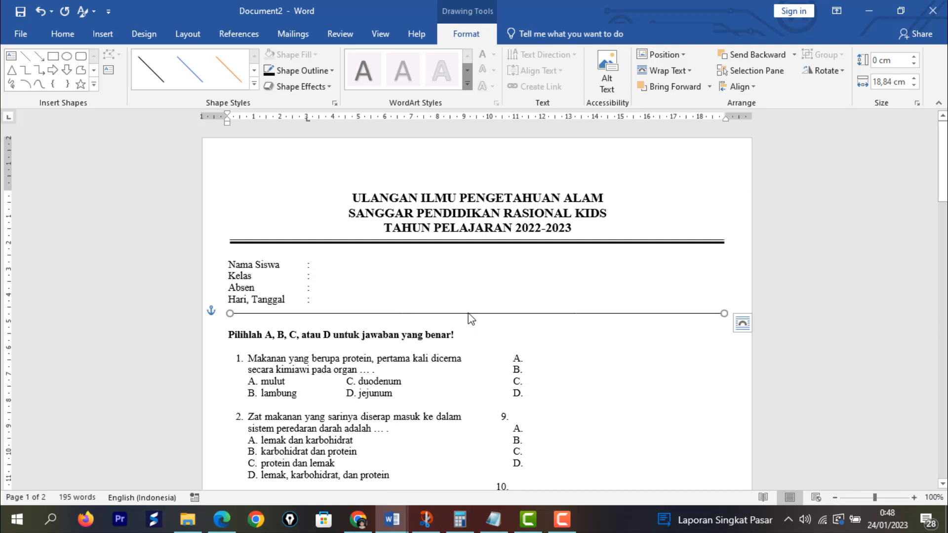
left_click(474, 327)
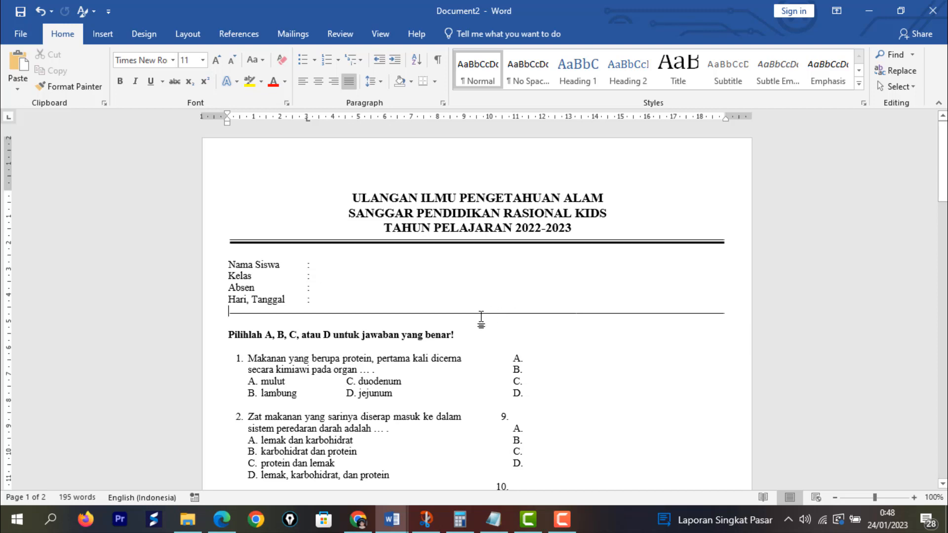
Step: Duplicate the black line below the student details and place the copy closely beneath the original to form a double line
left_click(448, 315)
left_click(440, 314)
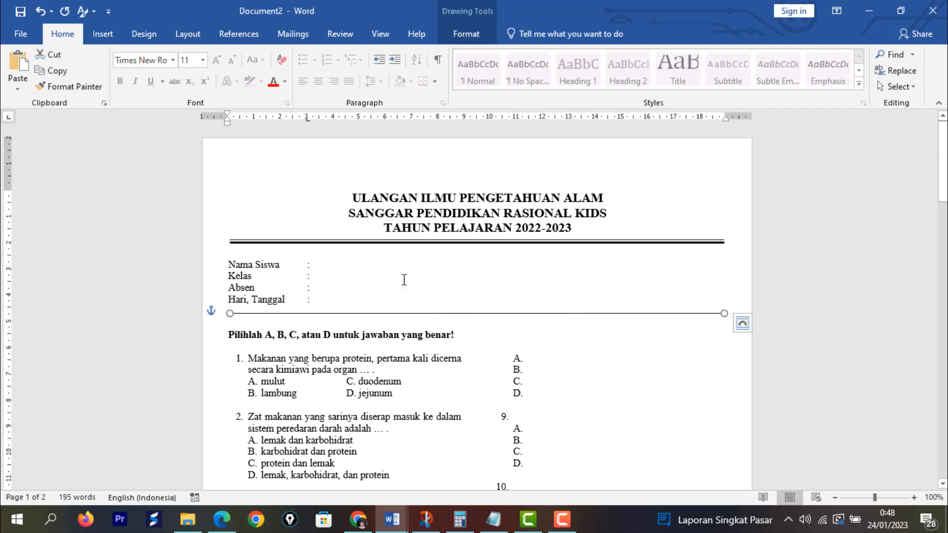
left_click(53, 72)
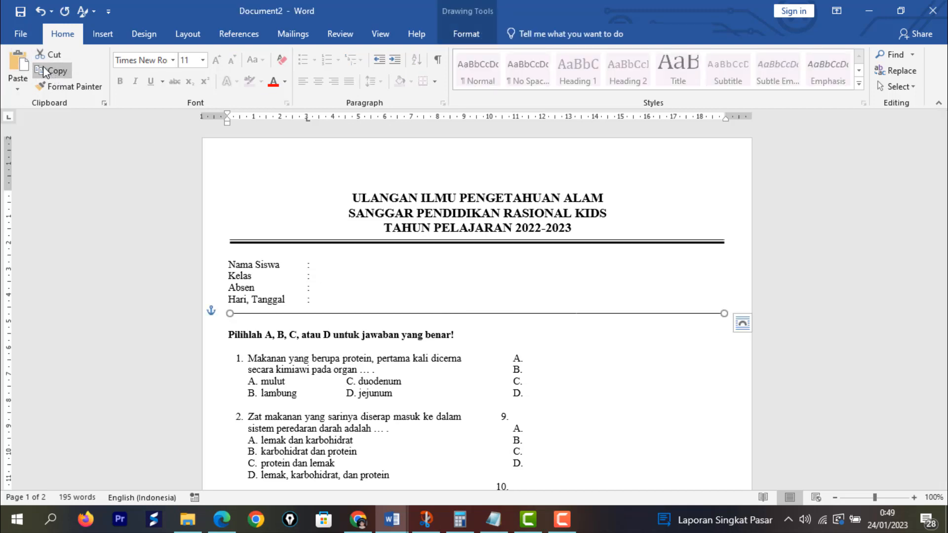
left_click(18, 63)
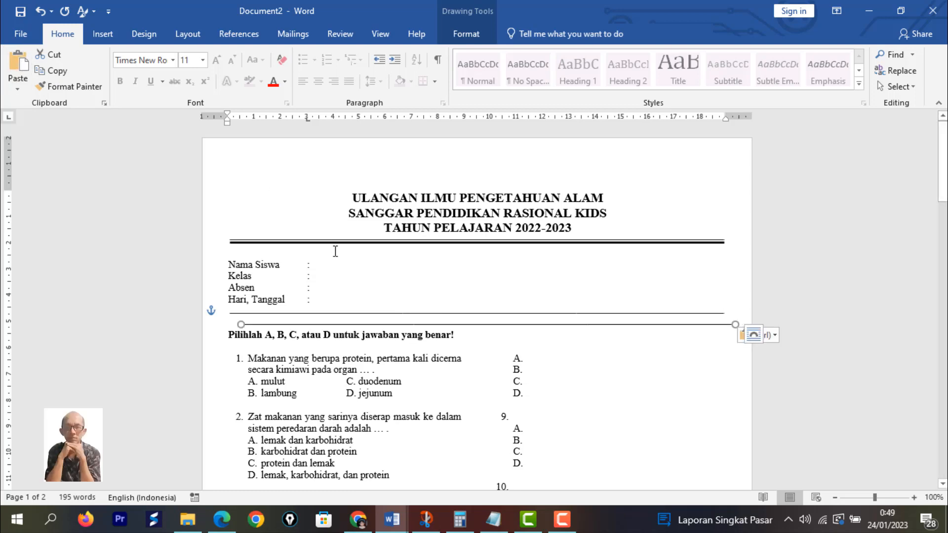
left_click(474, 326)
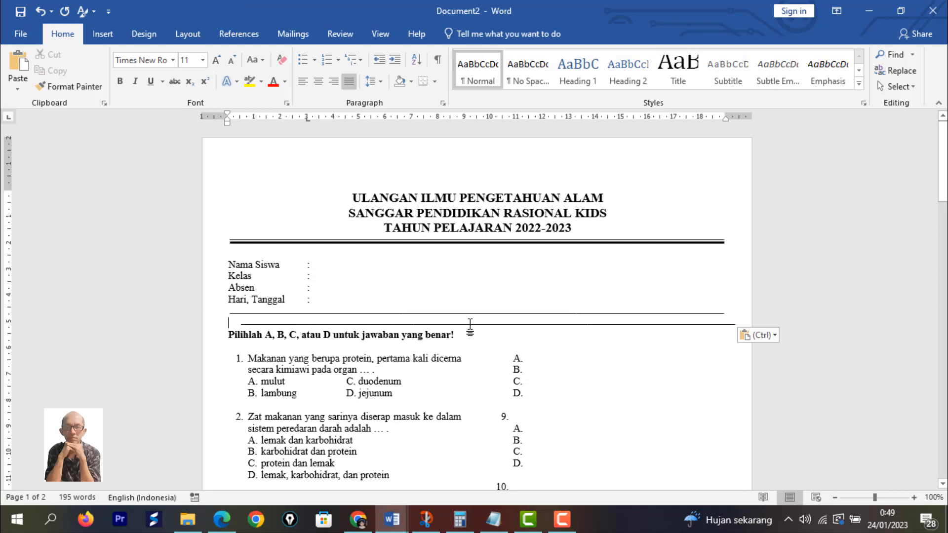
left_click_drag(468, 324, 460, 318)
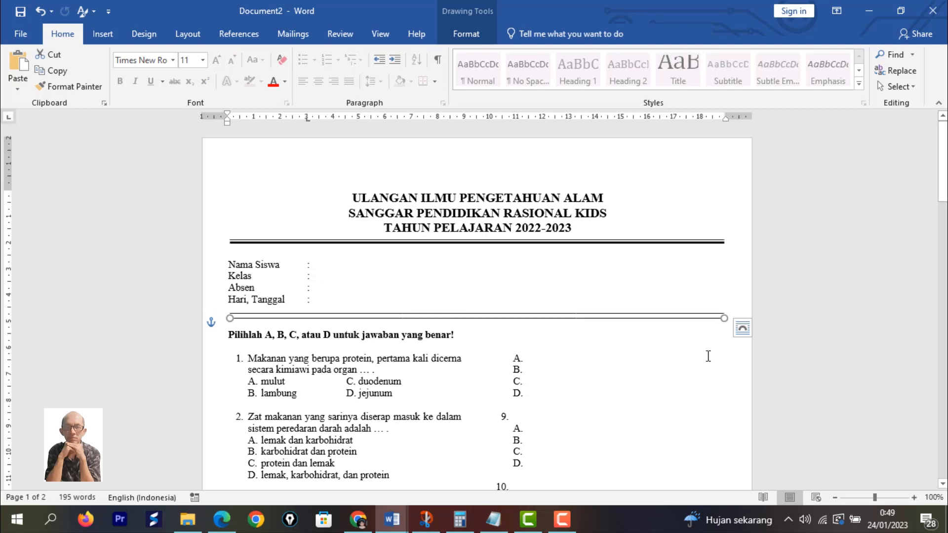
key("Up")
key("Up")
key("Up")
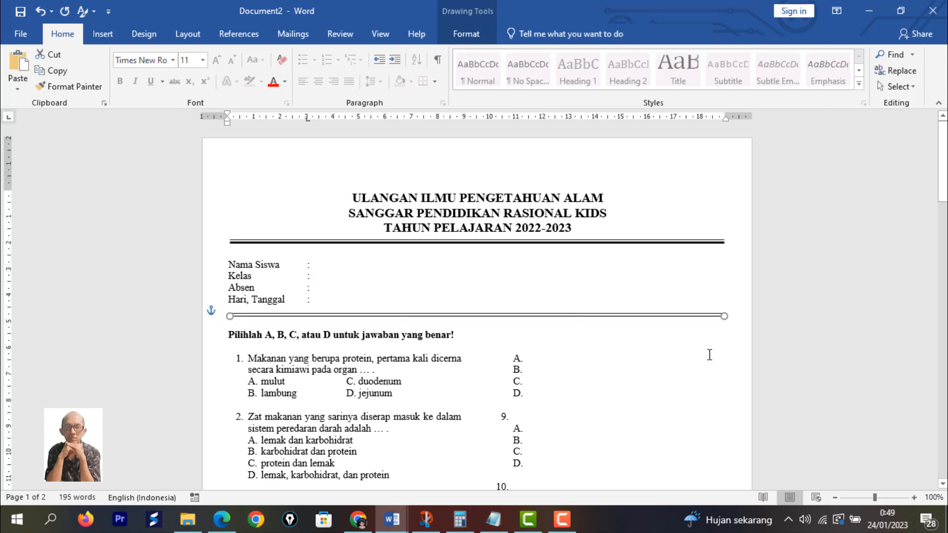
key("Down")
Step: Set the weight of the lower line below the student details to 2¼ pt
left_click(477, 34)
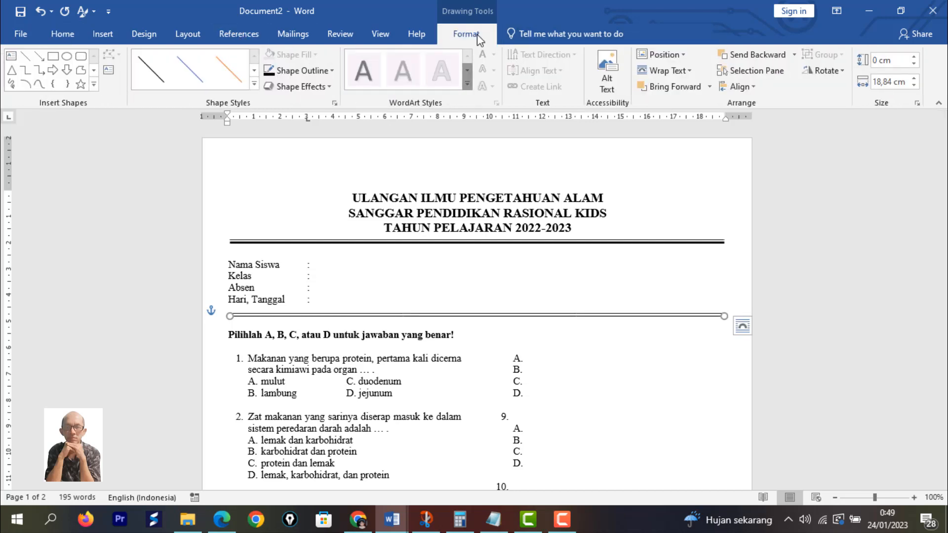
left_click(331, 70)
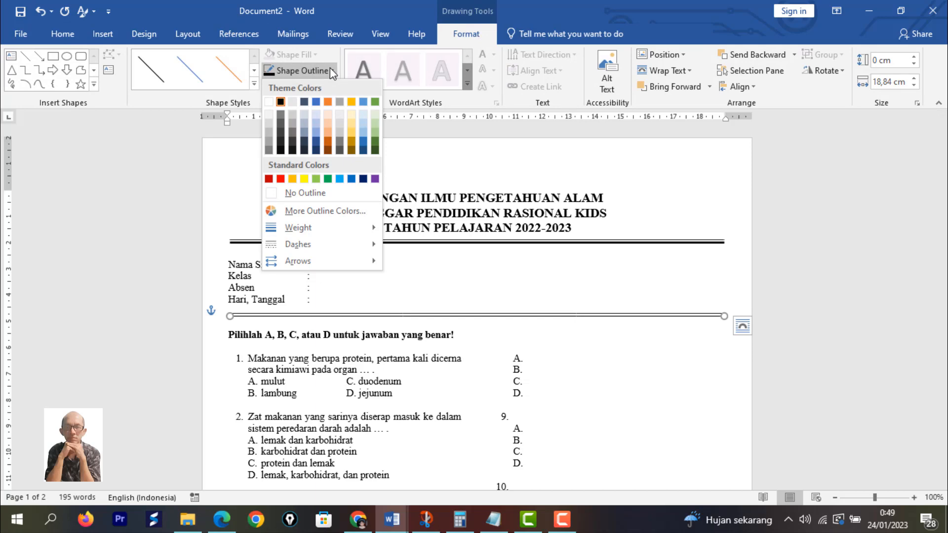
left_click(477, 42)
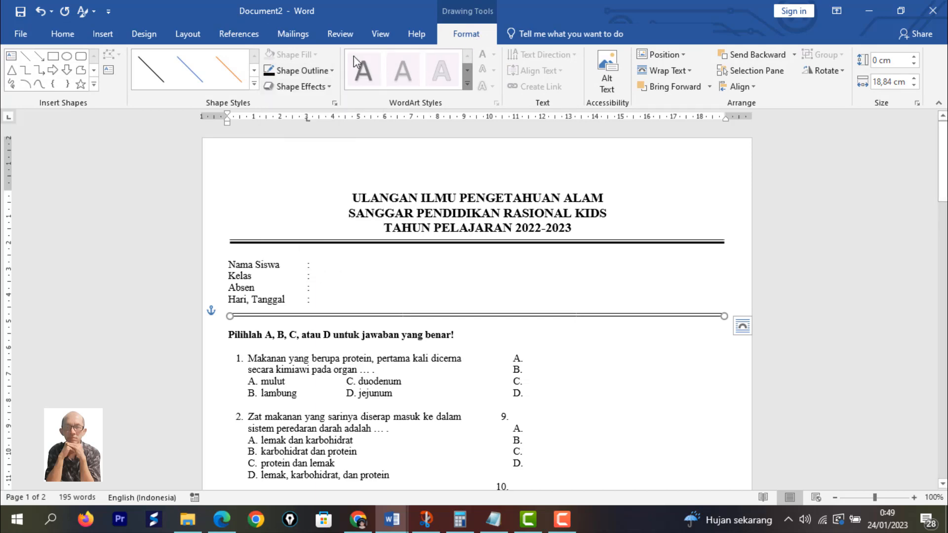
left_click(329, 73)
mouse_move(307, 235)
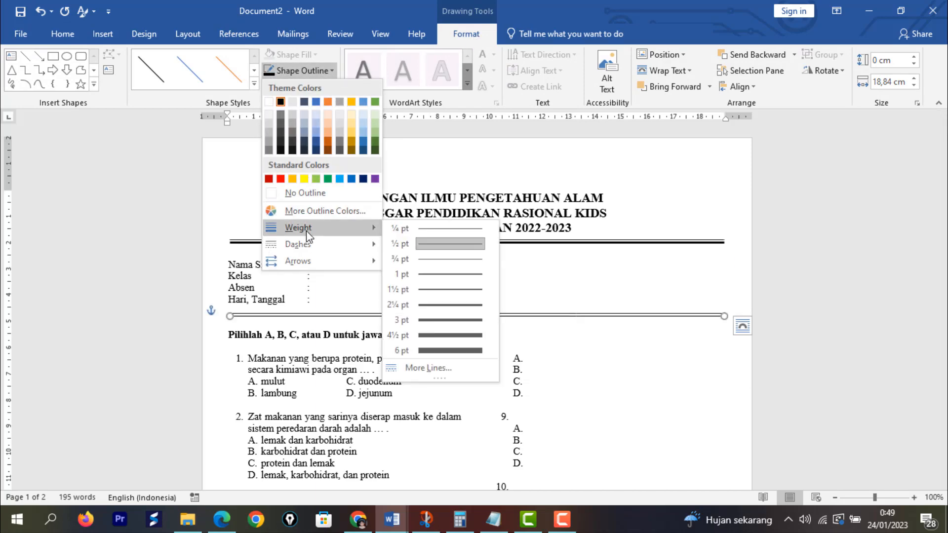
left_click(440, 310)
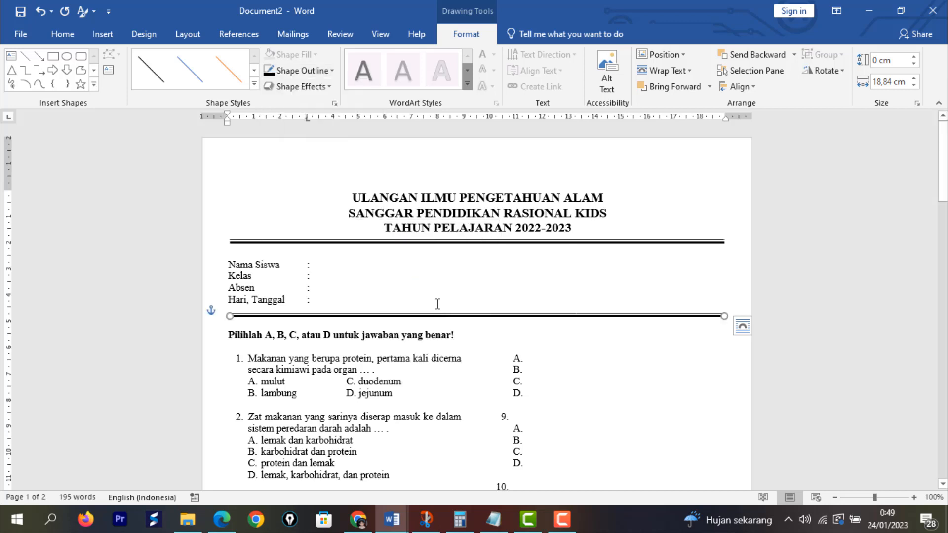
left_click(590, 374)
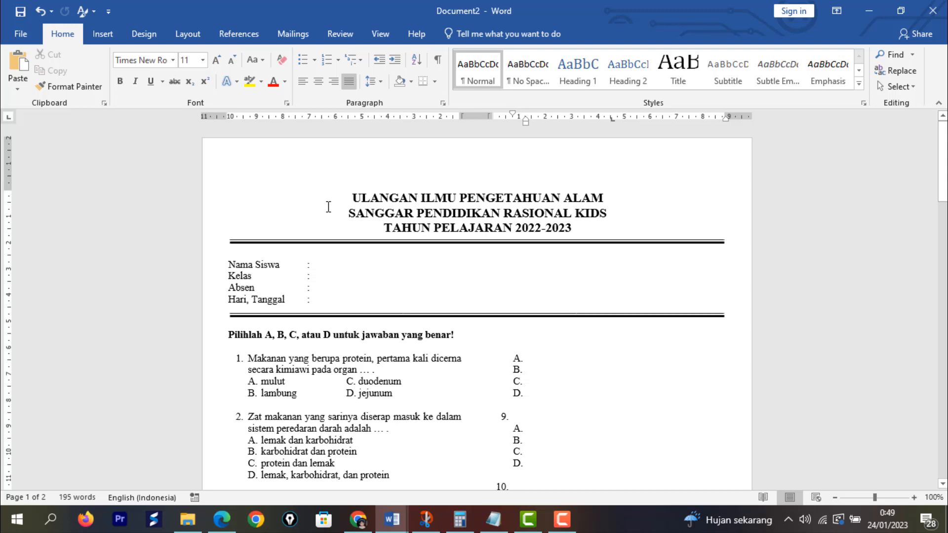
Step: Insert the logo picture Rasional_Kids_2-removebg-preview.png from the LOGO folder into the document
left_click(102, 33)
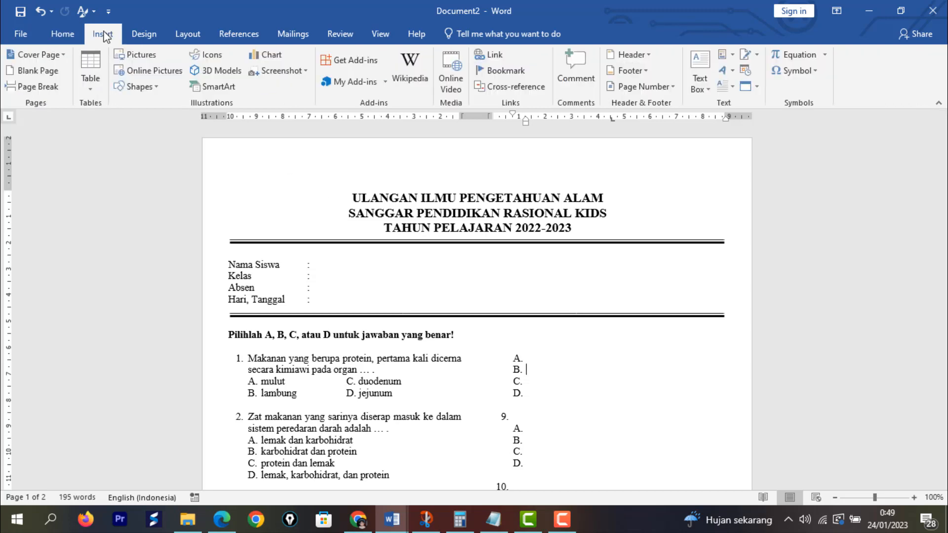
left_click(144, 58)
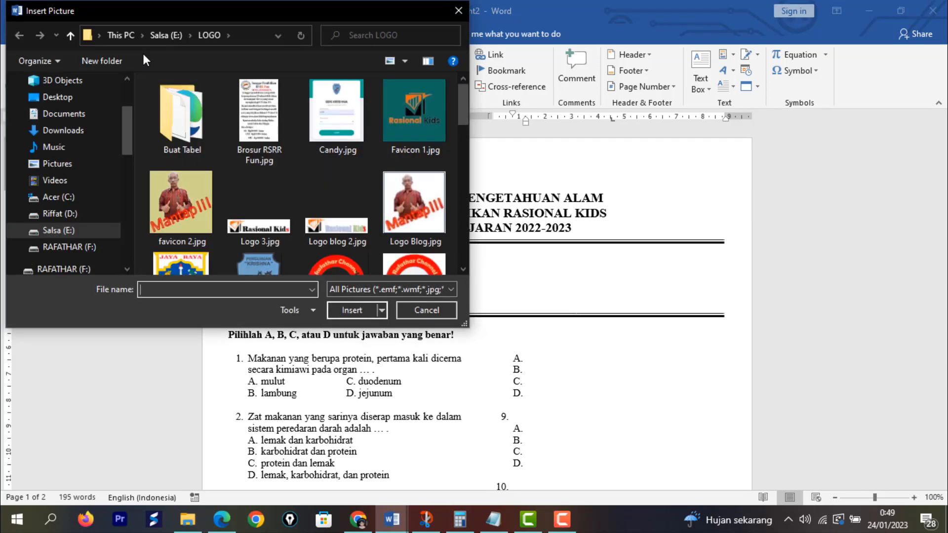
left_click(463, 9)
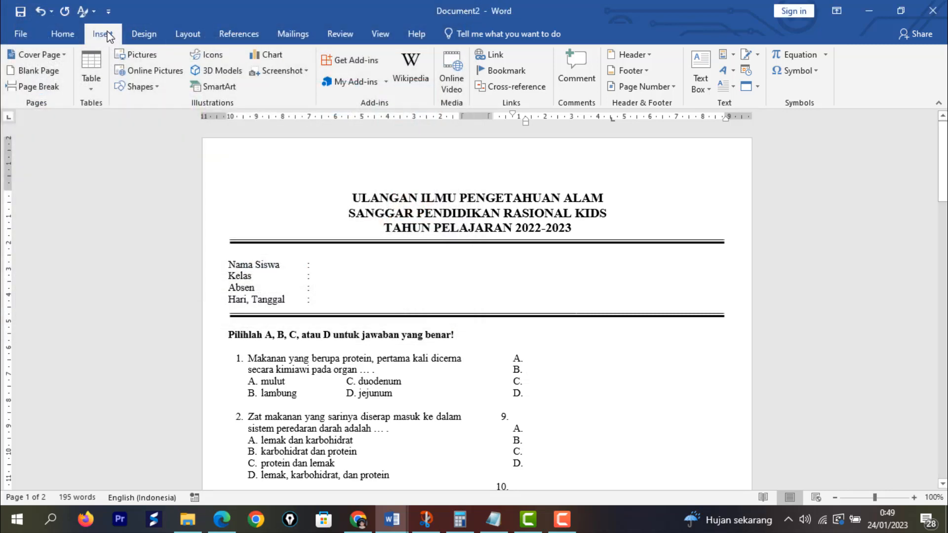
left_click(140, 54)
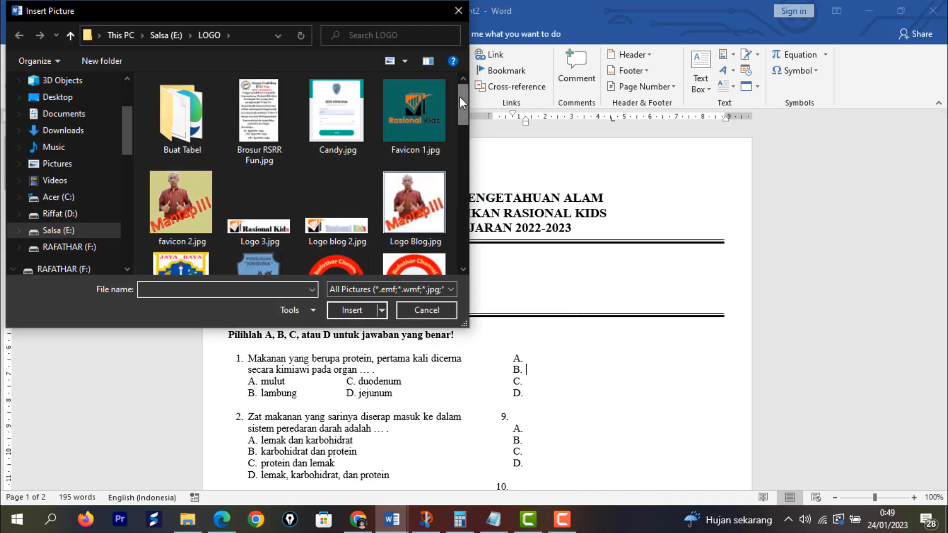
left_click_drag(460, 97, 473, 248)
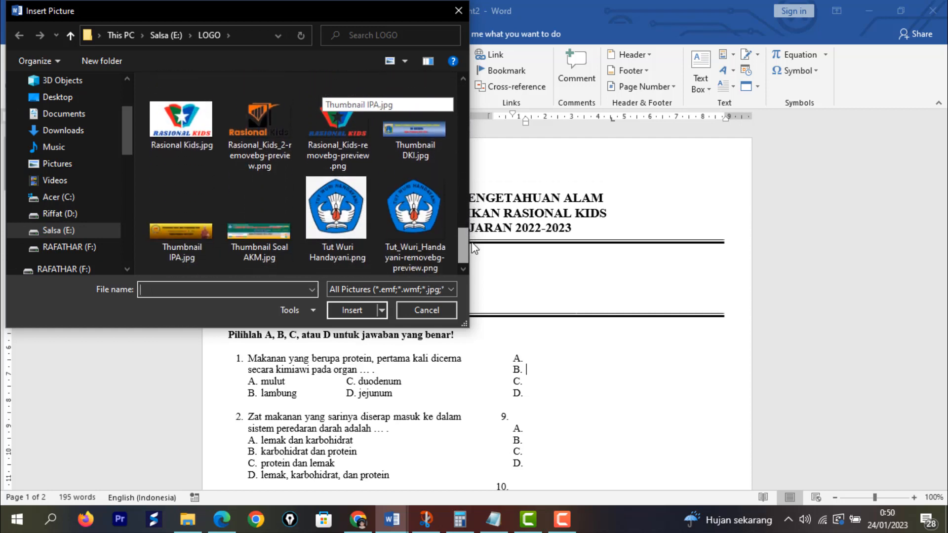
double_click(269, 137)
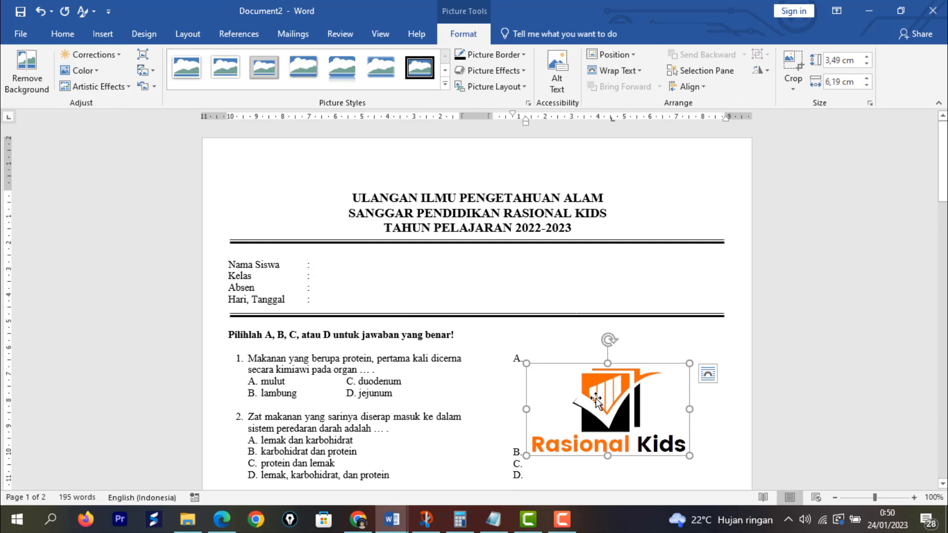
Step: Try to move the inline logo out of the second column's answer options towards the header area
right_click(596, 400)
mouse_move(614, 339)
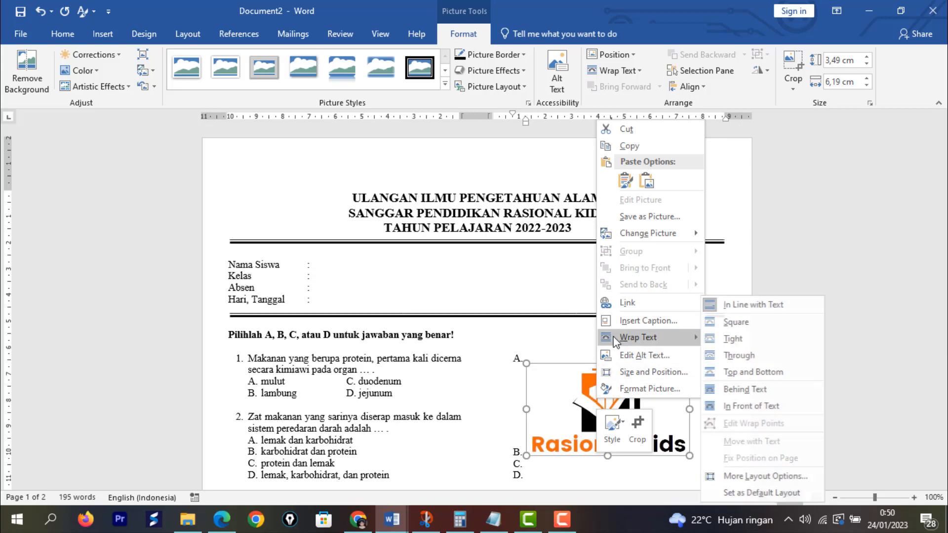
left_click(612, 425)
left_click(592, 412)
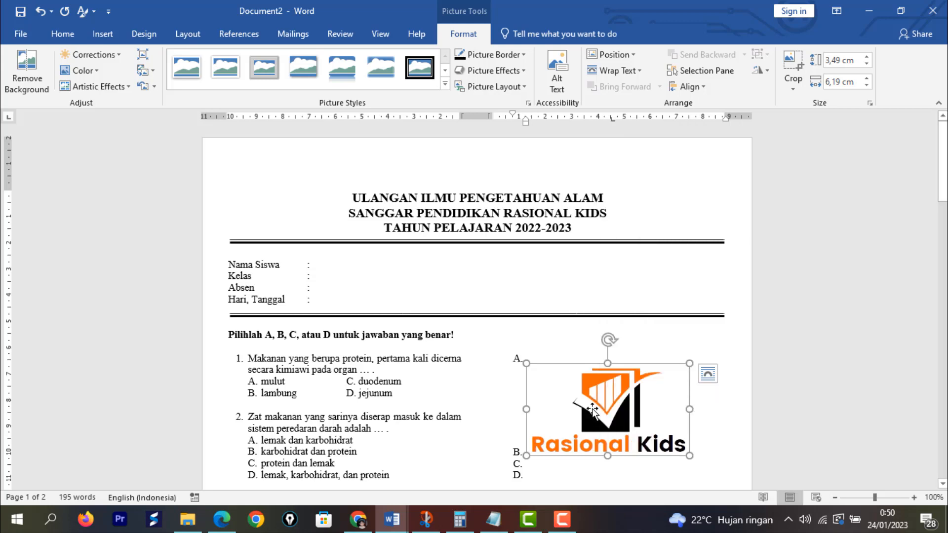
left_click_drag(592, 411, 548, 330)
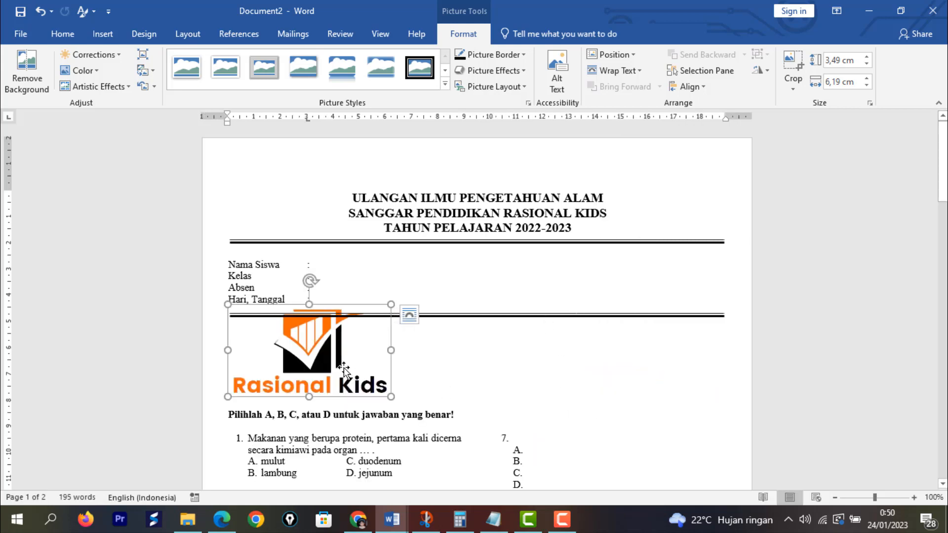
left_click_drag(323, 354, 542, 406)
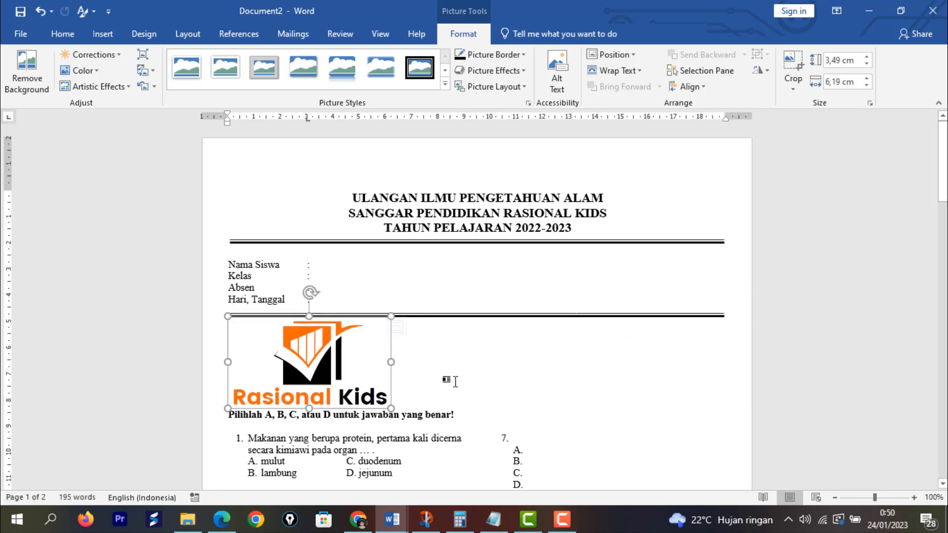
Step: Set the logo's text wrapping to In Front of Text
right_click(305, 365)
mouse_move(340, 307)
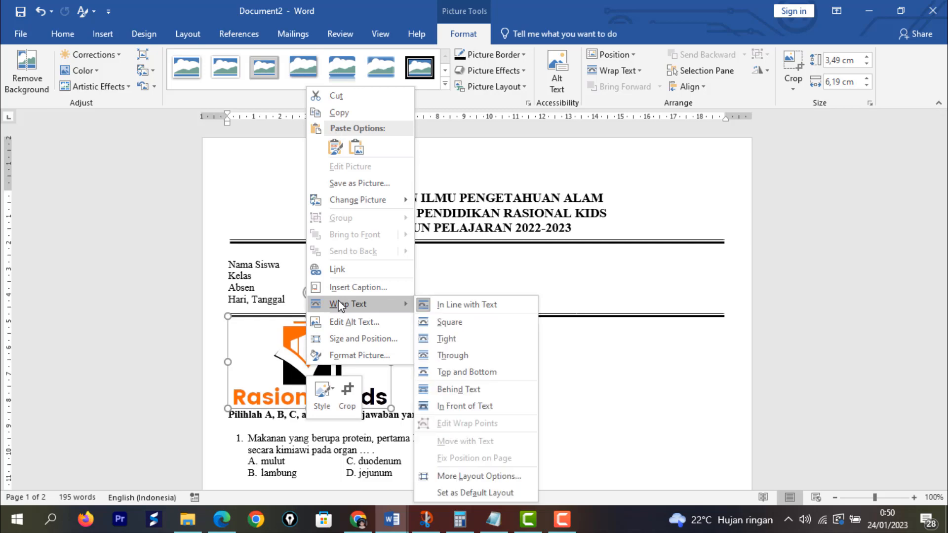
left_click(464, 406)
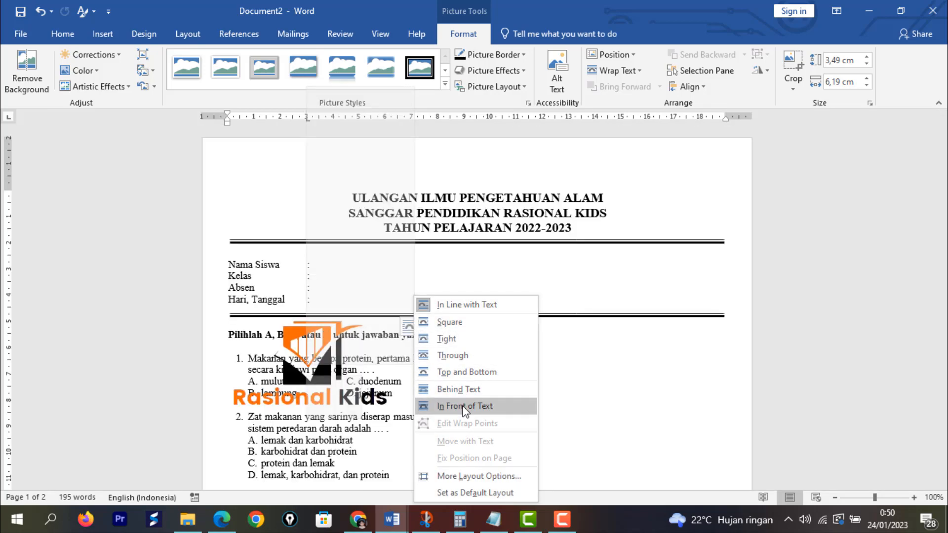
Step: Shrink the logo to about 1.72 cm high by 3.04 cm wide and place it beside the title, above the double line
left_click_drag(310, 402, 275, 282)
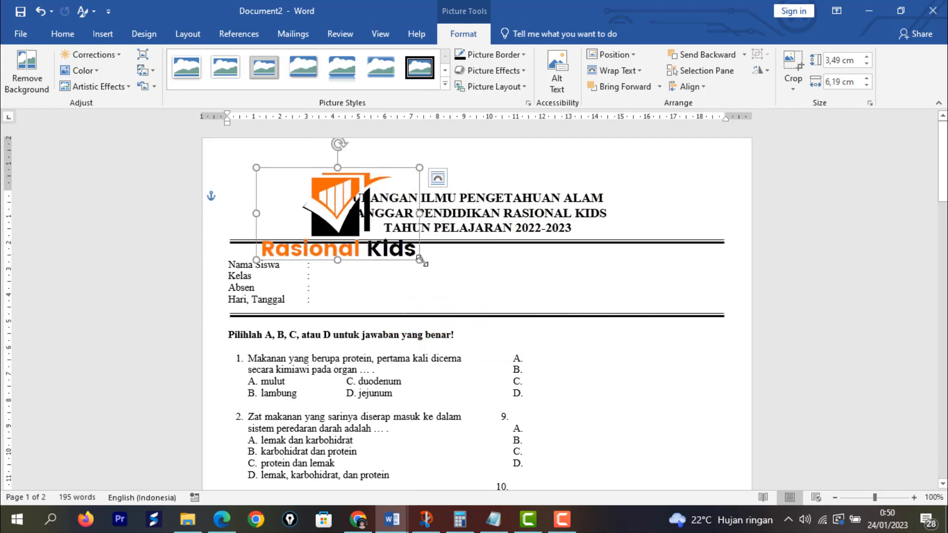
mouse_move(420, 260)
left_mouse_down()
mouse_move(357, 223)
mouse_move(405, 252)
left_mouse_up()
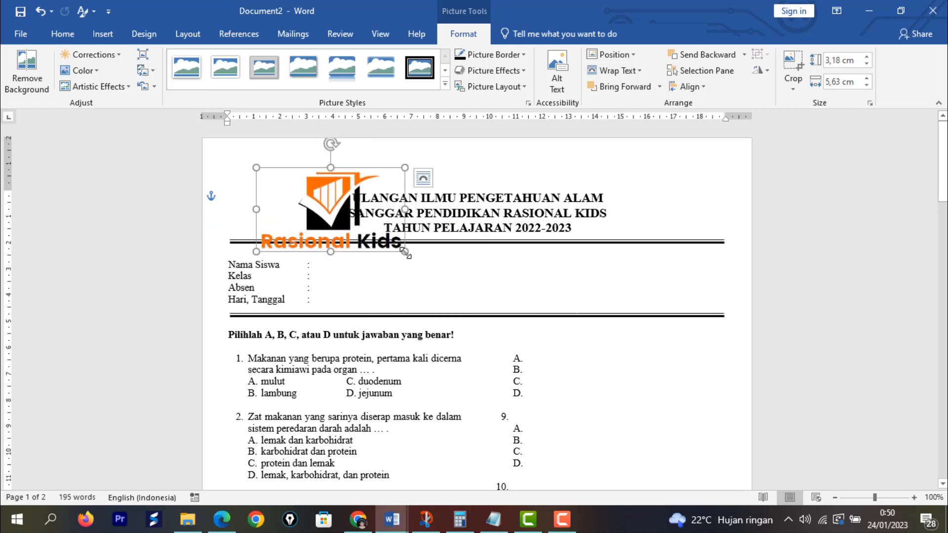
left_click_drag(405, 252, 286, 215)
left_click_drag(334, 182, 320, 191)
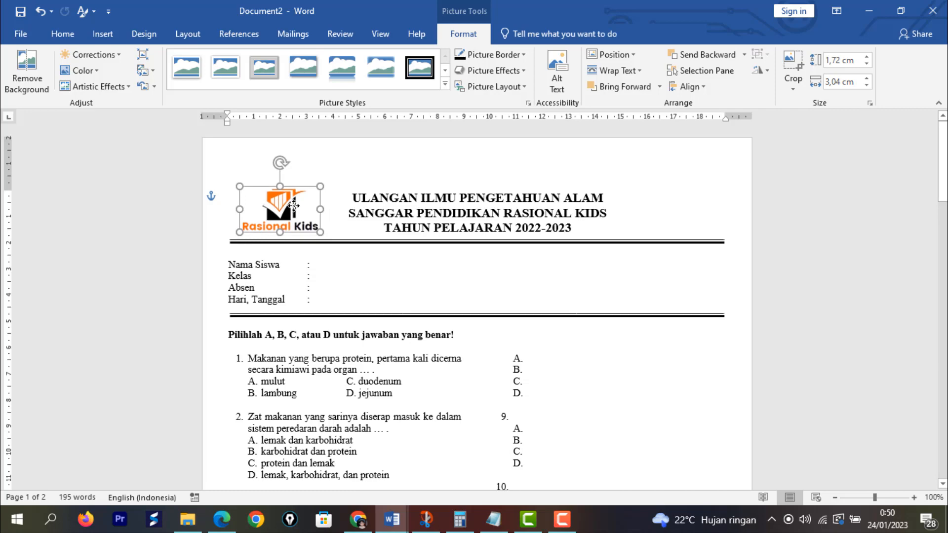
left_click(651, 329)
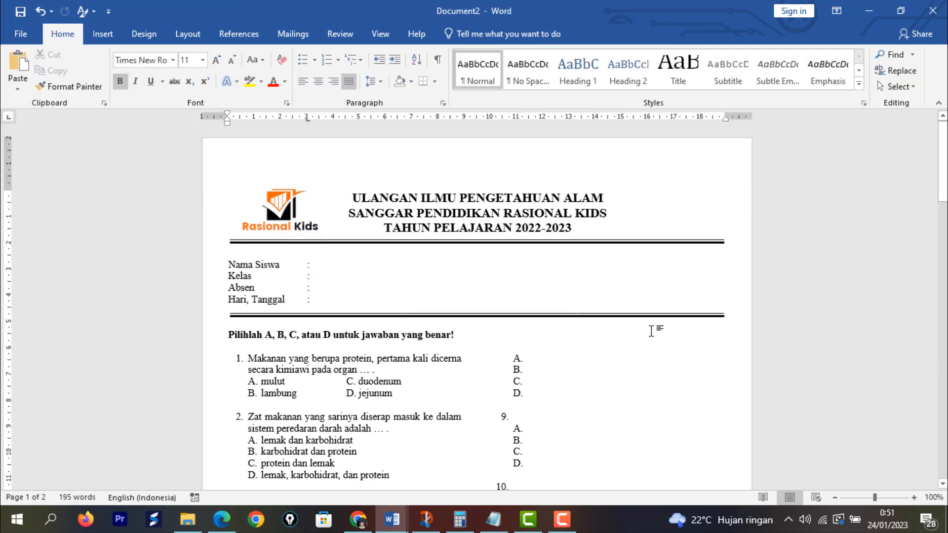
Step: Review the exam paper's layout from the header and student details down through the numbered questions in both columns
scroll(652, 331, "down", 3)
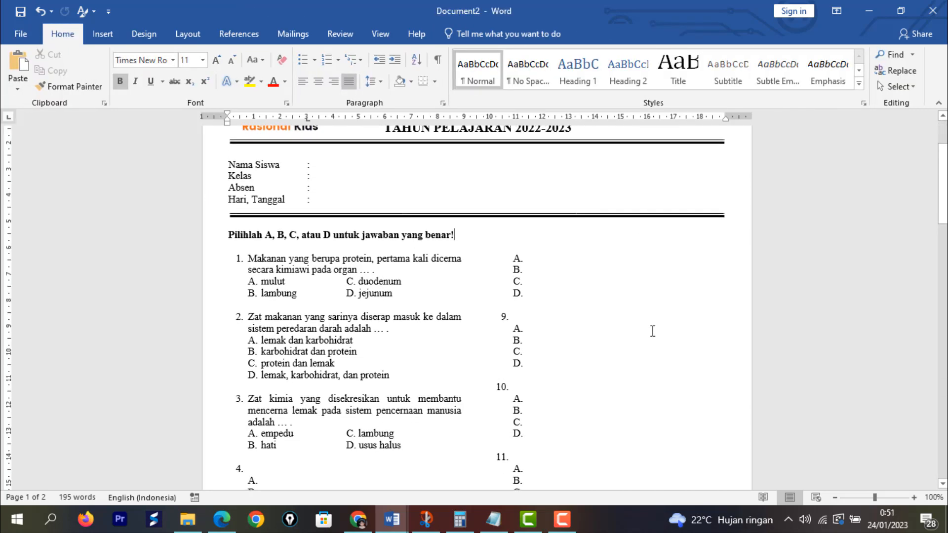
scroll(653, 330, "down", 5)
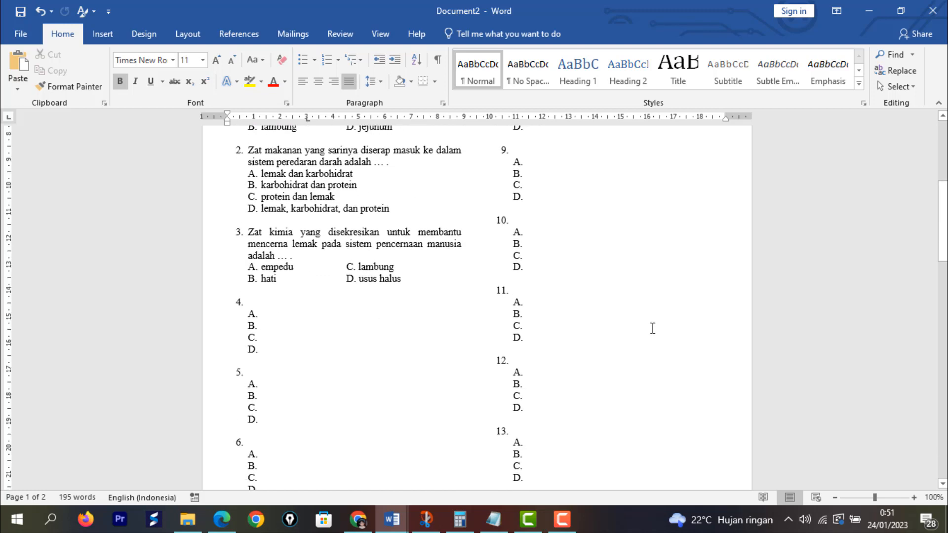
scroll(652, 326, "down", 8)
scroll(653, 316, "up", 4)
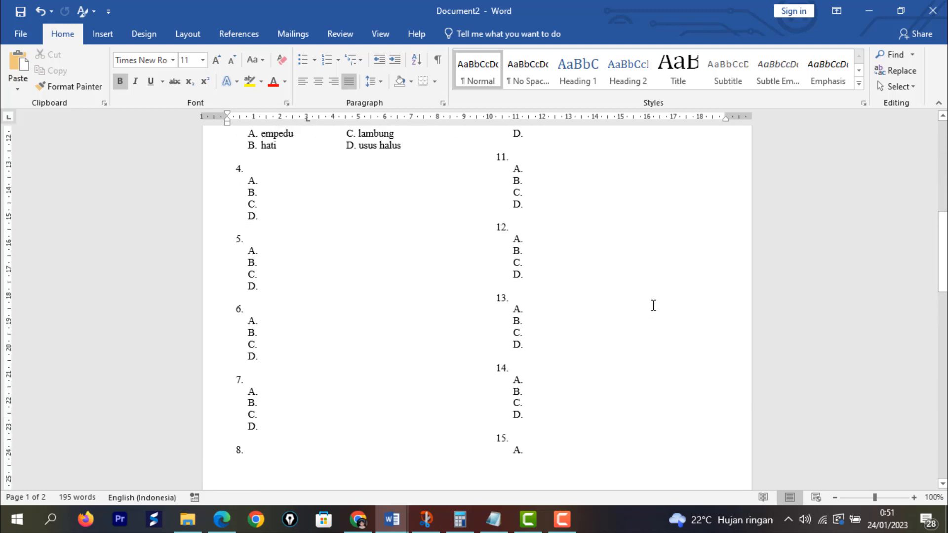
scroll(653, 301, "up", 9)
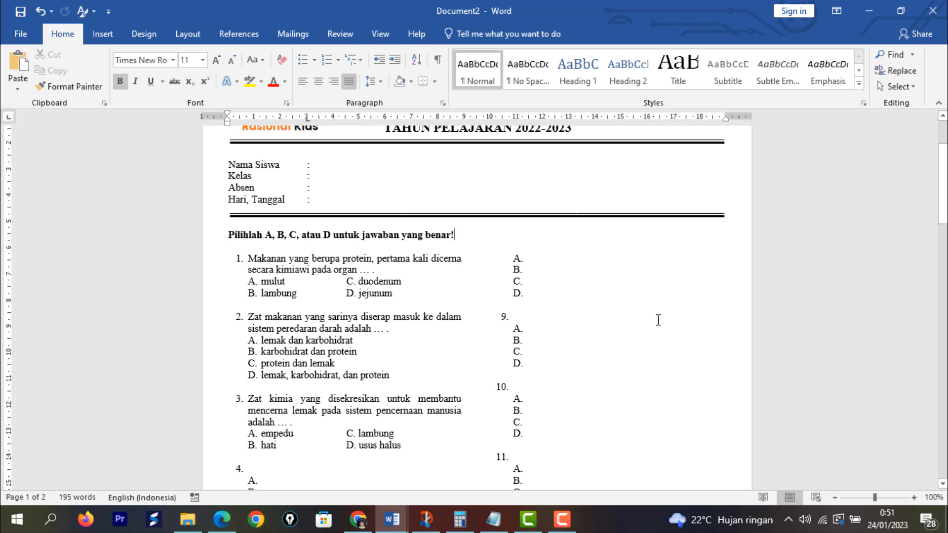
scroll(658, 320, "up", 2)
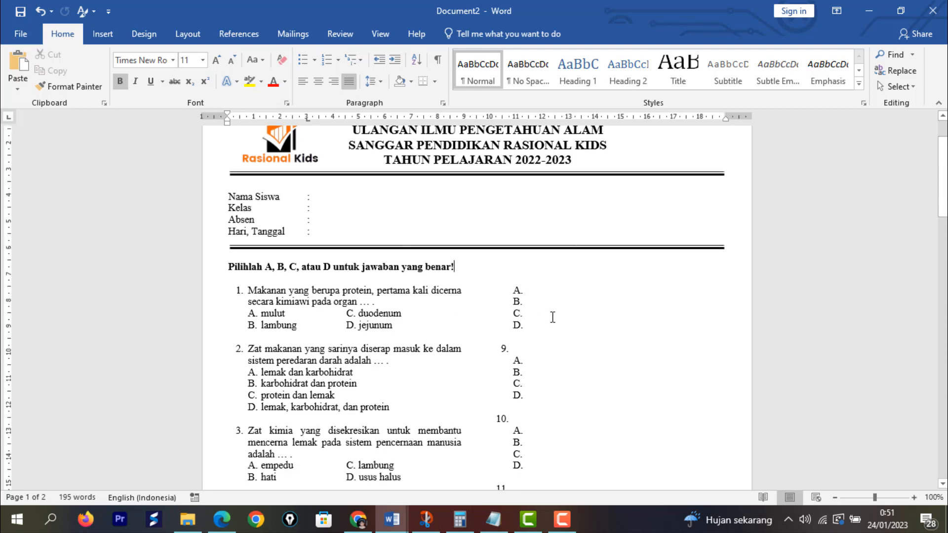
scroll(552, 319, "down", 5)
scroll(592, 384, "down", 1)
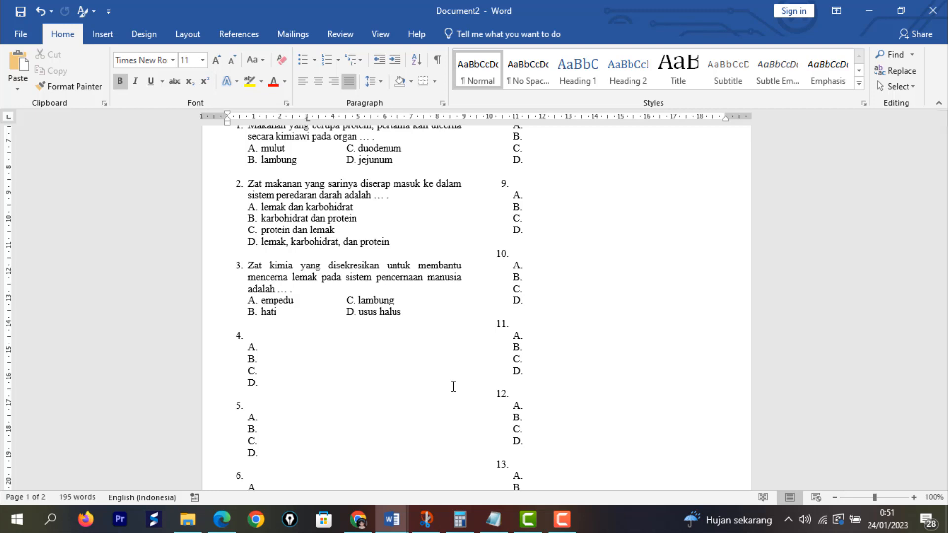
scroll(623, 356, "up", 7)
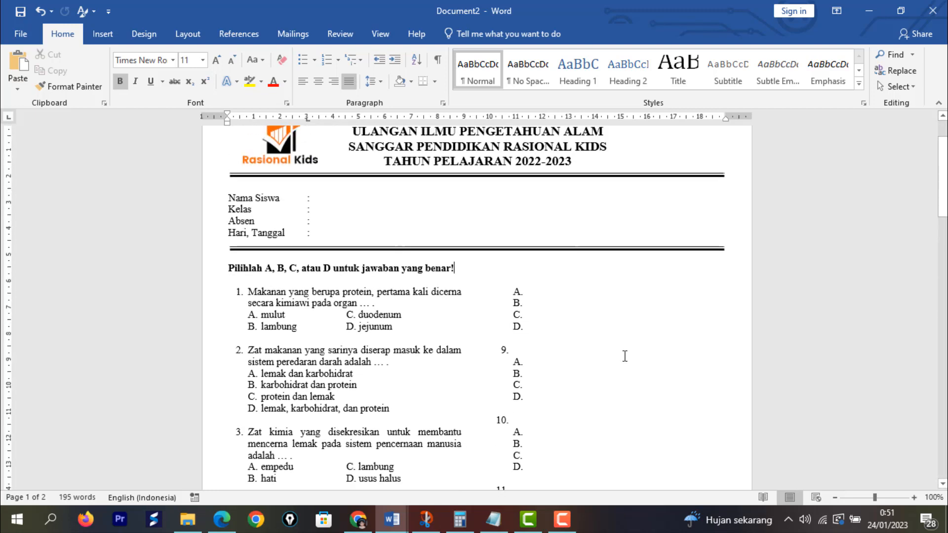